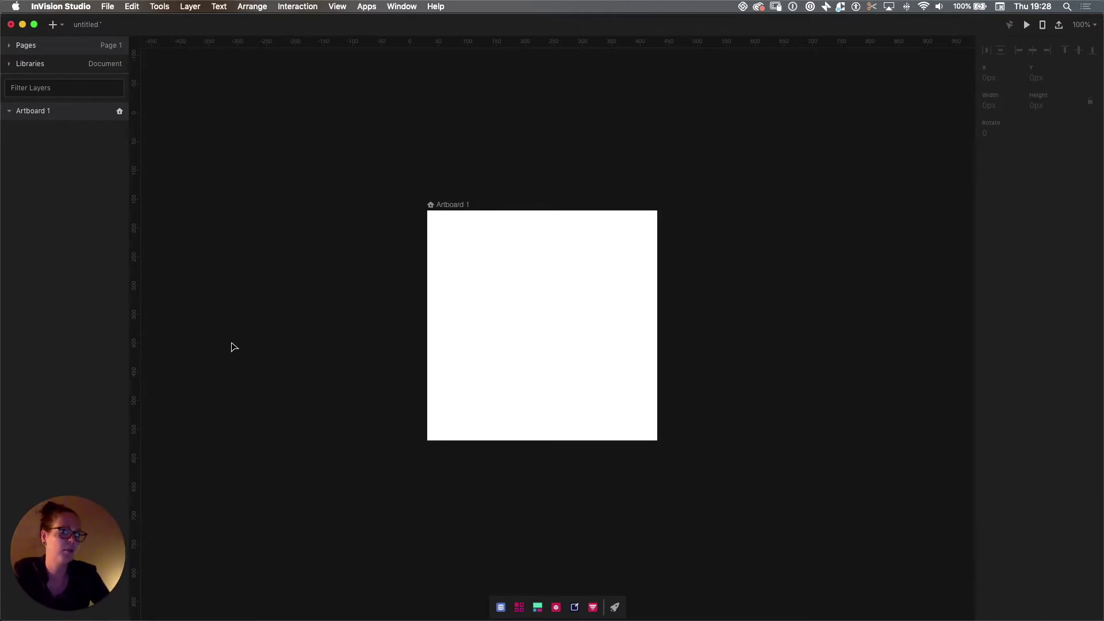
# Step: Draw a square about 188 px wide on Artboard 1 and fill it with the cyan global color 33E1FF
pyautogui.click(443, 205)
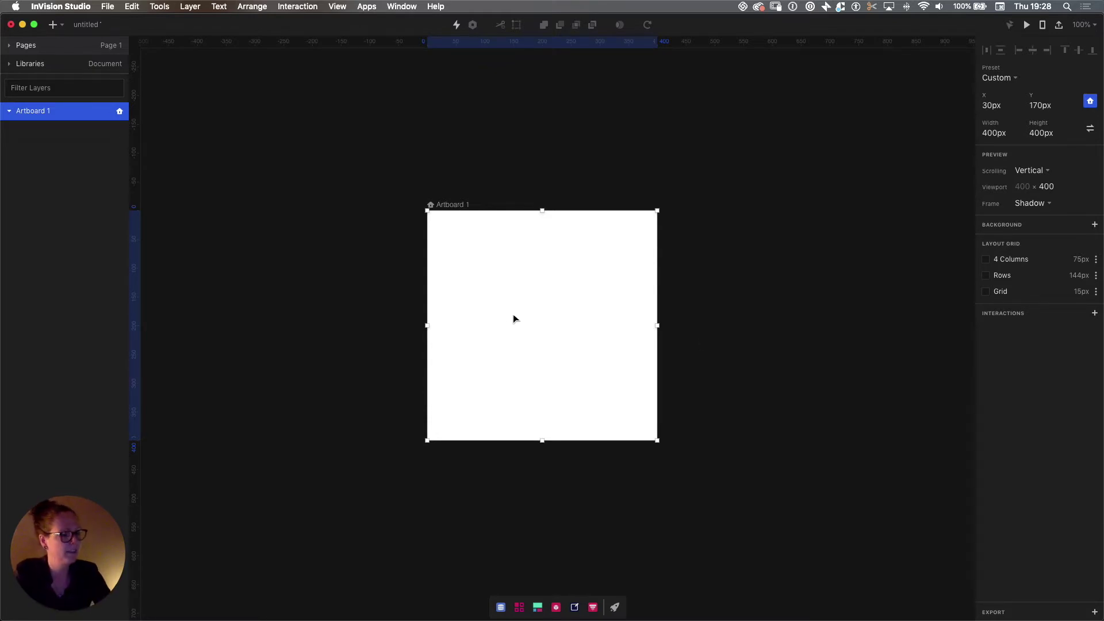
pyautogui.press('r')
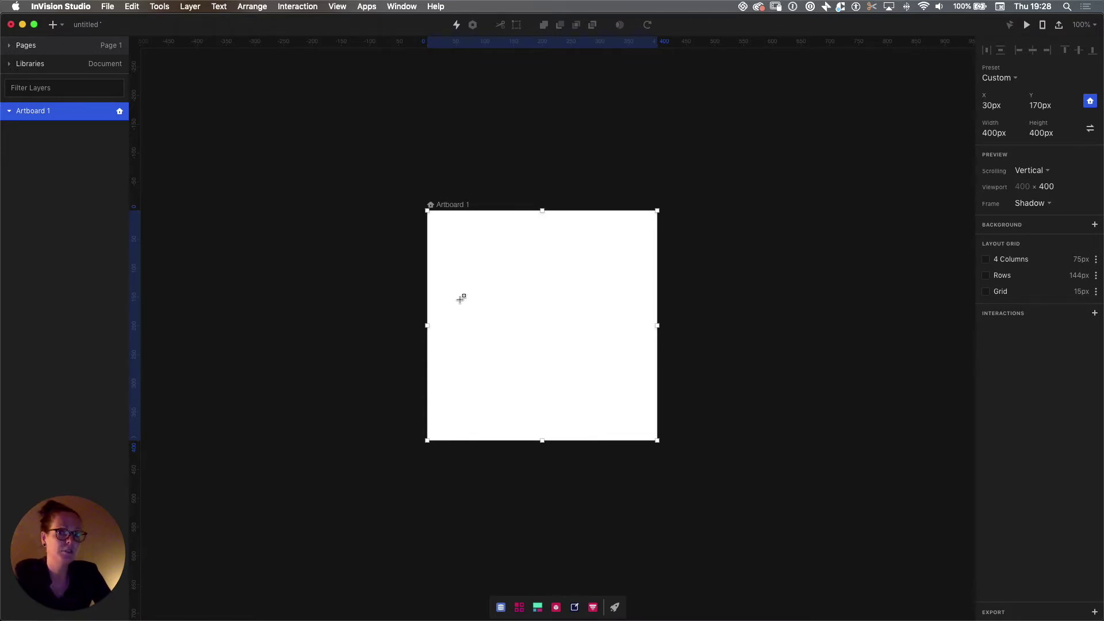
pyautogui.moveTo(475, 266); pyautogui.dragTo(583, 375)
pyautogui.click(1002, 269)
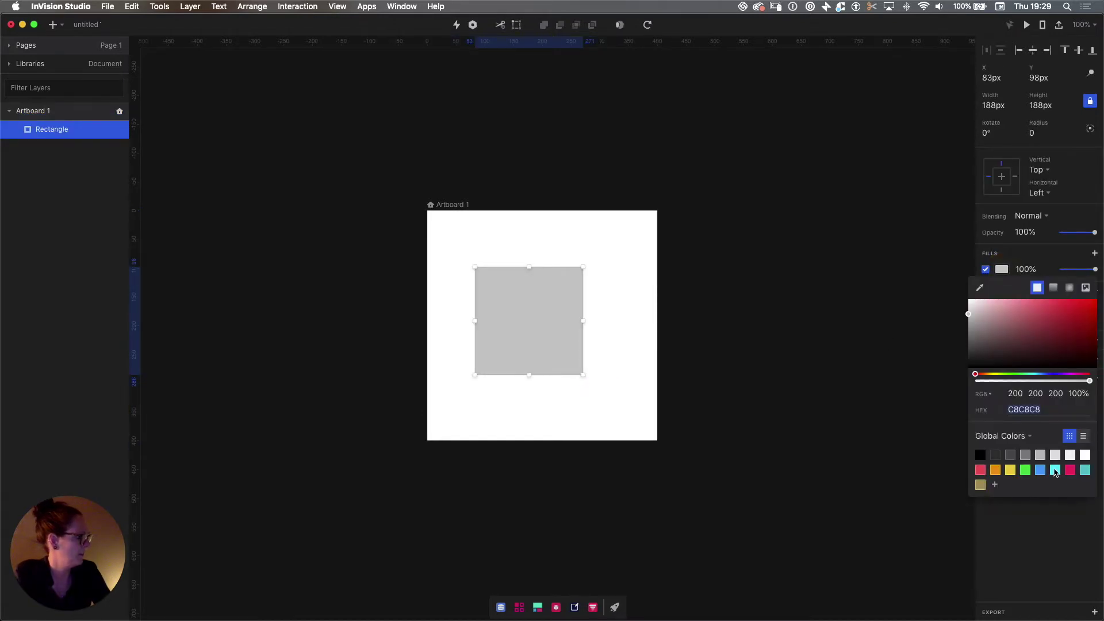
pyautogui.click(1056, 470)
# Step: Center the cyan square horizontally and vertically on Artboard 1
pyautogui.moveTo(546, 341); pyautogui.dragTo(555, 345)
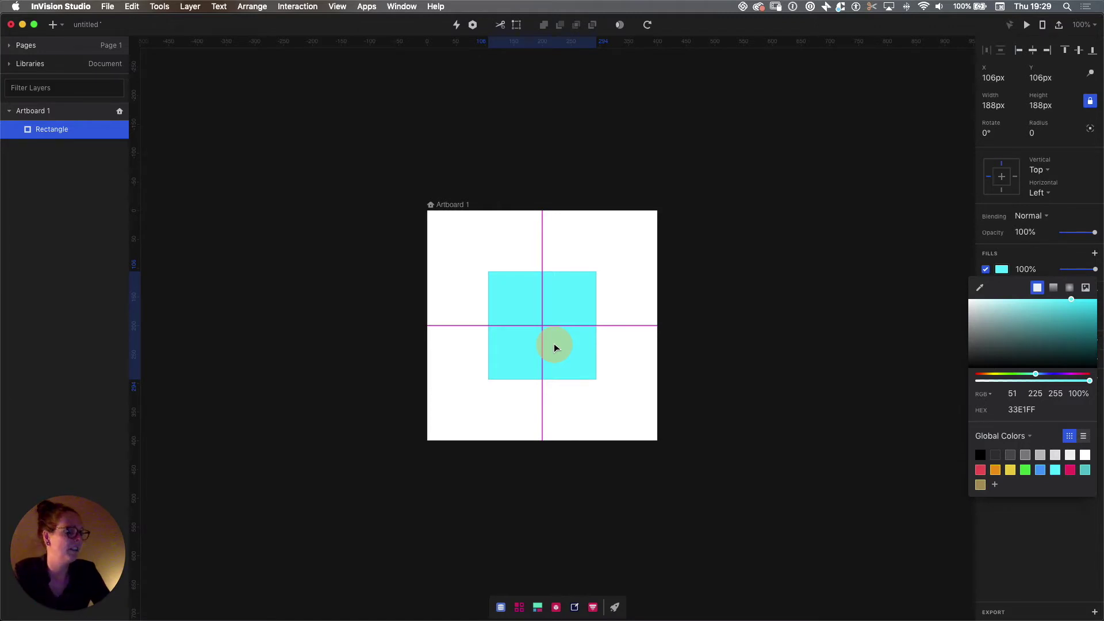
pyautogui.moveTo(556, 347); pyautogui.dragTo(556, 348)
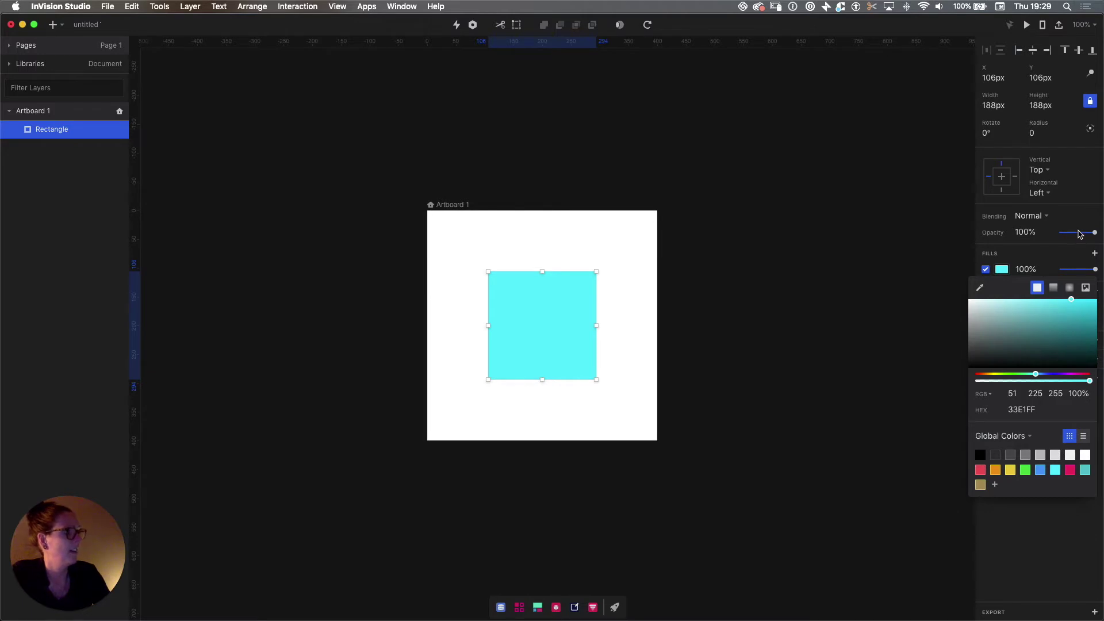
pyautogui.click(934, 240)
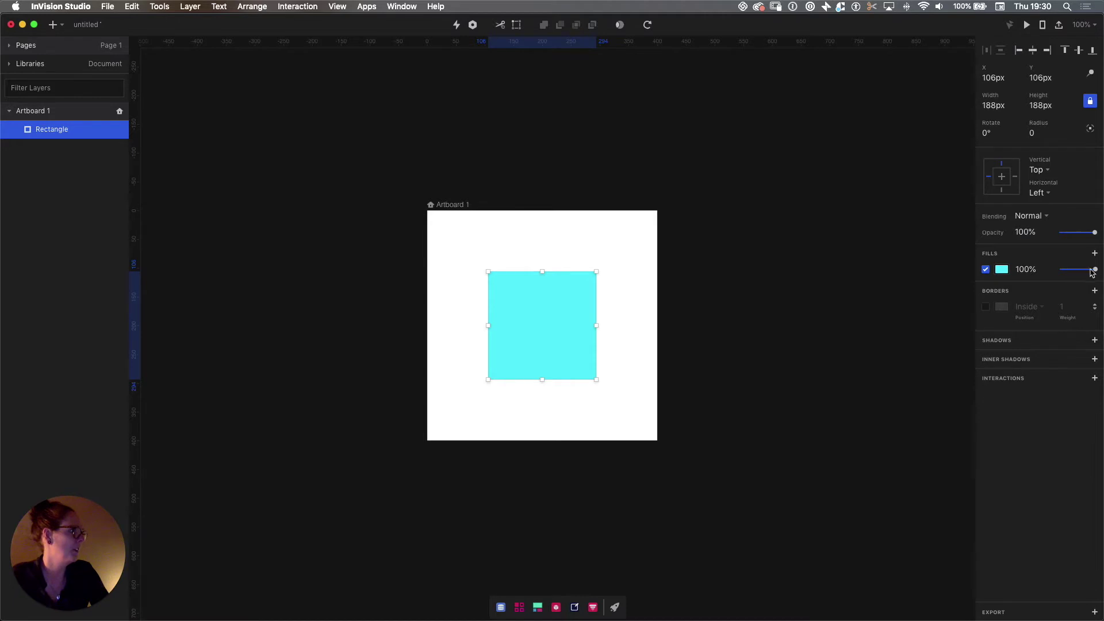
pyautogui.moveTo(1089, 270)
pyautogui.mouseDown()
pyautogui.moveTo(1062, 269)
pyautogui.moveTo(1094, 270)
pyautogui.mouseUp()
pyautogui.moveTo(1093, 233)
pyautogui.mouseDown()
pyautogui.moveTo(1060, 232)
pyautogui.moveTo(1101, 232)
pyautogui.mouseUp()
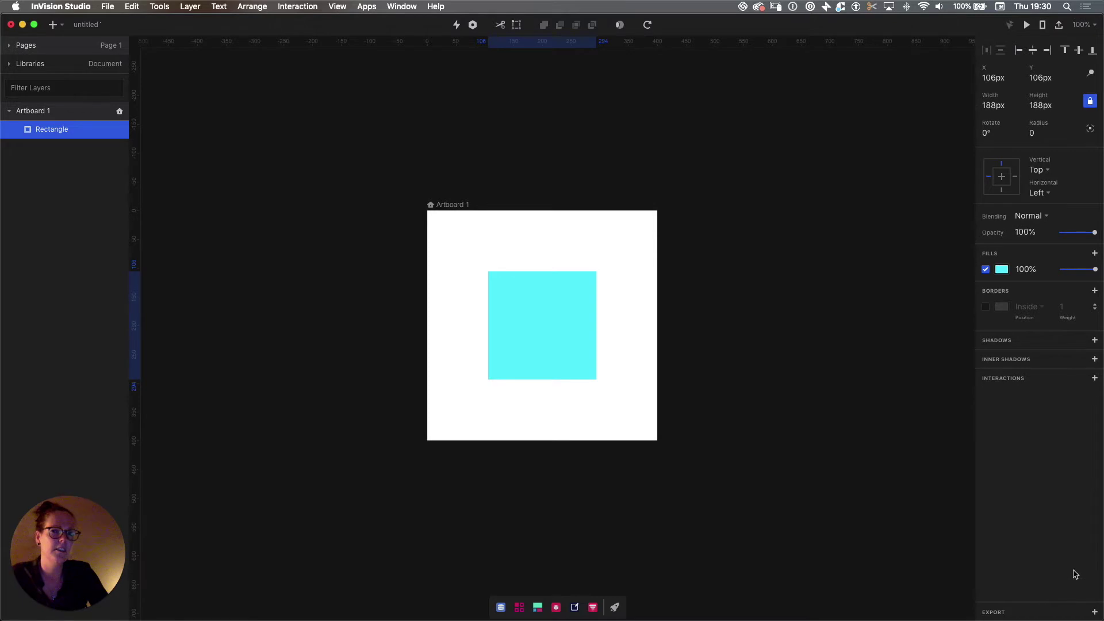
pyautogui.moveTo(863, 619)
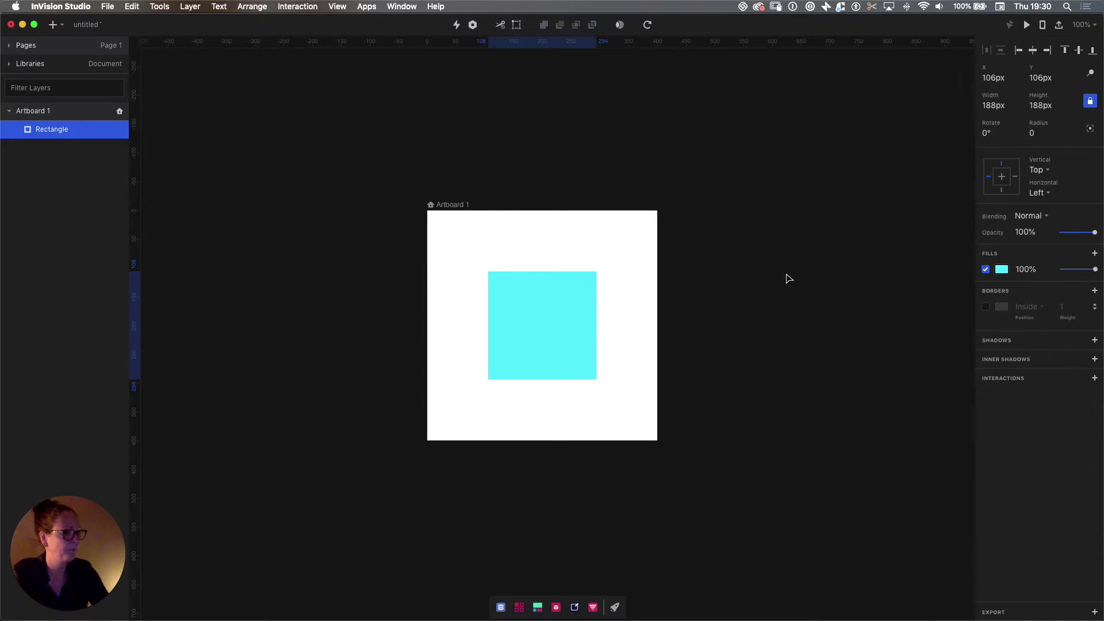
# Step: Duplicate Artboard 1 together with its cyan square
pyautogui.click(439, 183)
pyautogui.moveTo(529, 180); pyautogui.dragTo(419, 183)
pyautogui.click(391, 342)
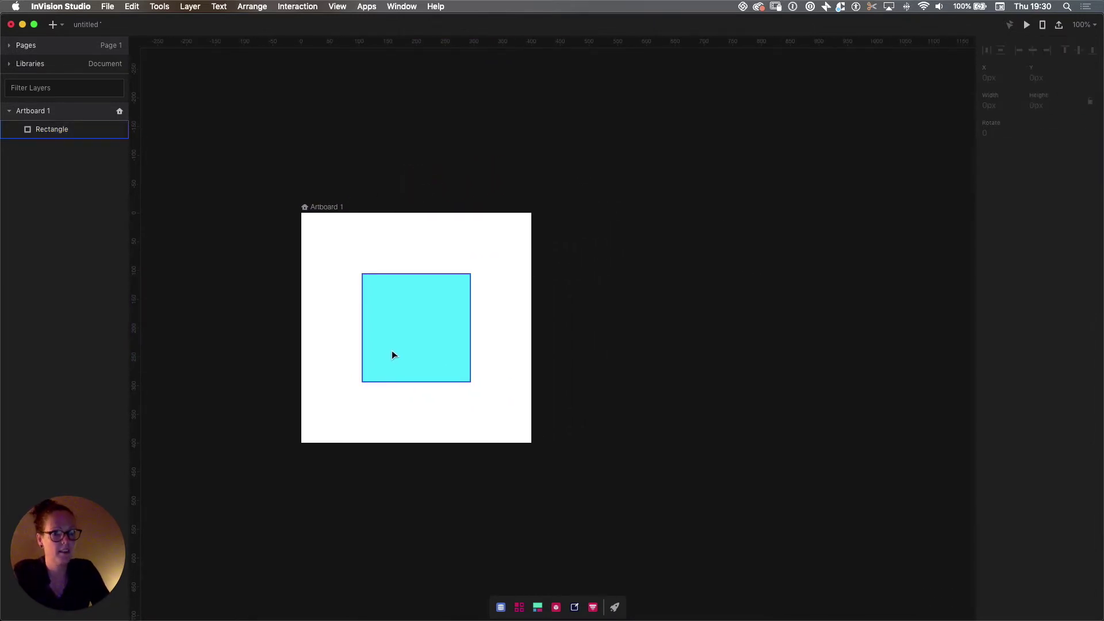
pyautogui.click(333, 208)
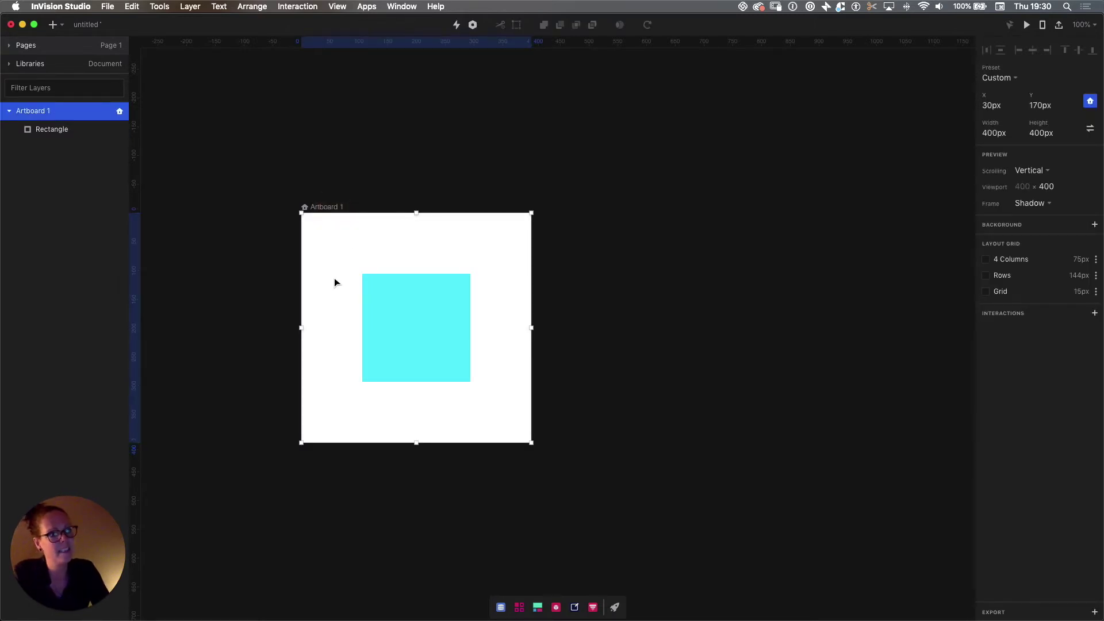
pyautogui.press('super+d')
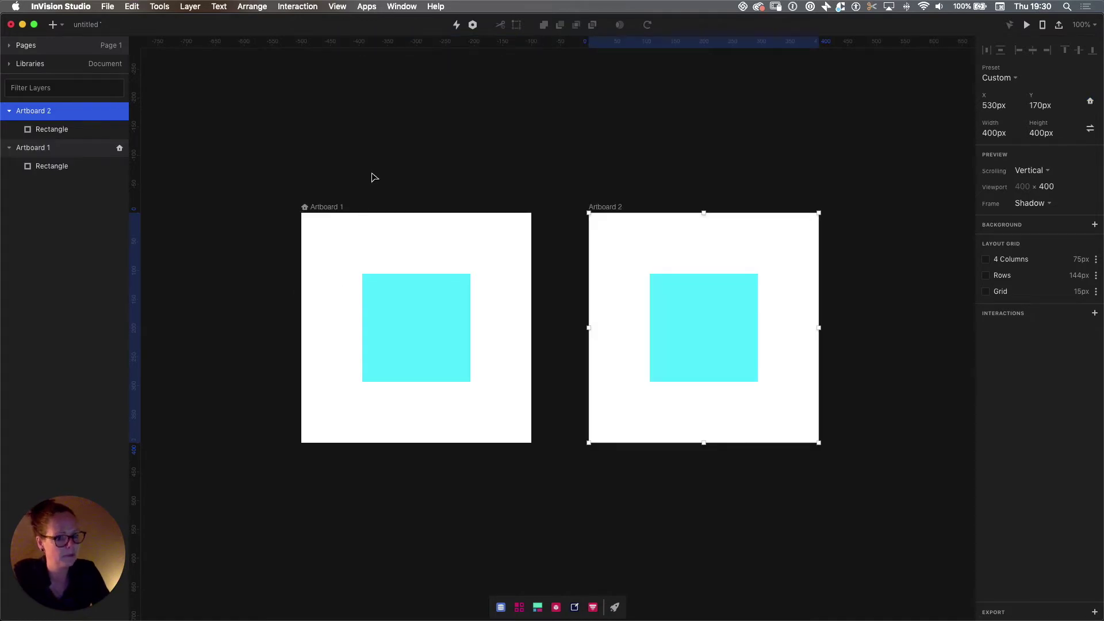
# Step: Add a background to Artboard 2 and set its color to the cyan global color 33E1FF
pyautogui.click(471, 173)
pyautogui.moveTo(640, 183); pyautogui.dragTo(446, 150)
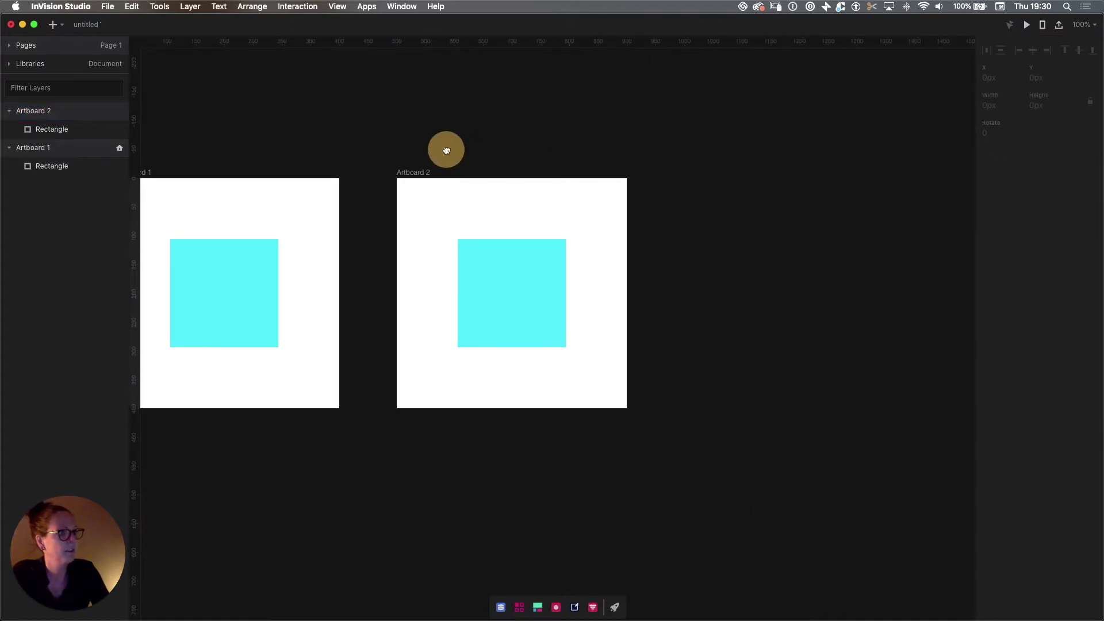
pyautogui.click(422, 171)
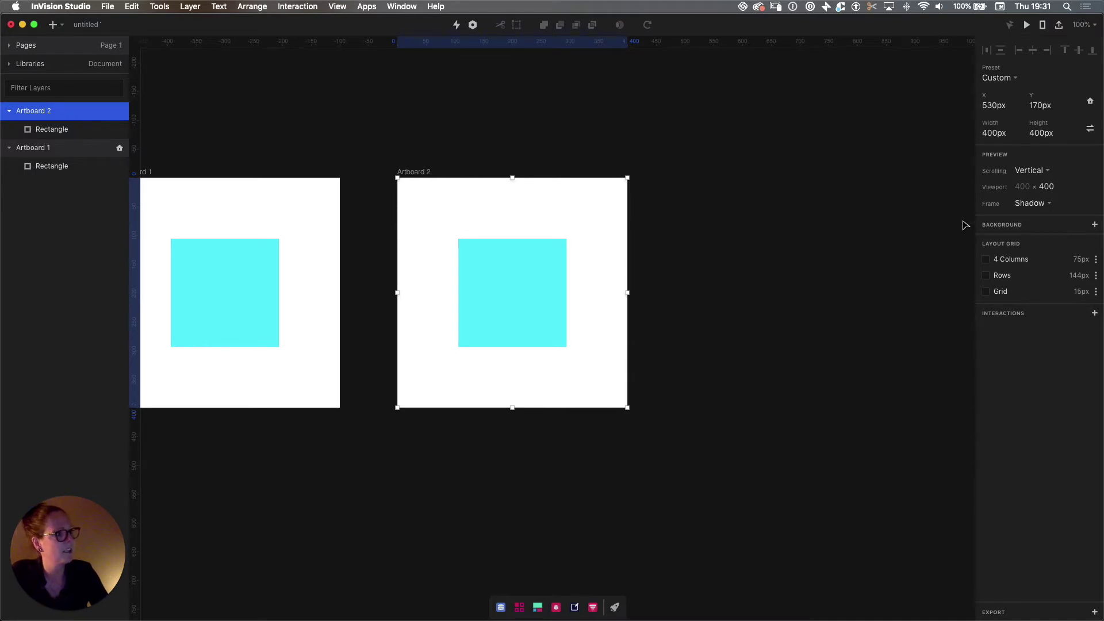
pyautogui.click(1095, 224)
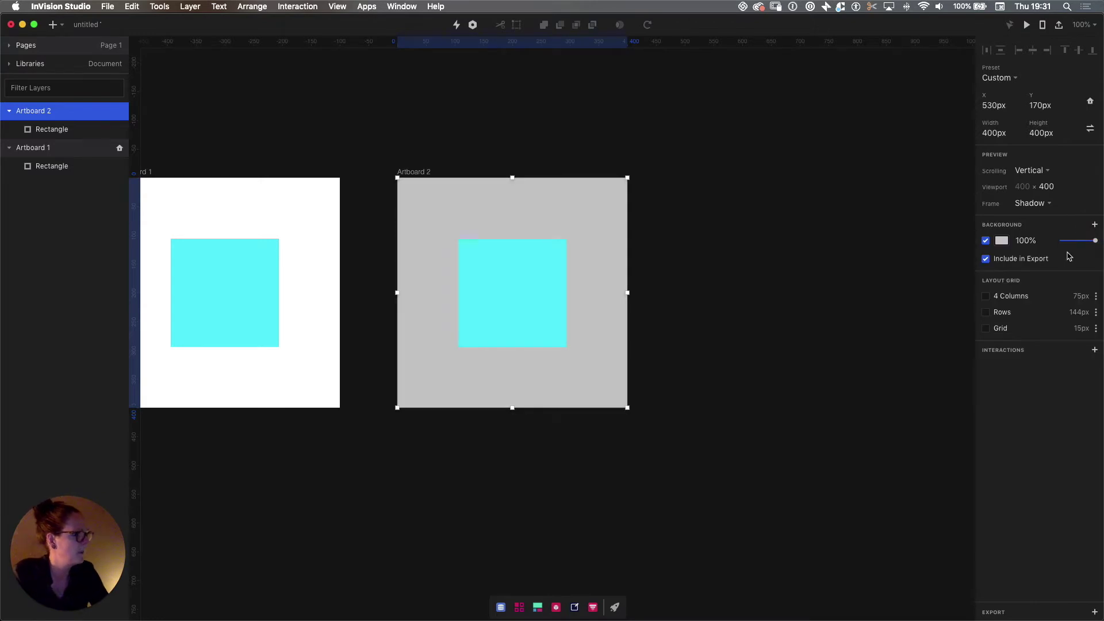
pyautogui.click(1004, 242)
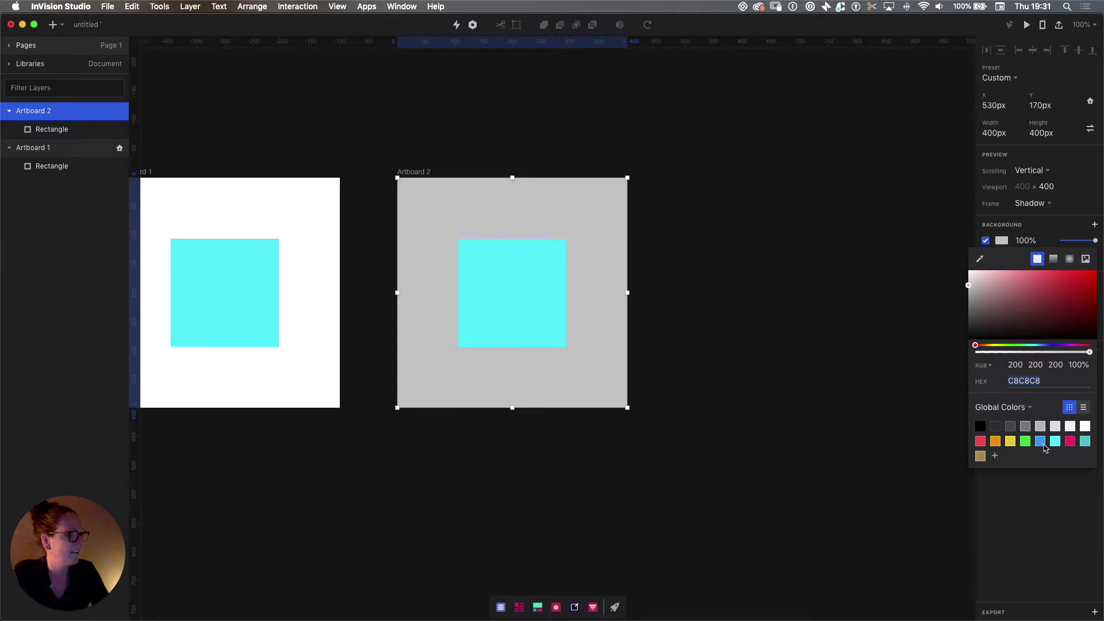
pyautogui.click(1085, 441)
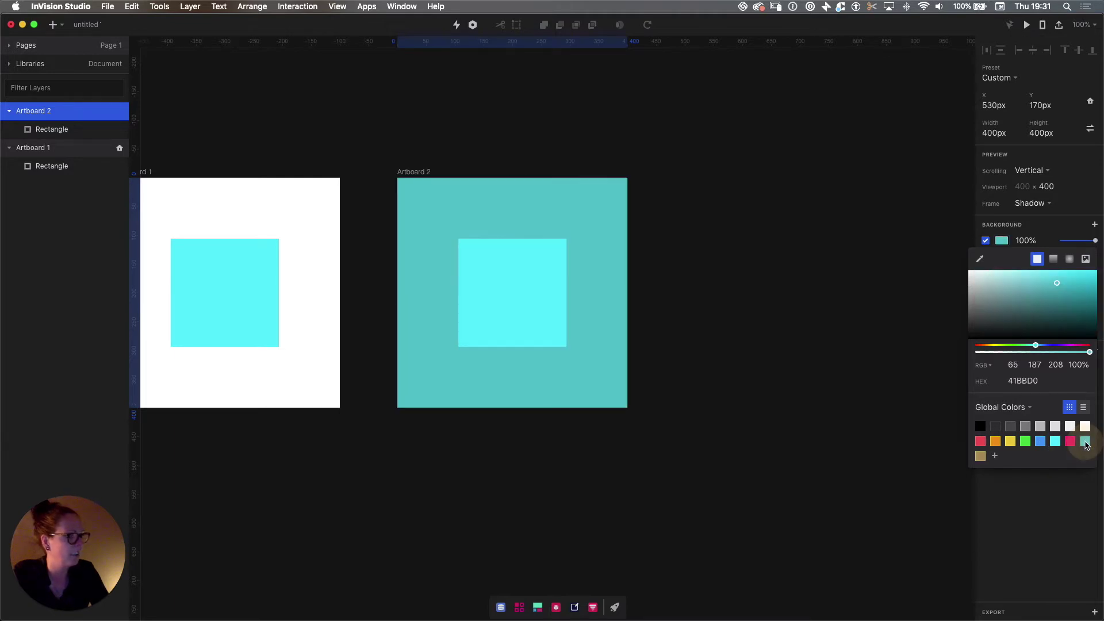
pyautogui.click(1056, 441)
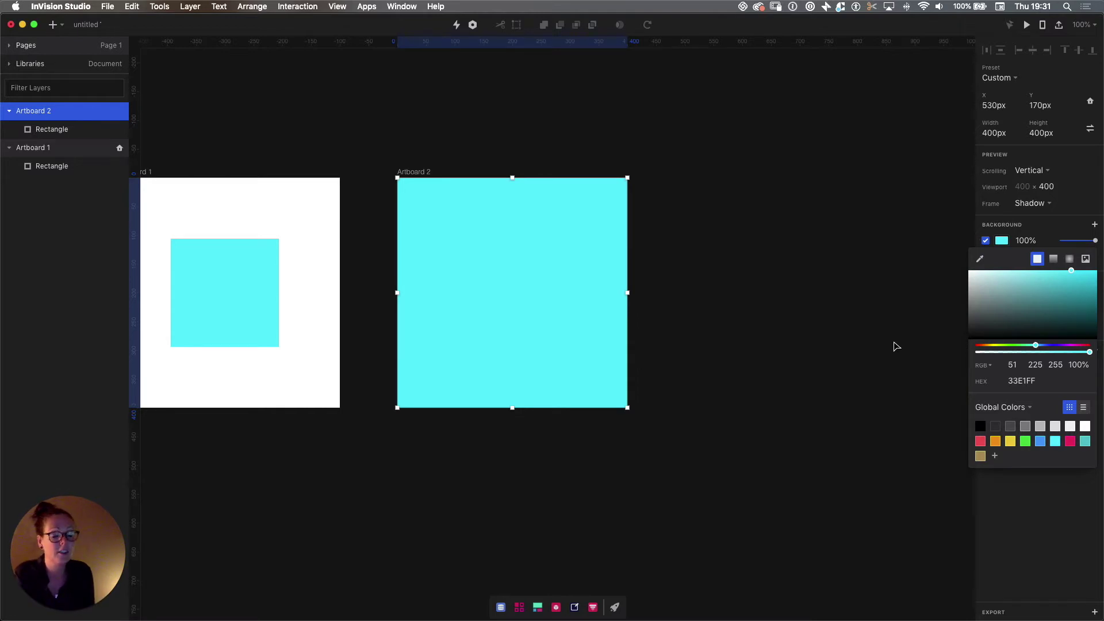
# Step: Change the fill of the square on Artboard 2 to white, FFFFFF
pyautogui.click(536, 291)
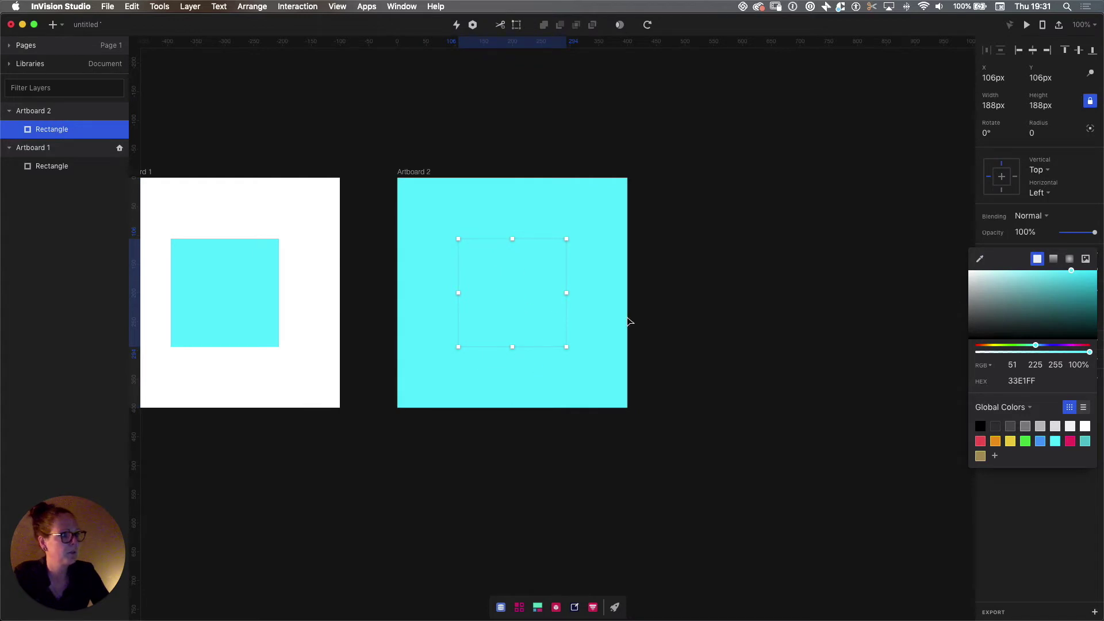
pyautogui.click(1085, 427)
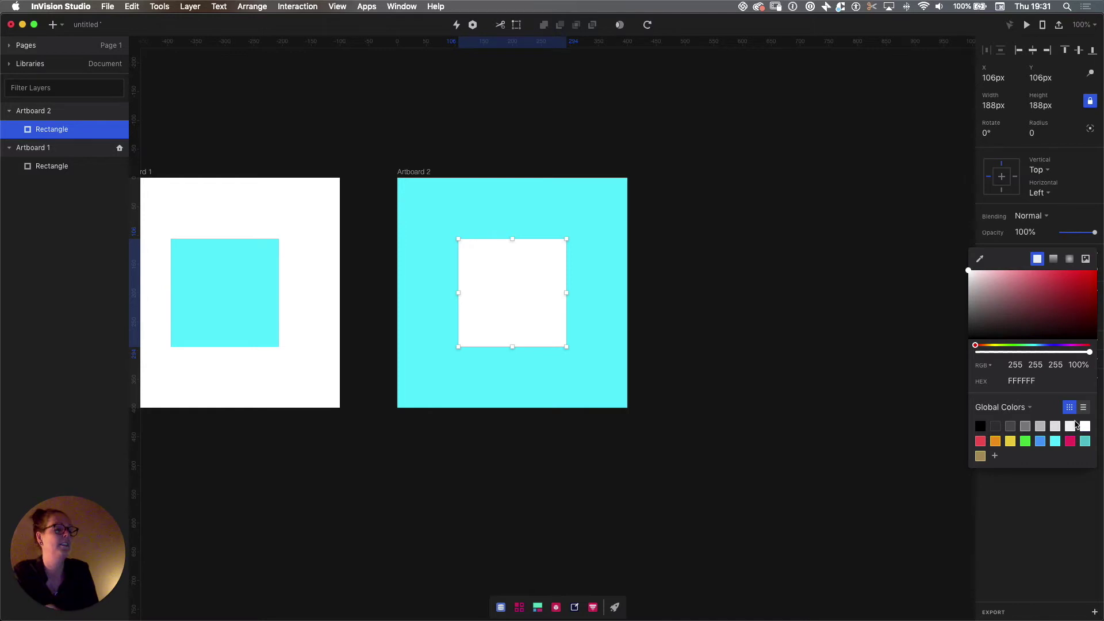
pyautogui.click(507, 104)
# Step: Link the cyan square on Artboard 1 to Artboard 2 with an interaction that uses the Click trigger
pyautogui.moveTo(508, 114); pyautogui.dragTo(595, 137)
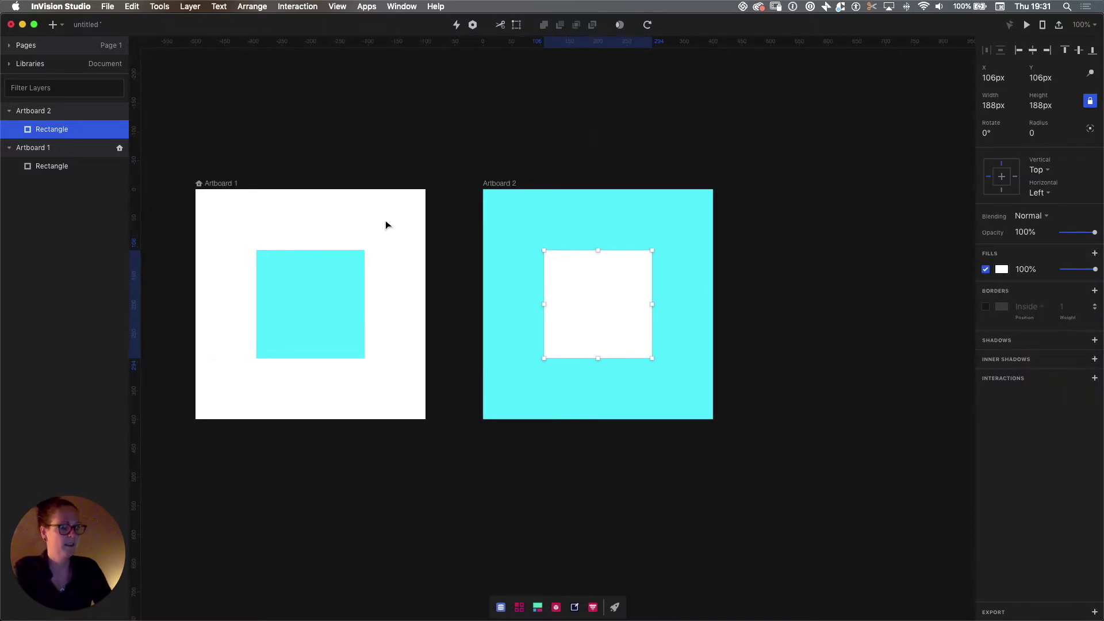
pyautogui.click(332, 314)
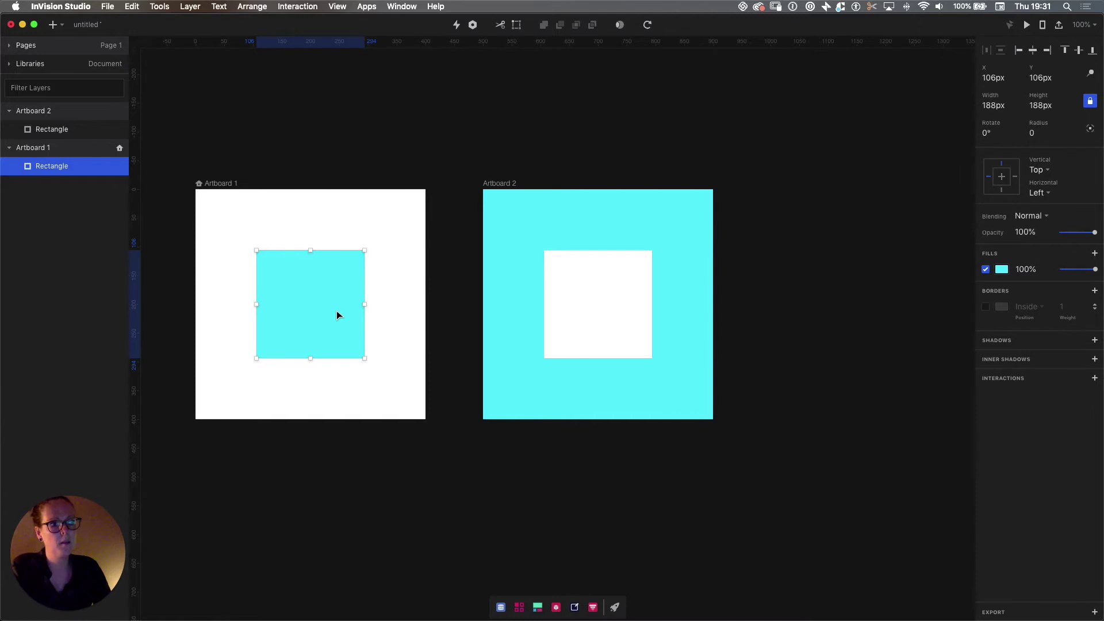
pyautogui.press('c')
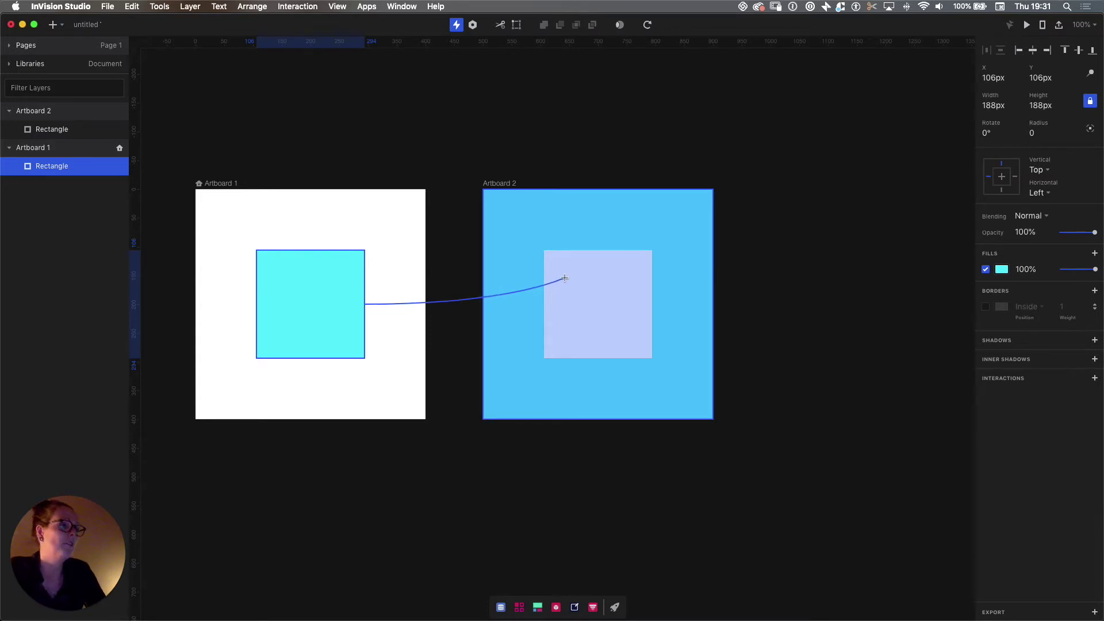
pyautogui.click(613, 285)
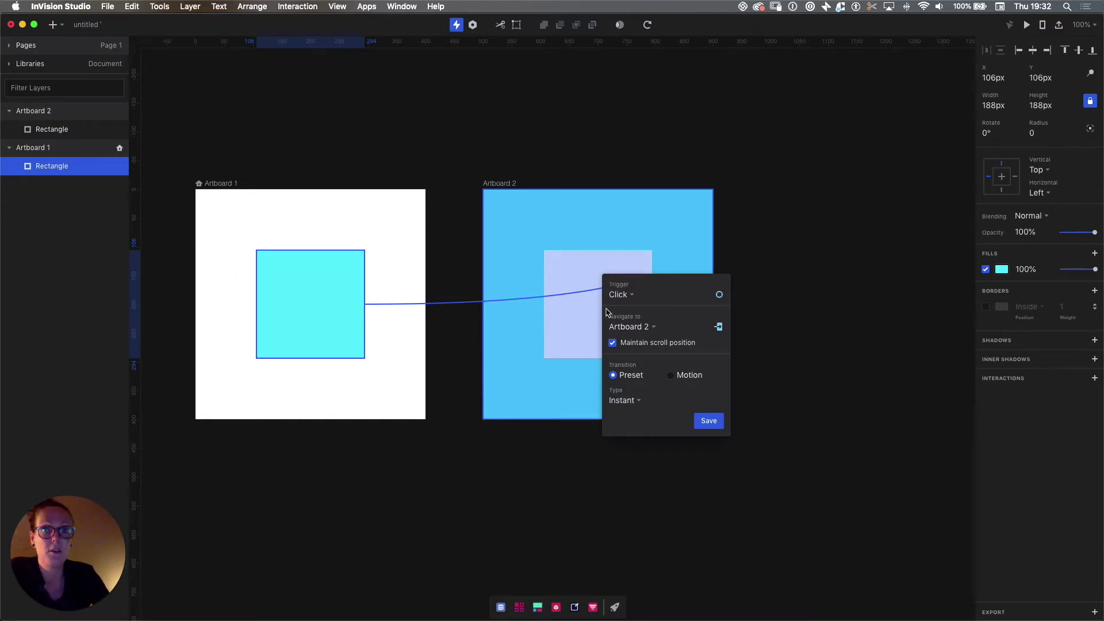
pyautogui.click(633, 295)
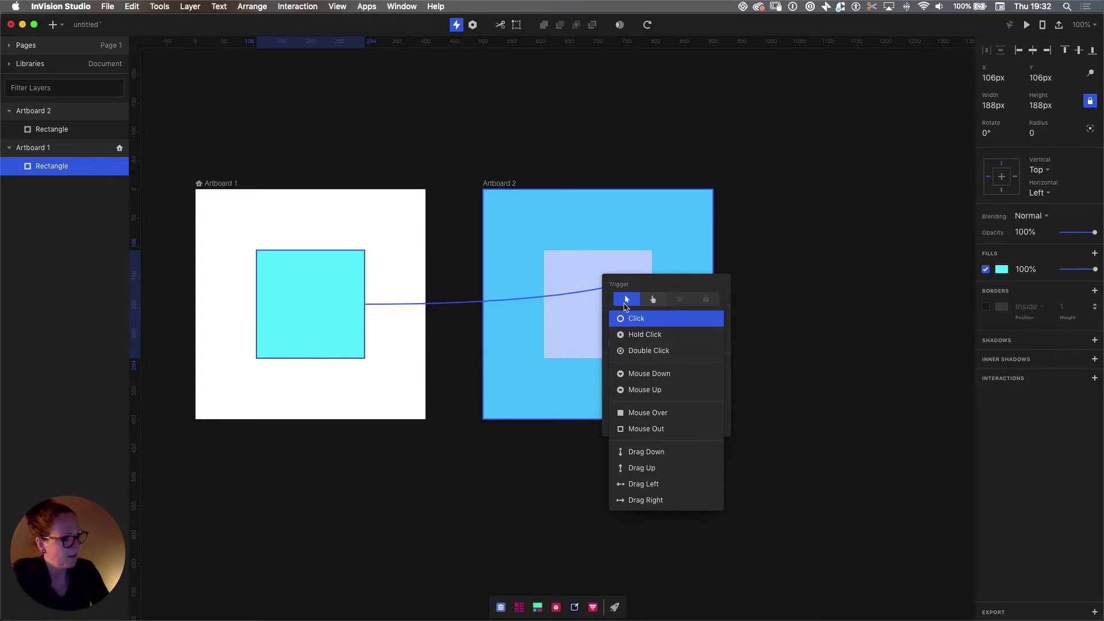
pyautogui.click(654, 300)
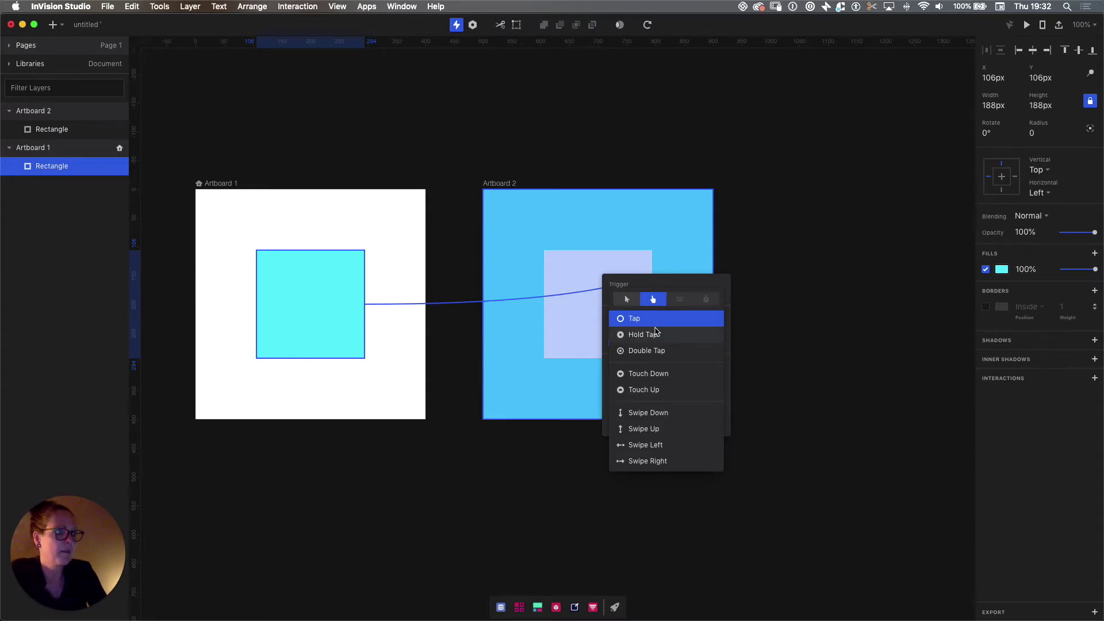
pyautogui.click(627, 303)
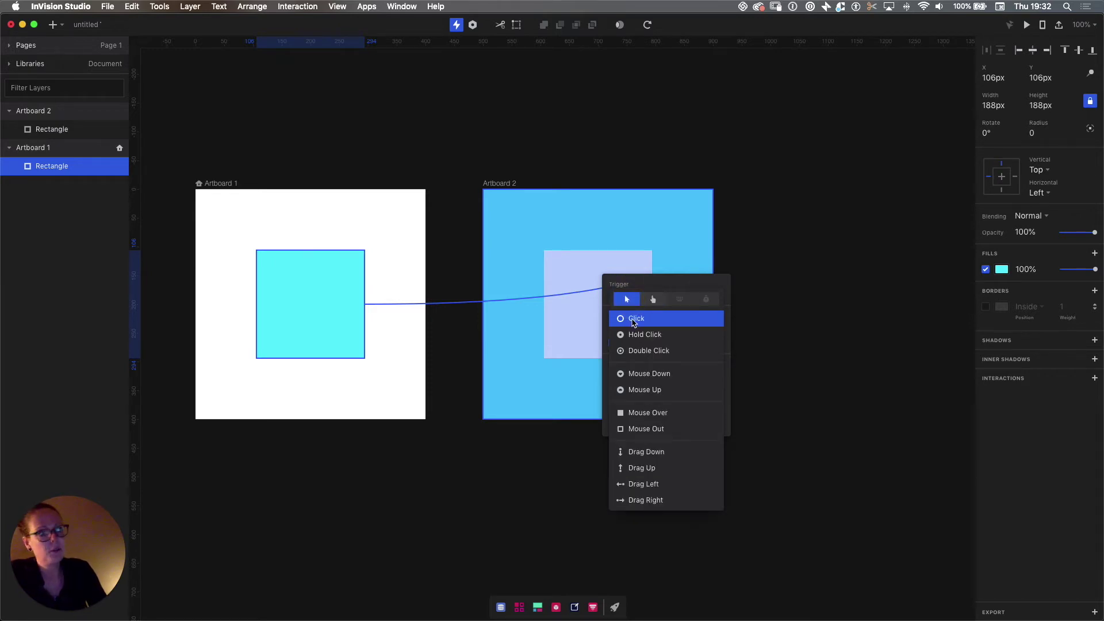
pyautogui.click(633, 320)
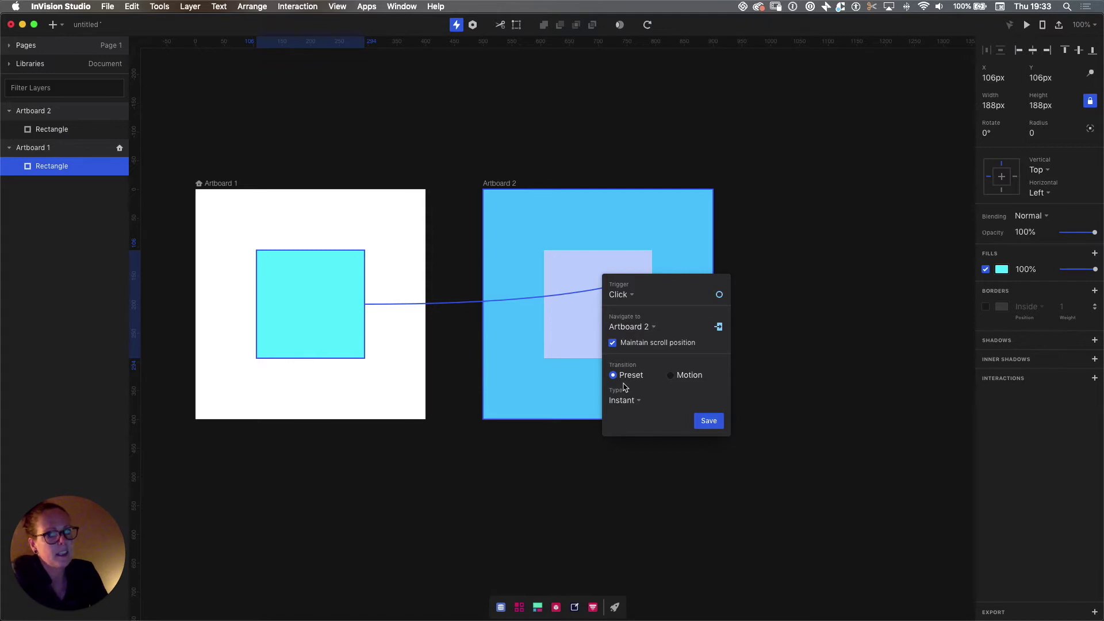
# Step: Set the interaction's preset transition to Slide left and save it
pyautogui.click(625, 400)
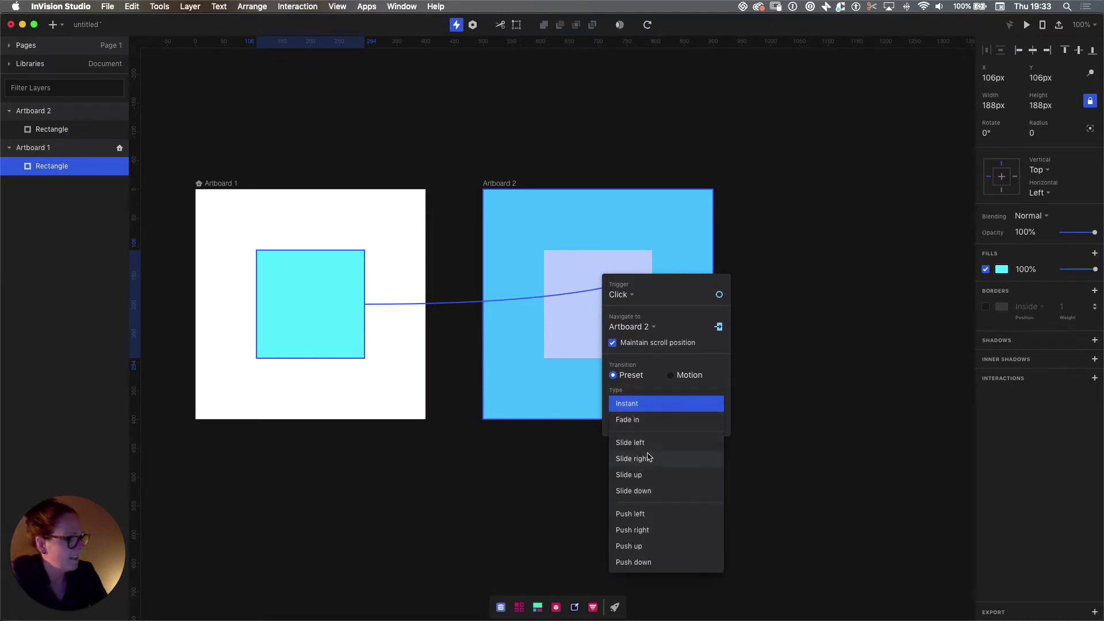
pyautogui.click(630, 443)
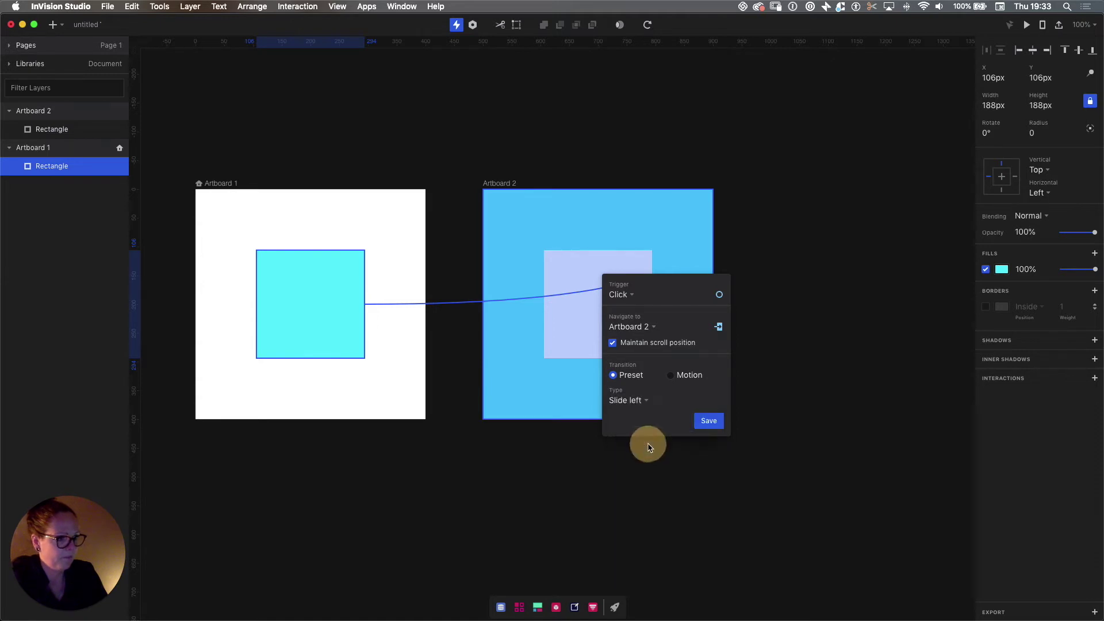
pyautogui.click(715, 425)
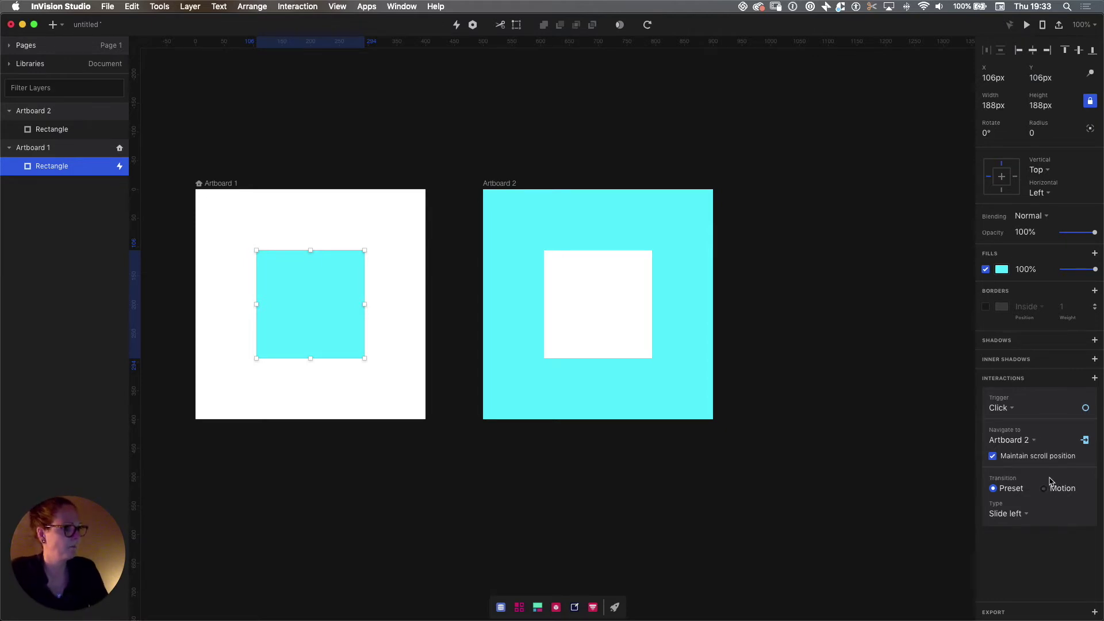
pyautogui.click(448, 453)
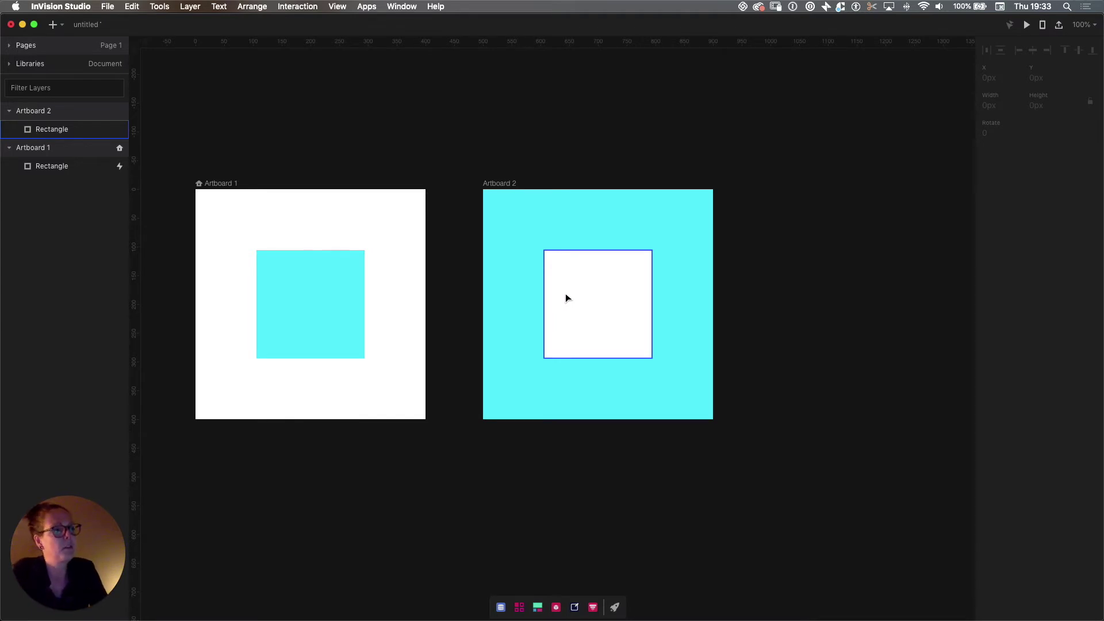
# Step: Link the white square on Artboard 2 to Artboard 1 with a Click interaction using the Slide right preset, and save it
pyautogui.click(617, 304)
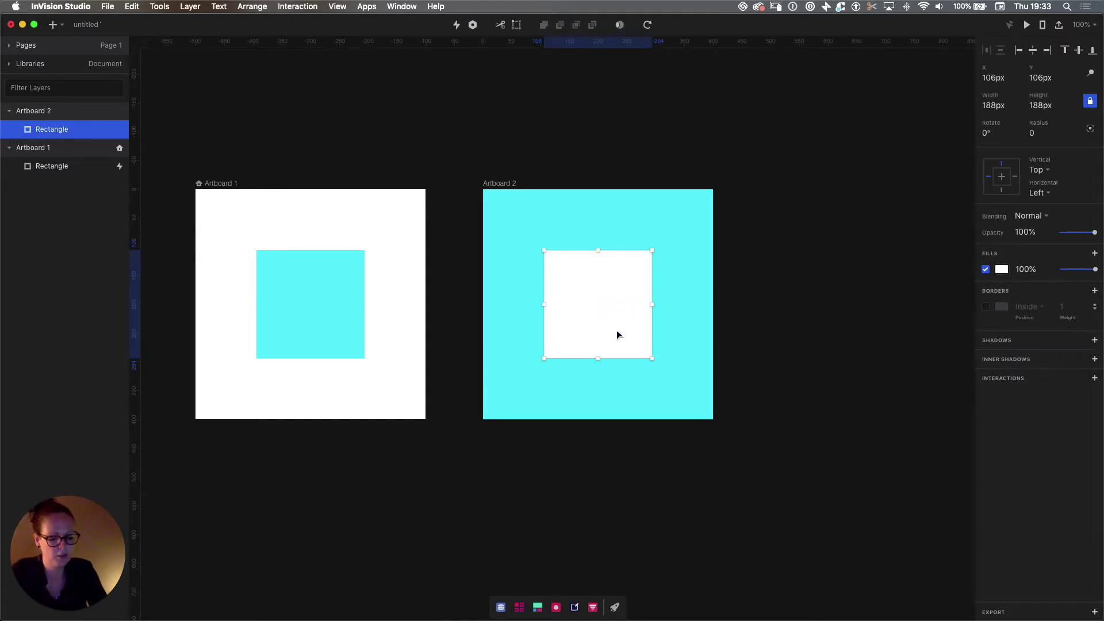
pyautogui.press('c')
pyautogui.moveTo(616, 330); pyautogui.dragTo(318, 301)
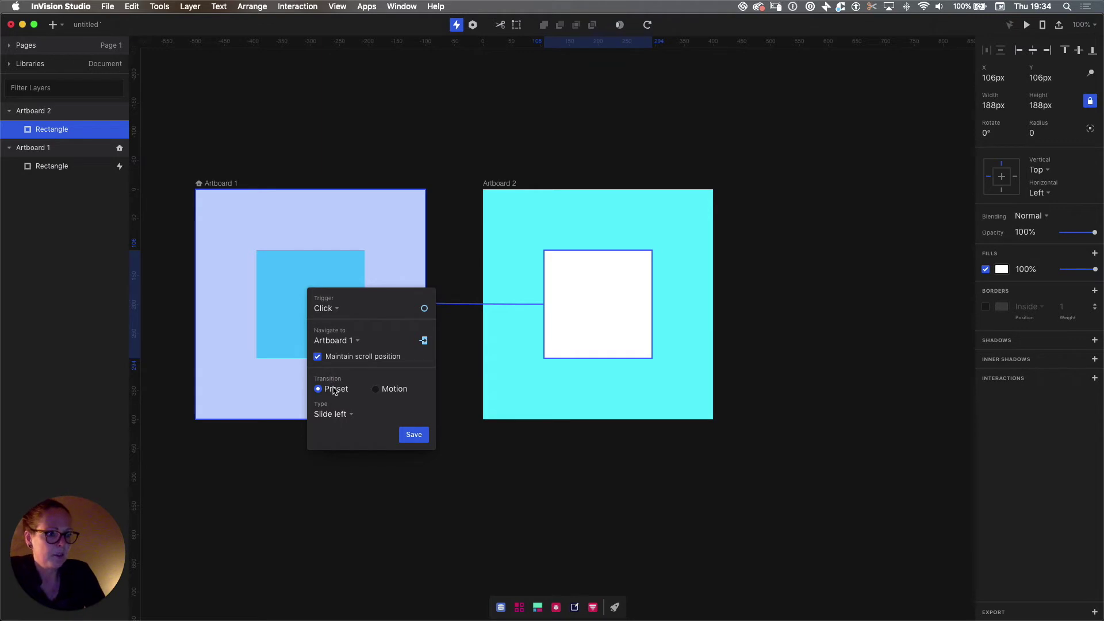
pyautogui.click(343, 415)
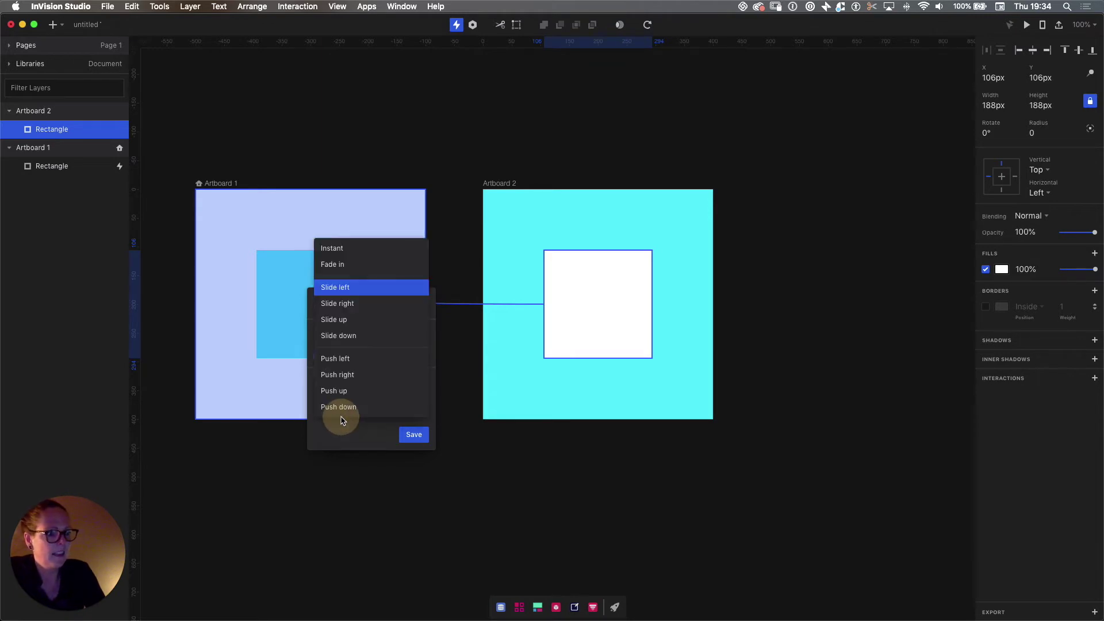
pyautogui.click(346, 304)
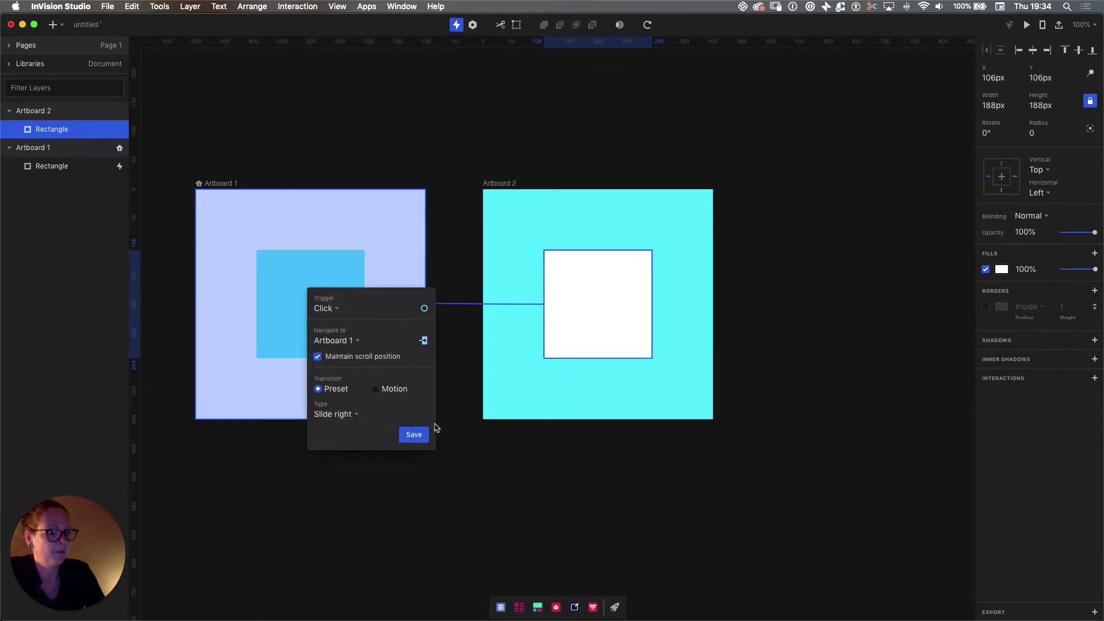
pyautogui.click(418, 441)
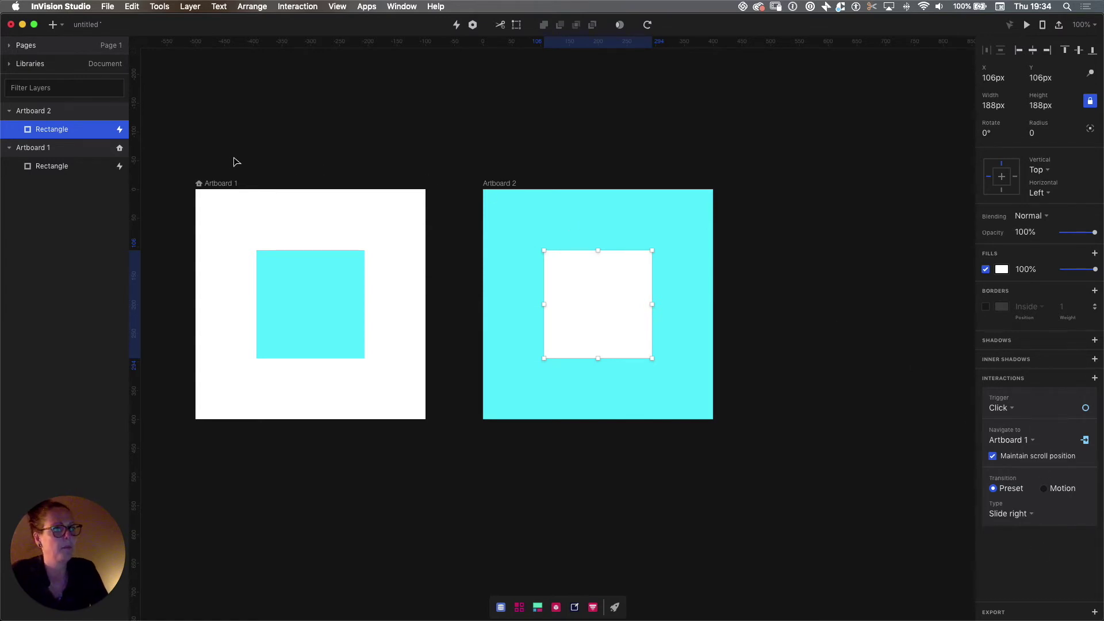
# Step: Preview the prototype from Artboard 1 in an enlarged preview window and test the slide transitions back and forth between both artboards
pyautogui.click(220, 183)
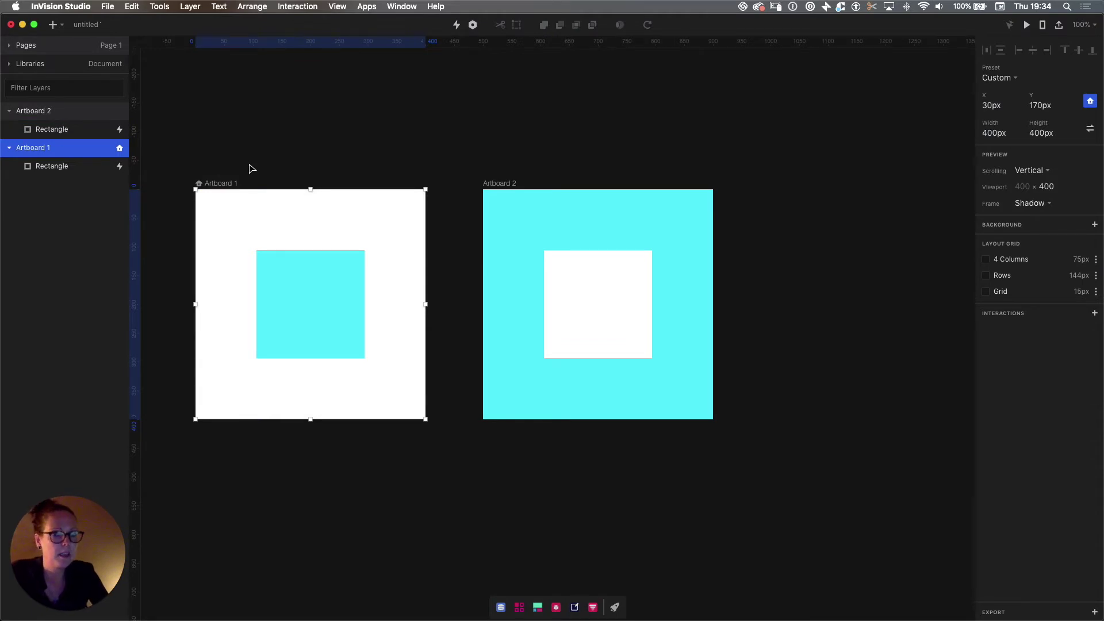
pyautogui.press('super+p')
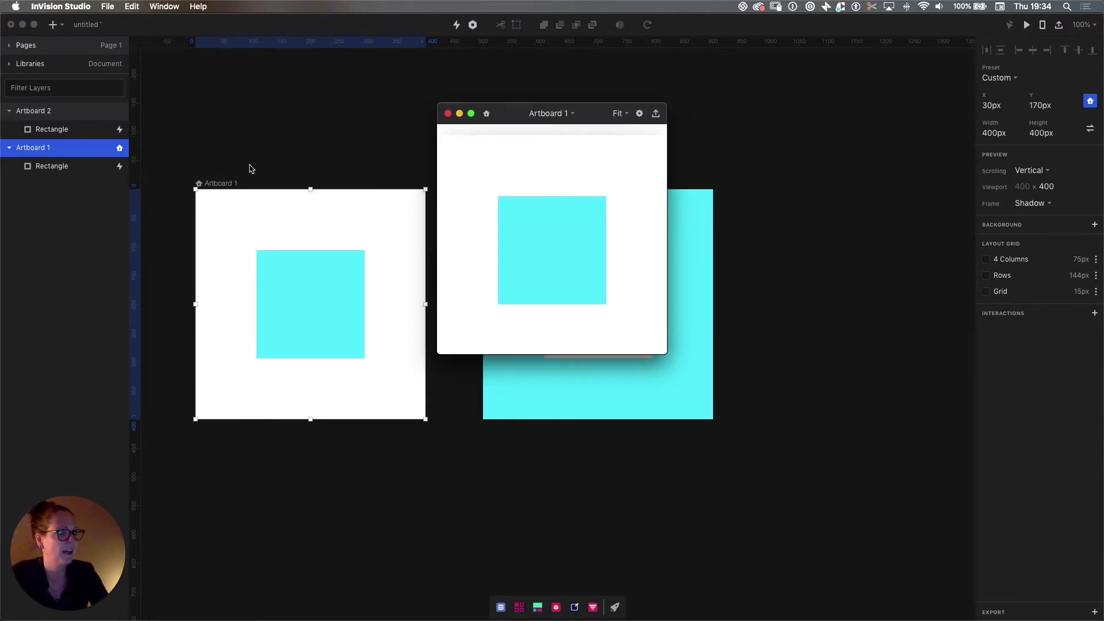
pyautogui.moveTo(667, 354); pyautogui.dragTo(713, 453)
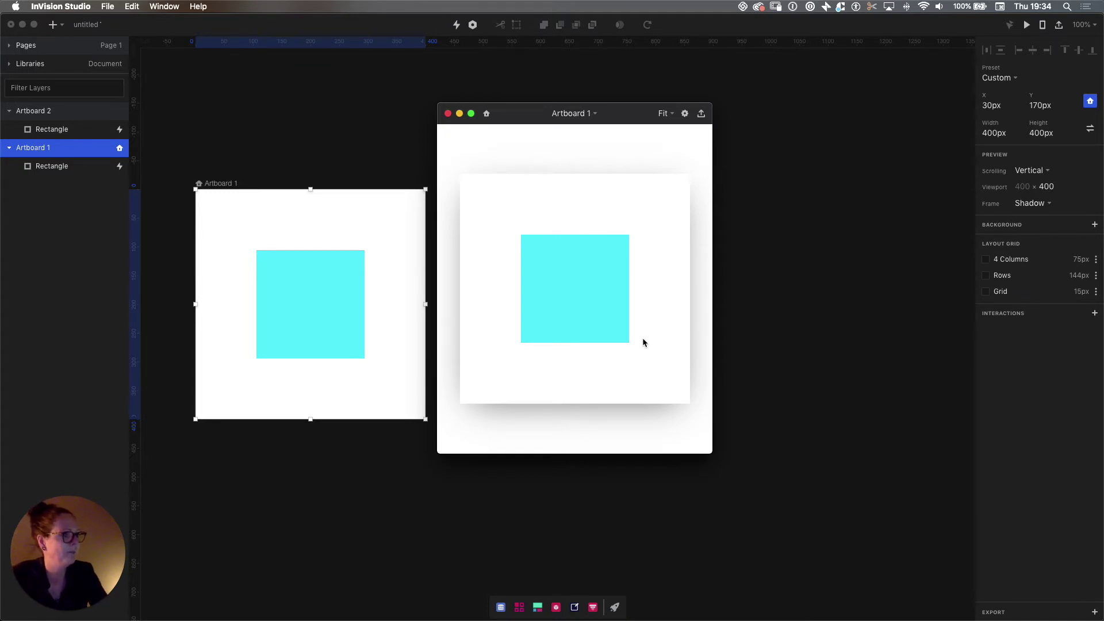
pyautogui.click(584, 291)
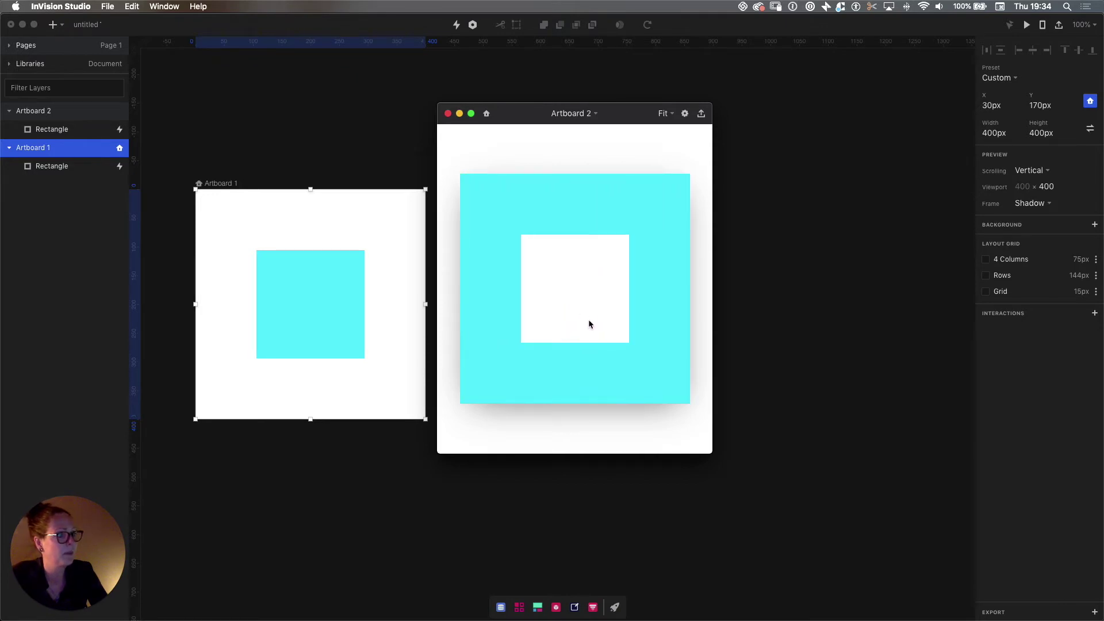
pyautogui.click(579, 293)
pyautogui.click(578, 302)
pyautogui.click(581, 301)
pyautogui.click(577, 295)
pyautogui.click(571, 298)
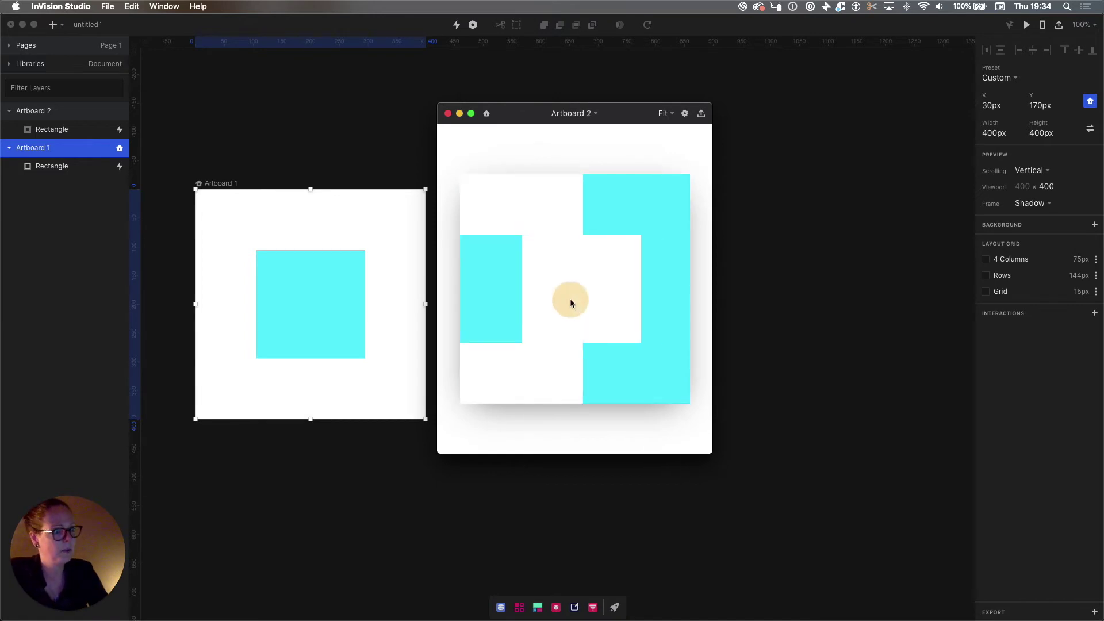
pyautogui.click(571, 312)
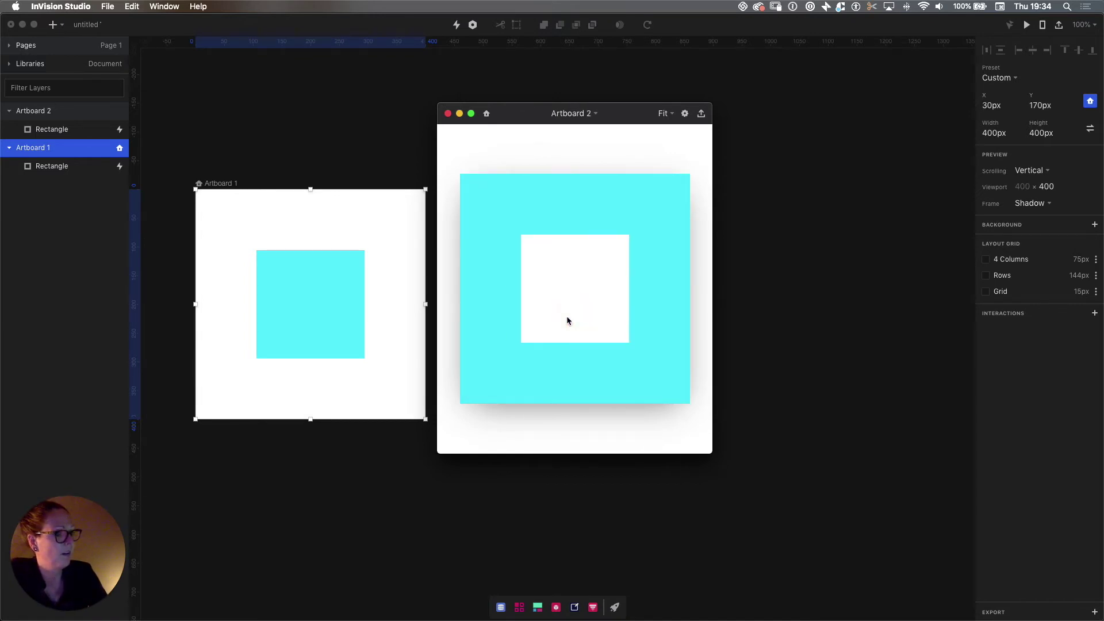
pyautogui.click(567, 318)
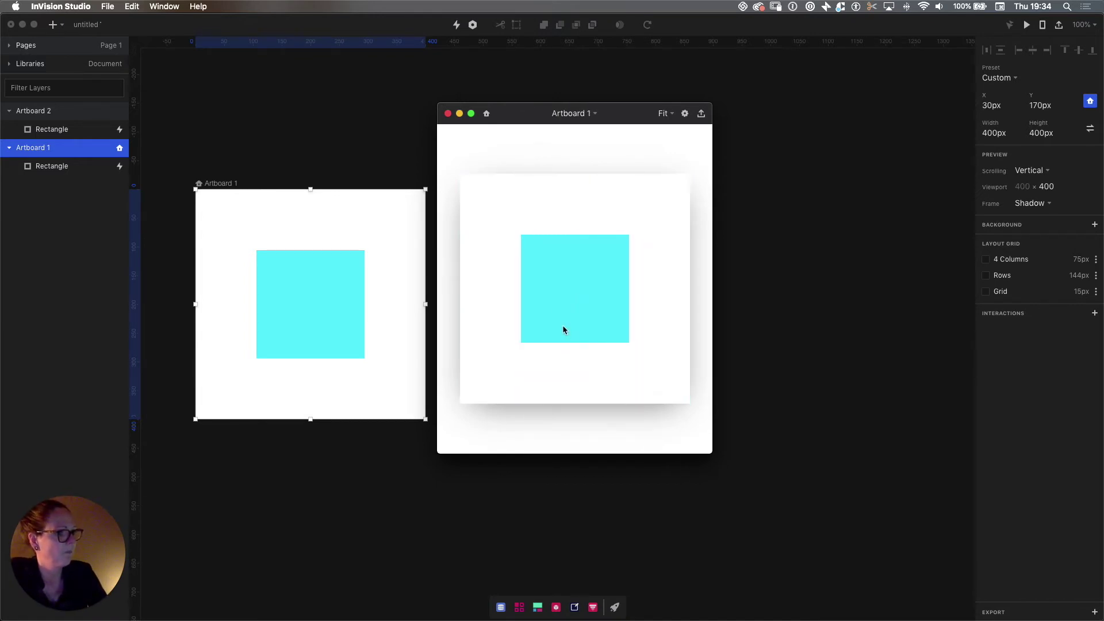
pyautogui.click(562, 327)
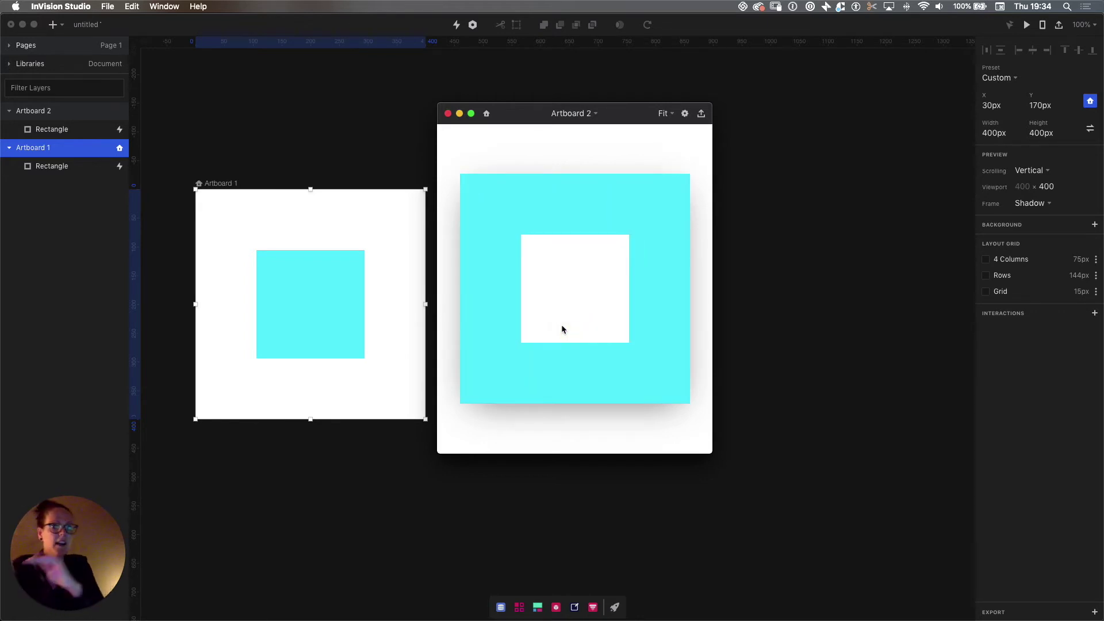
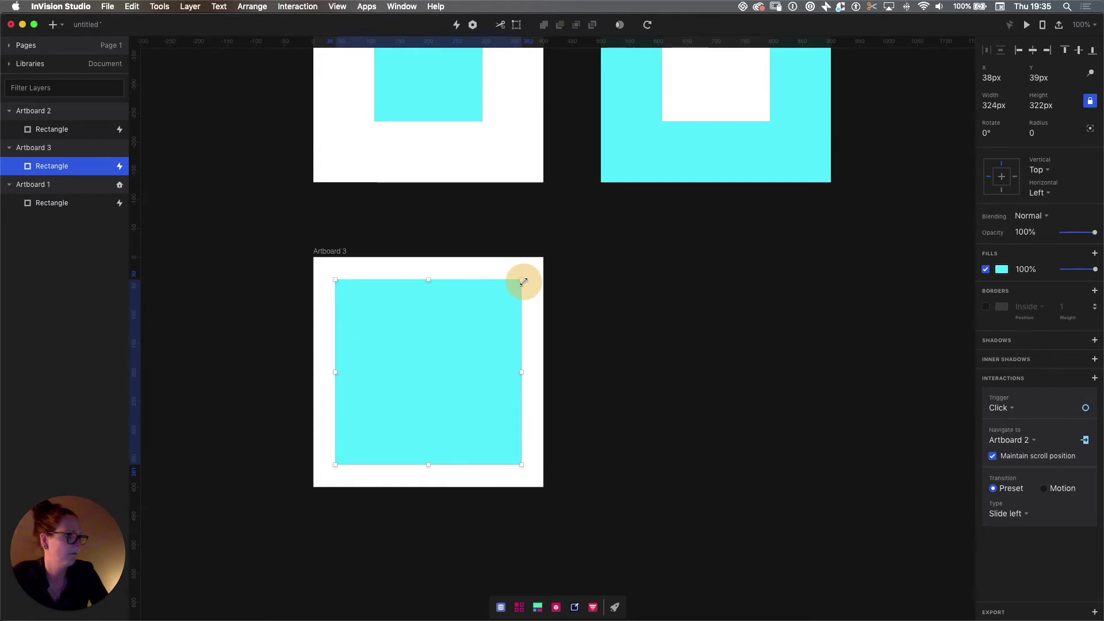
# Step: Duplicate Artboard 3 to create a fourth artboard beside it
pyautogui.click(649, 379)
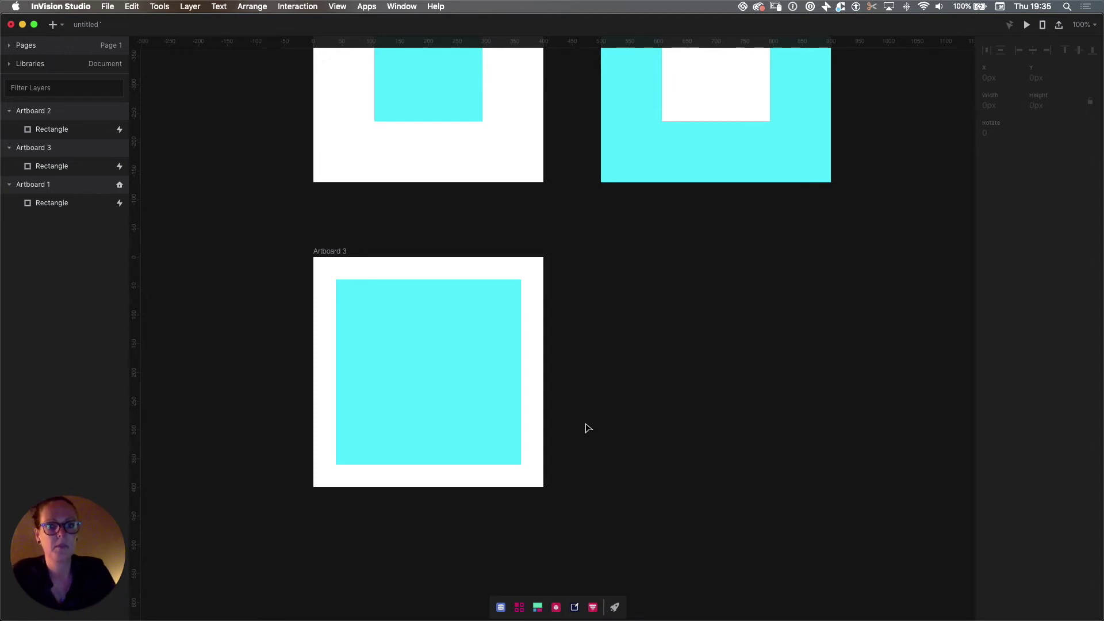
pyautogui.click(328, 252)
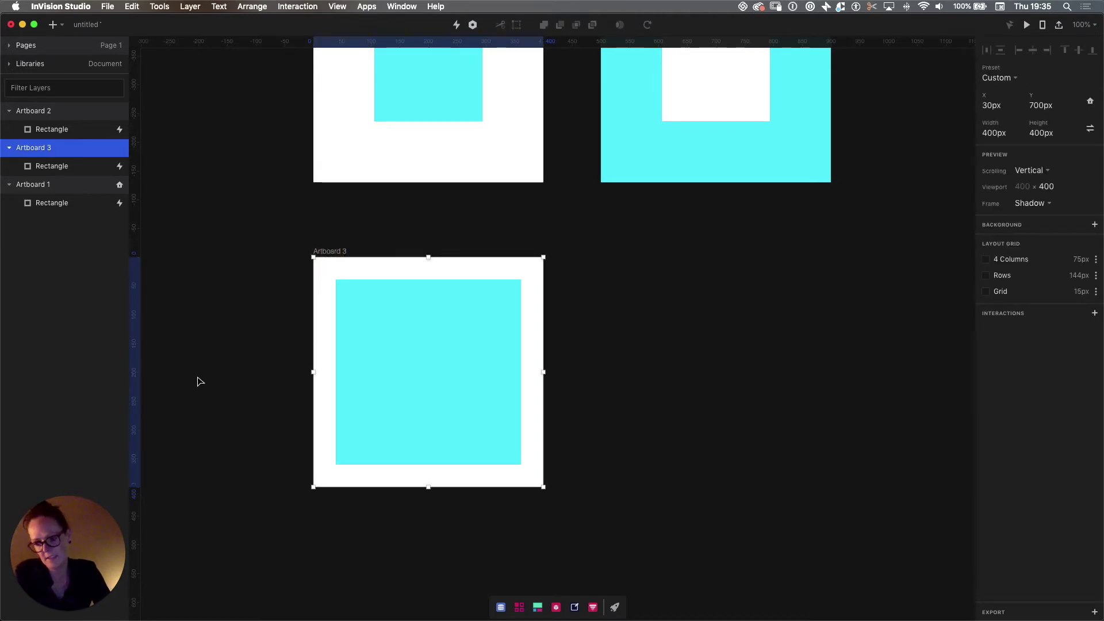
pyautogui.press('super+d')
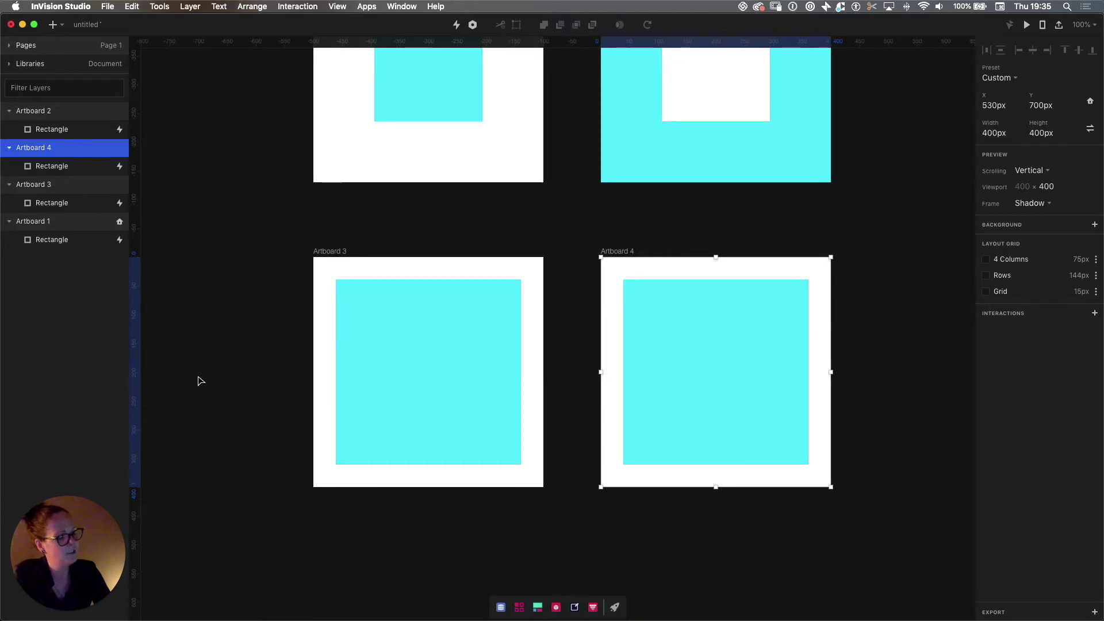
pyautogui.moveTo(543, 439); pyautogui.dragTo(486, 420)
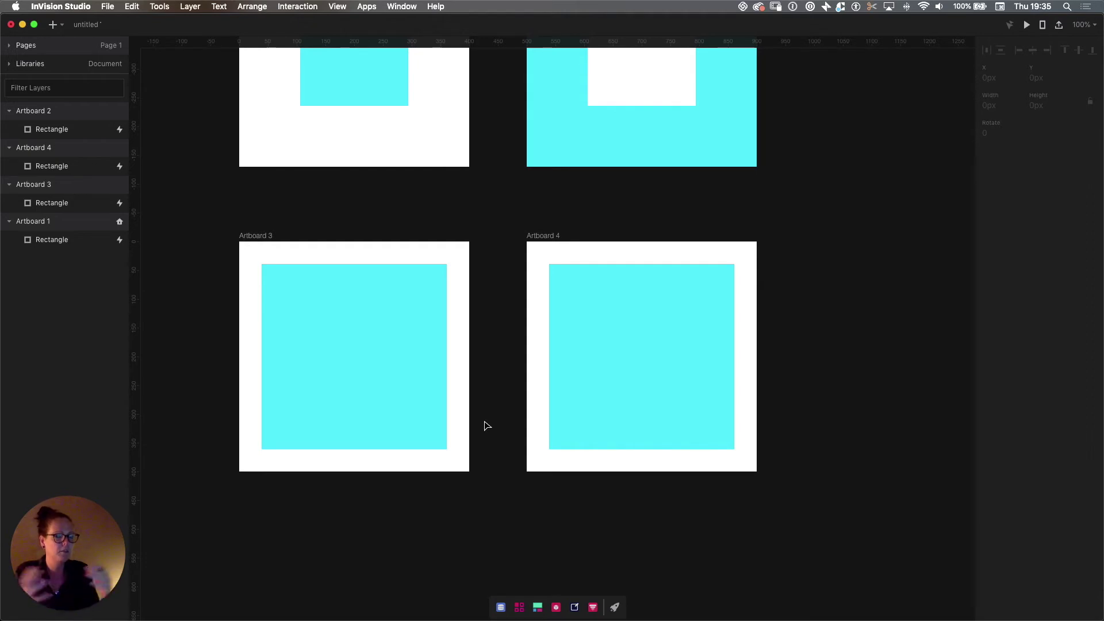
# Step: Change the fill of the square on Artboard 4 to the yellow global color F3CA3E
pyautogui.click(599, 393)
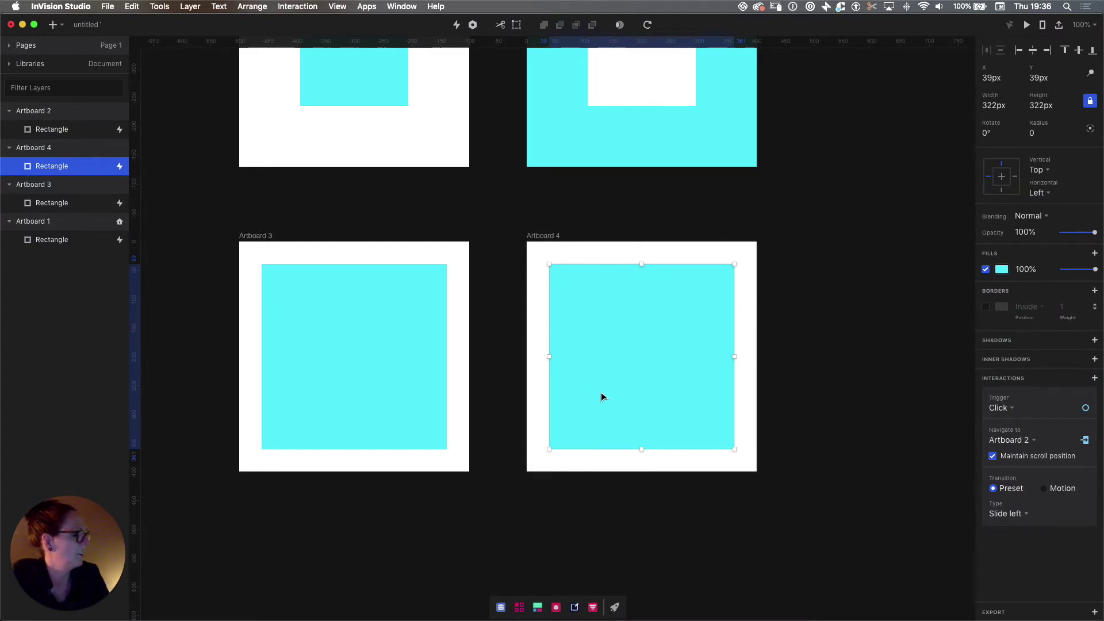
pyautogui.click(1004, 270)
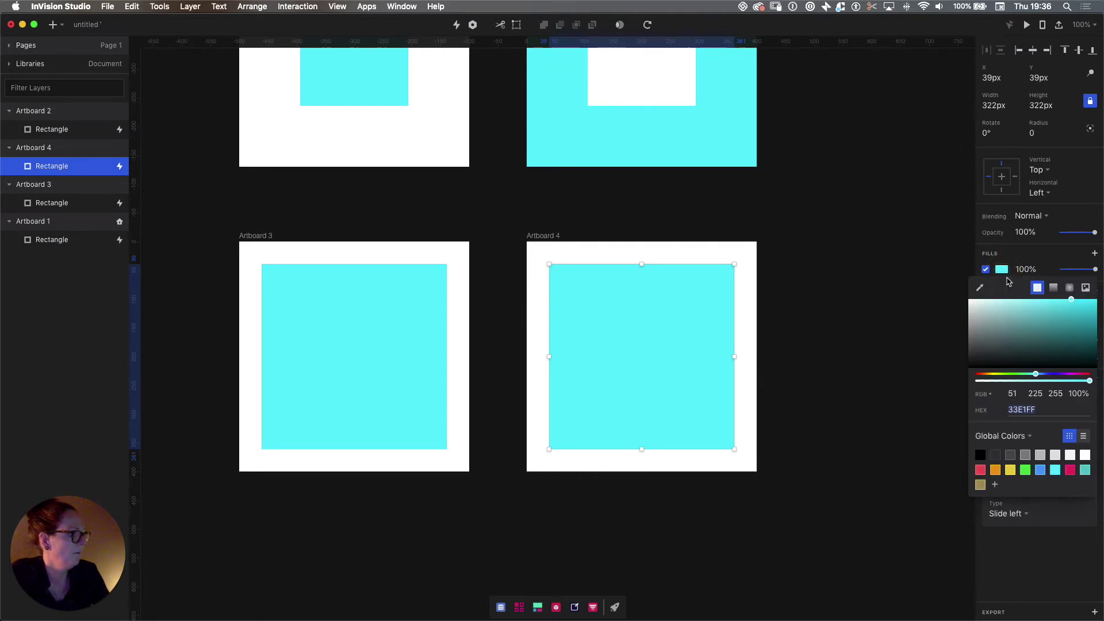
pyautogui.click(1011, 471)
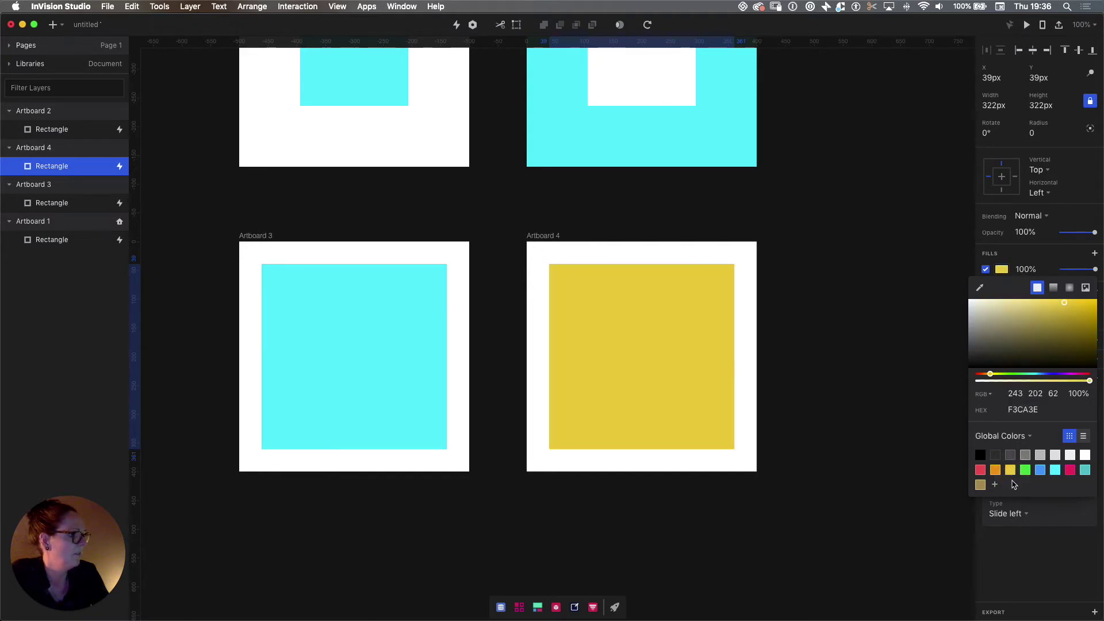
pyautogui.click(827, 282)
# Step: Shrink the yellow square about its center to about 226 by 224 px and round it into a circle with radius 175
pyautogui.moveTo(735, 266); pyautogui.dragTo(708, 293)
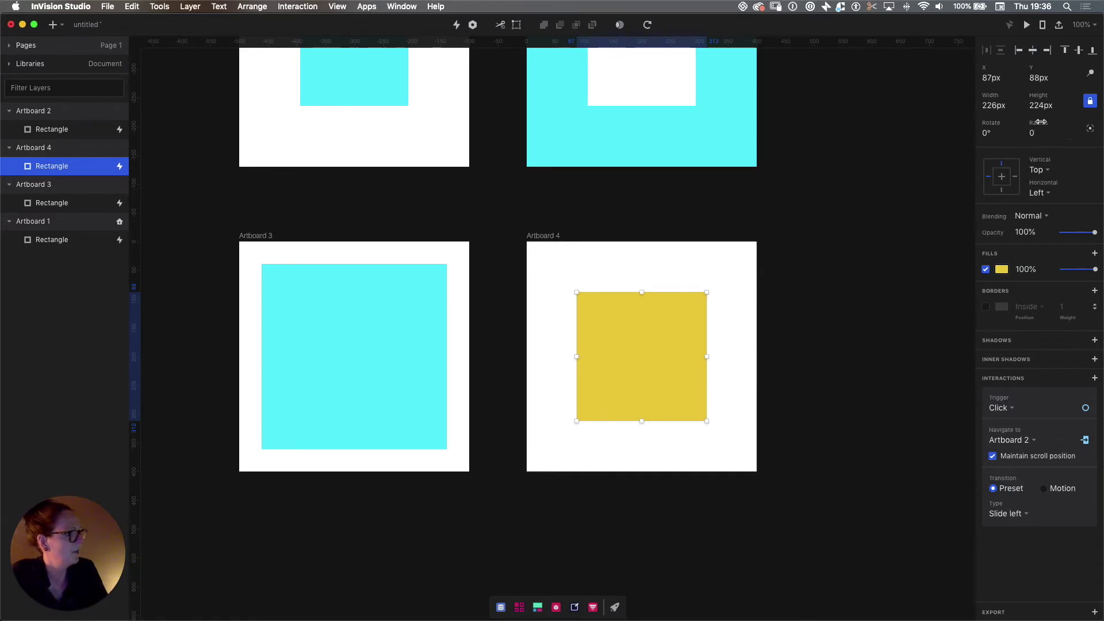
pyautogui.moveTo(1040, 123); pyautogui.dragTo(1087, 120)
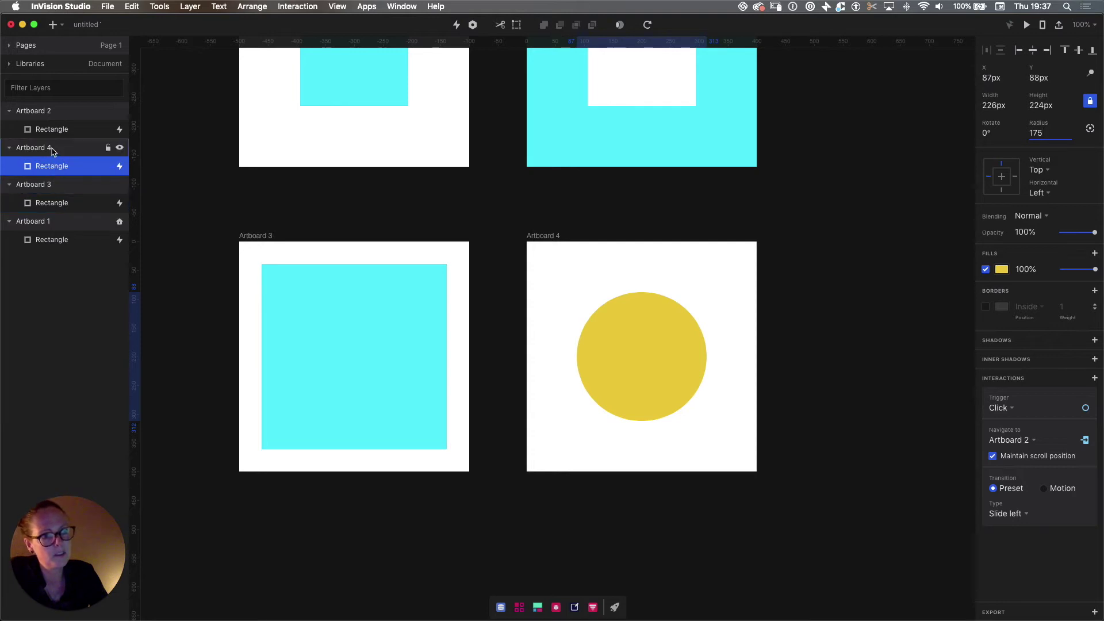
# Step: Link the cyan square on Artboard 3 to Artboard 4 with a Click interaction using the Motion transition, and save it
pyautogui.click(57, 204)
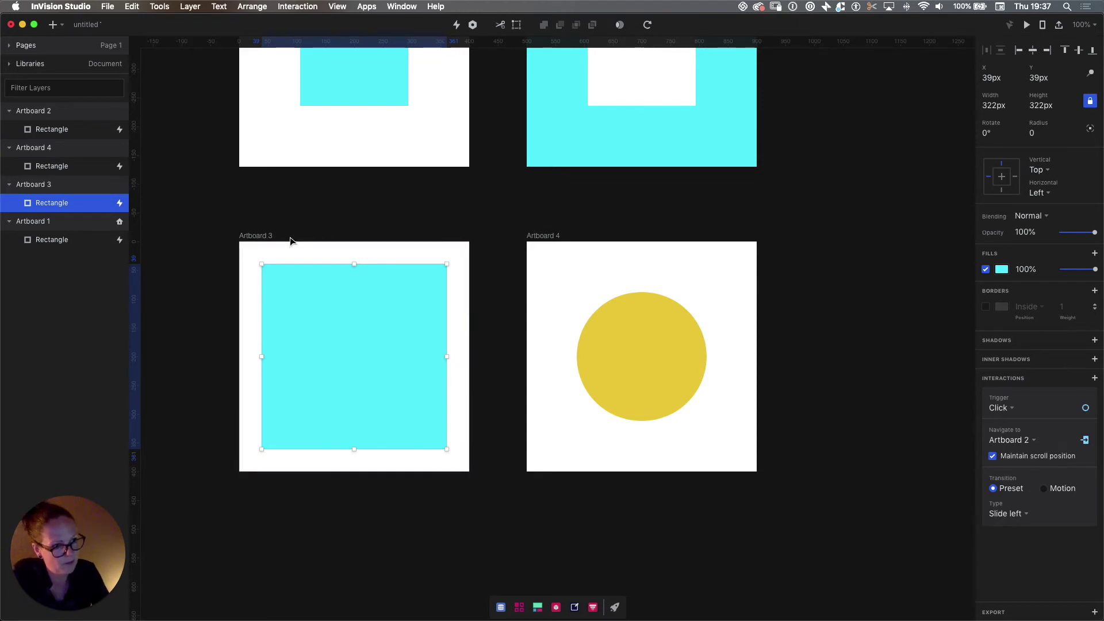
pyautogui.press('c')
pyautogui.moveTo(446, 419); pyautogui.dragTo(627, 350)
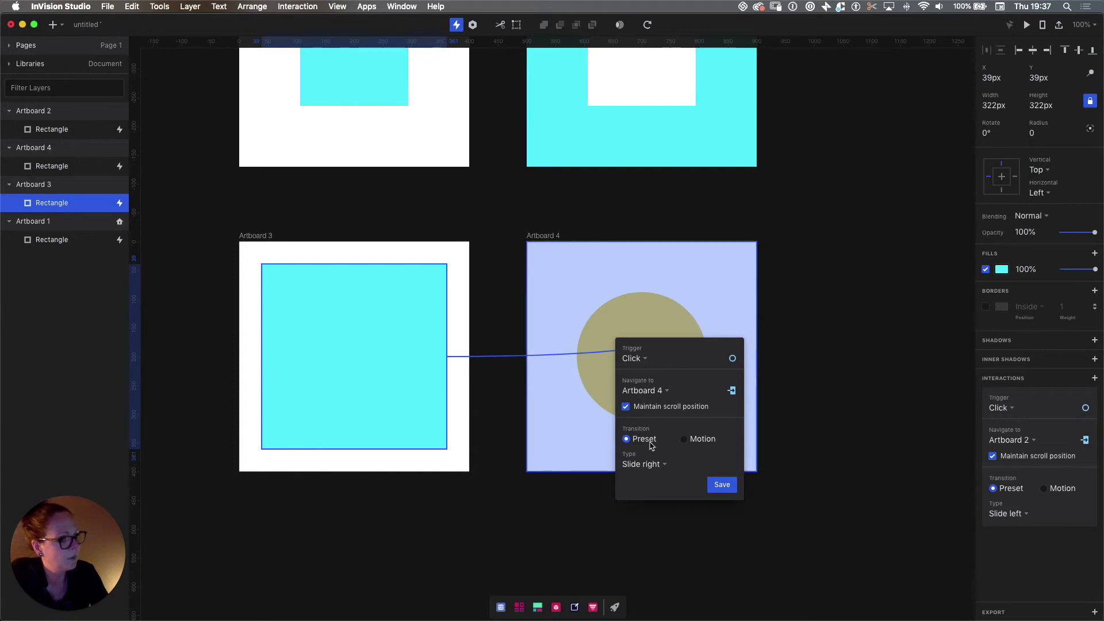
pyautogui.click(686, 440)
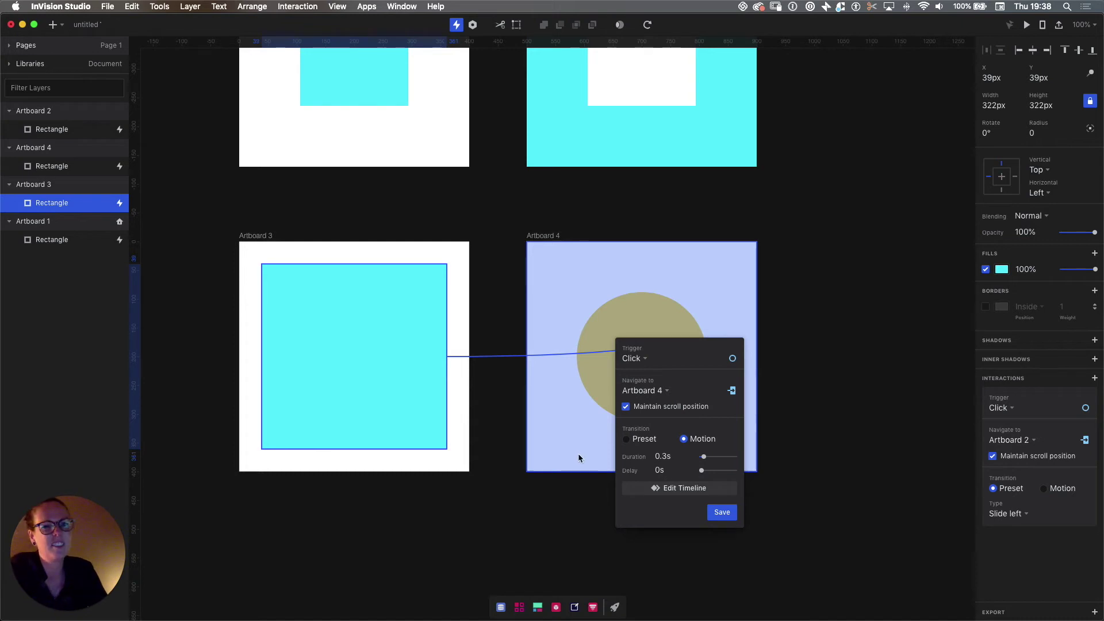
pyautogui.click(723, 512)
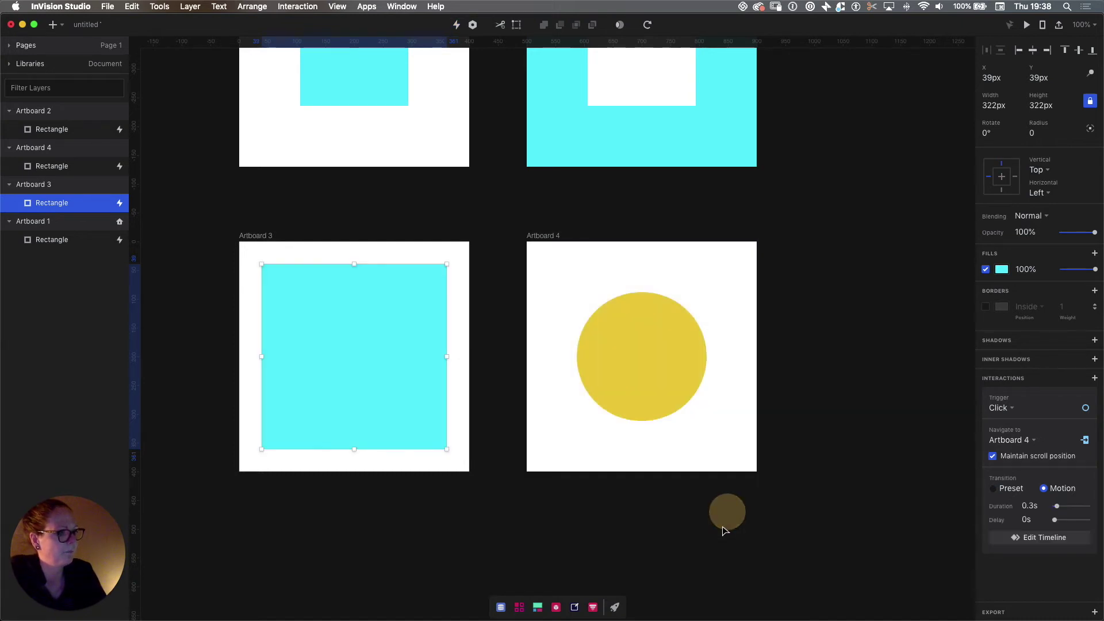
# Step: Link the yellow circle on Artboard 4 back to Artboard 3 with a Click interaction using the Motion transition, and save it
pyautogui.click(626, 344)
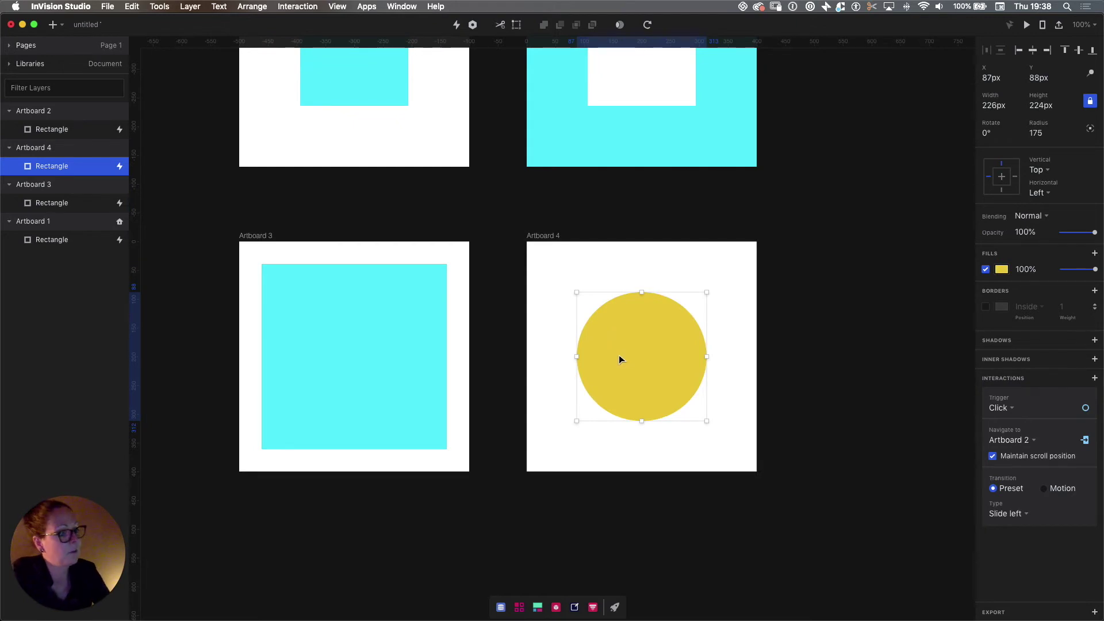
pyautogui.press('c')
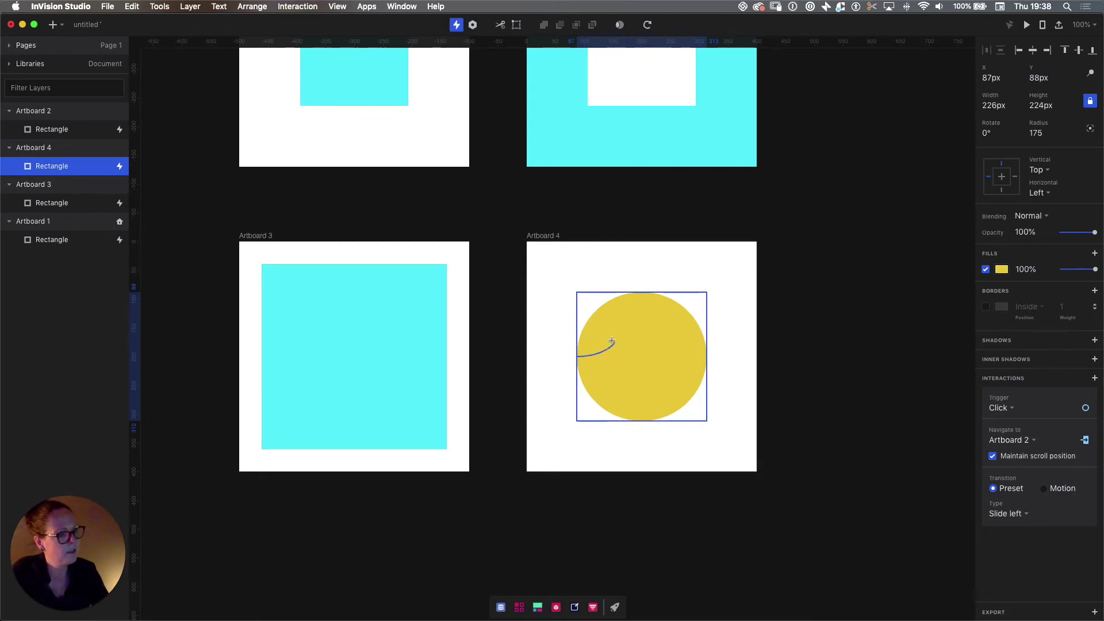
pyautogui.click(354, 332)
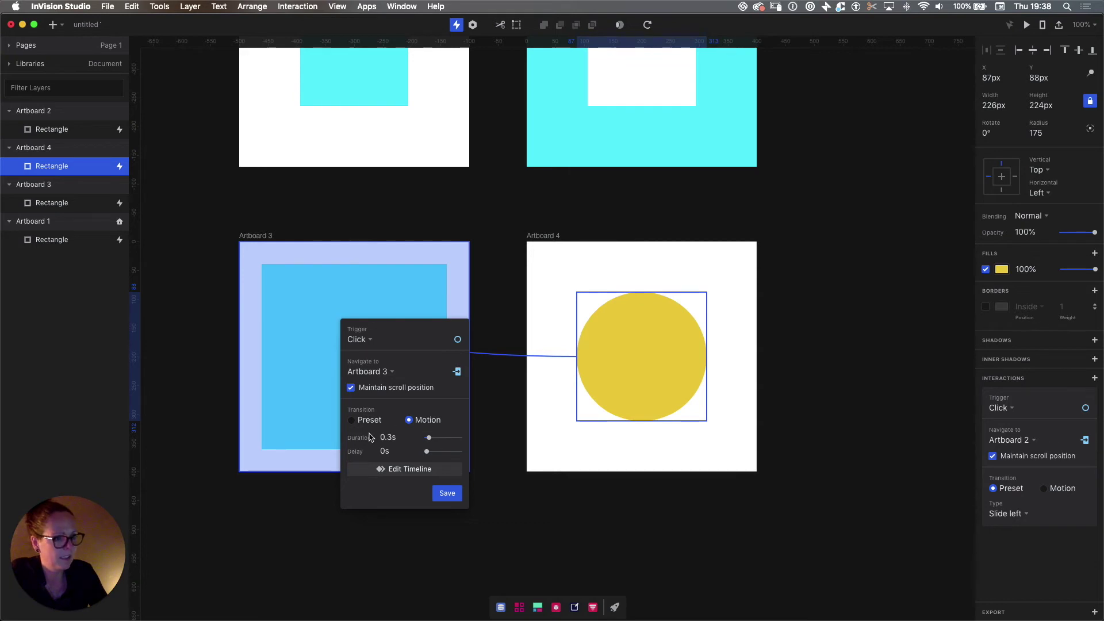
pyautogui.click(446, 494)
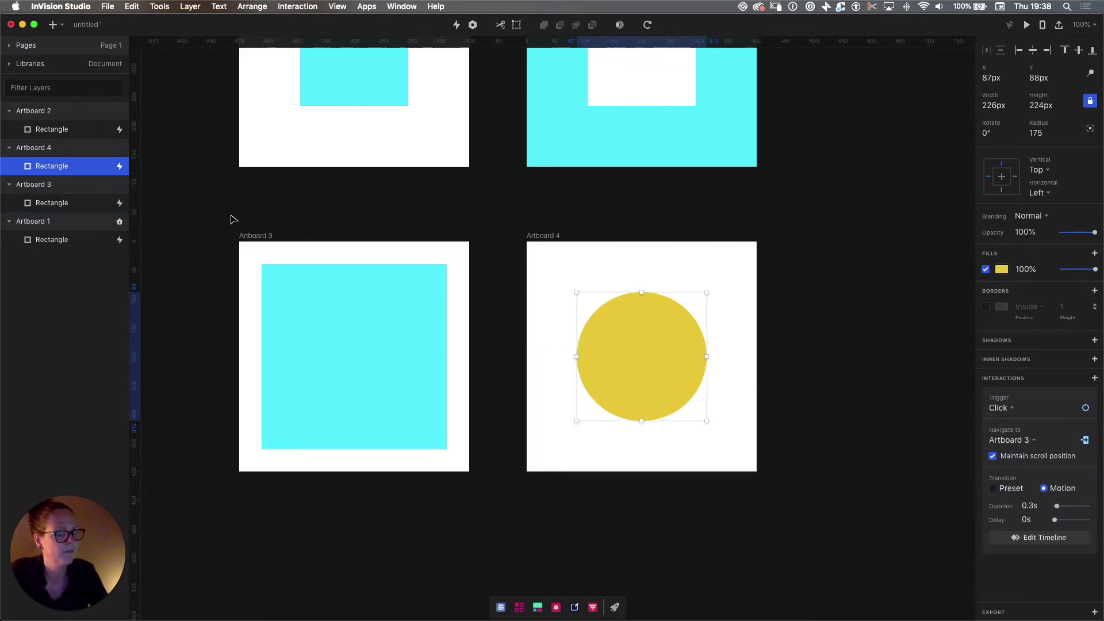
# Step: Preview the prototype from Artboard 3 and test the motion transition between the square and the circle
pyautogui.click(247, 237)
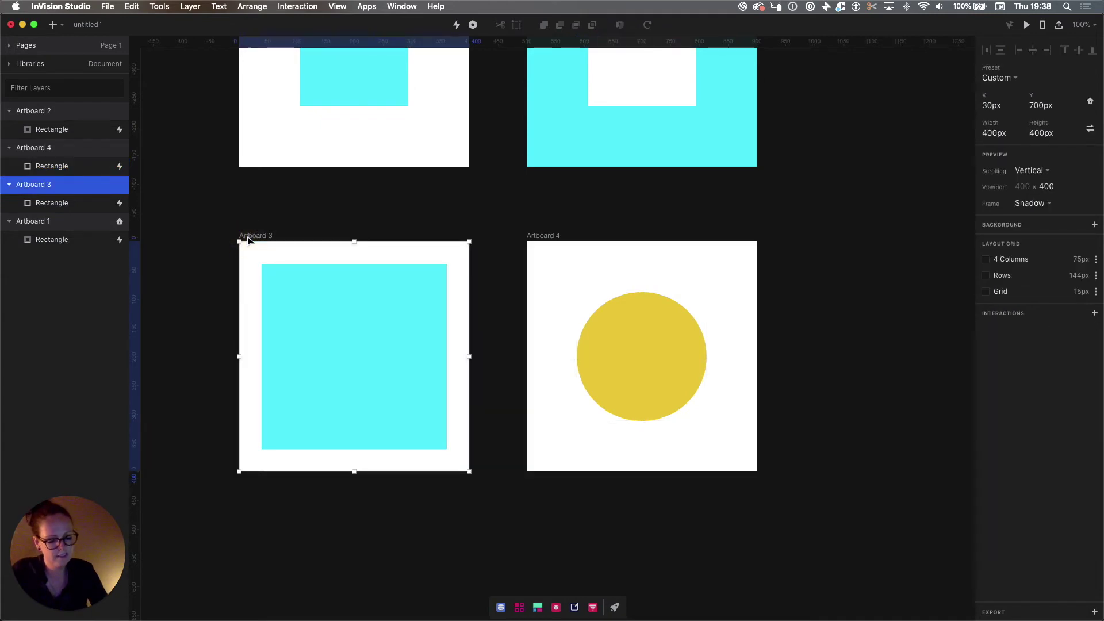
pyautogui.press('super+p')
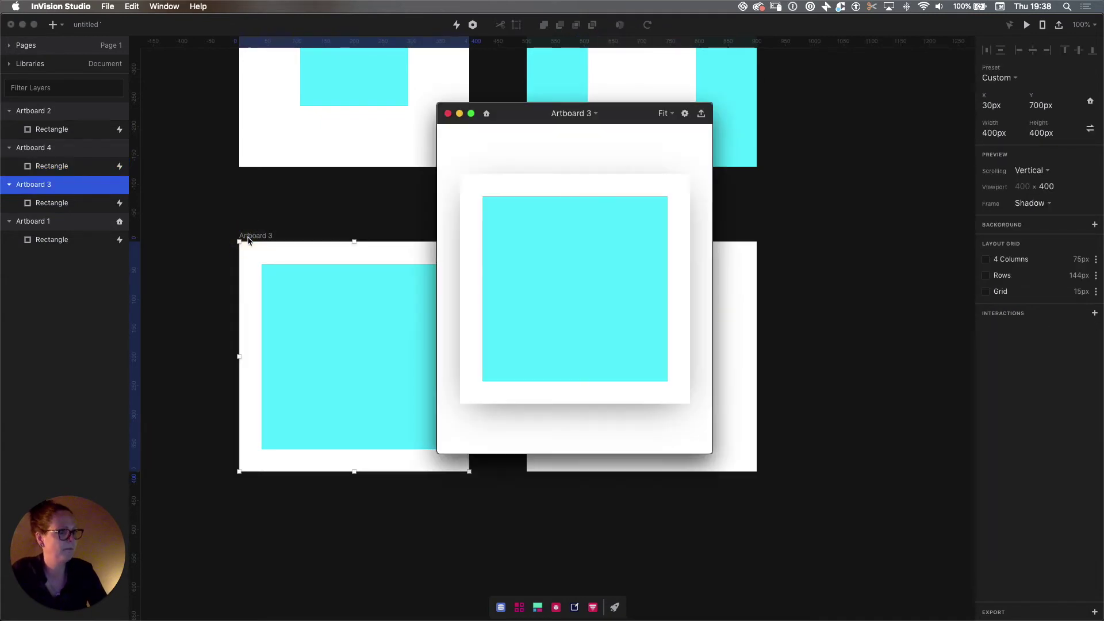
pyautogui.click(580, 266)
pyautogui.click(581, 268)
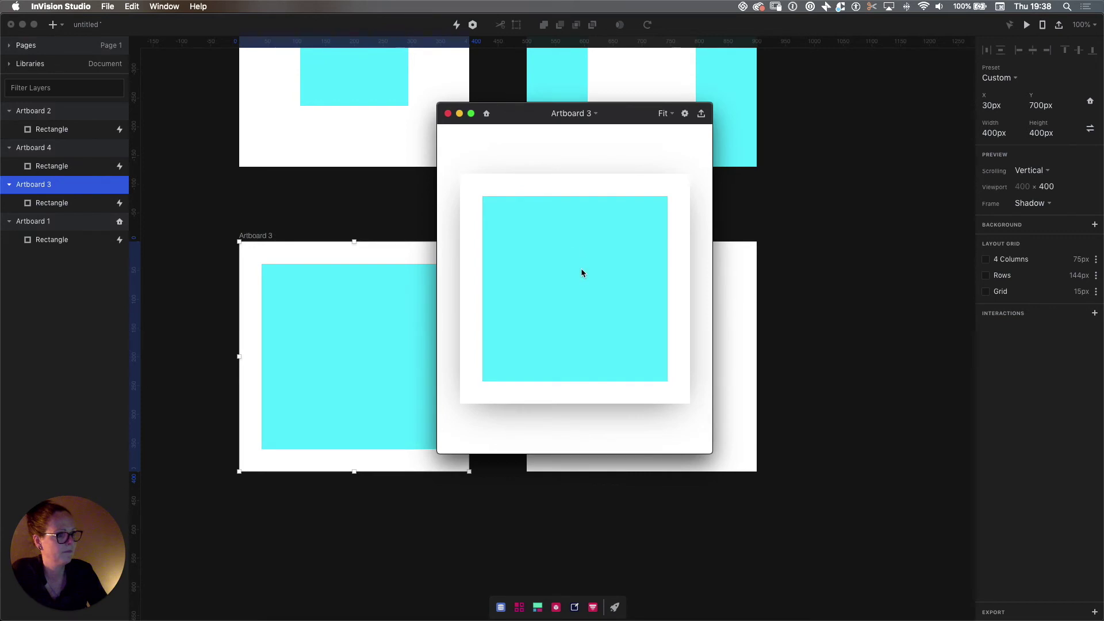
pyautogui.click(581, 268)
pyautogui.click(581, 272)
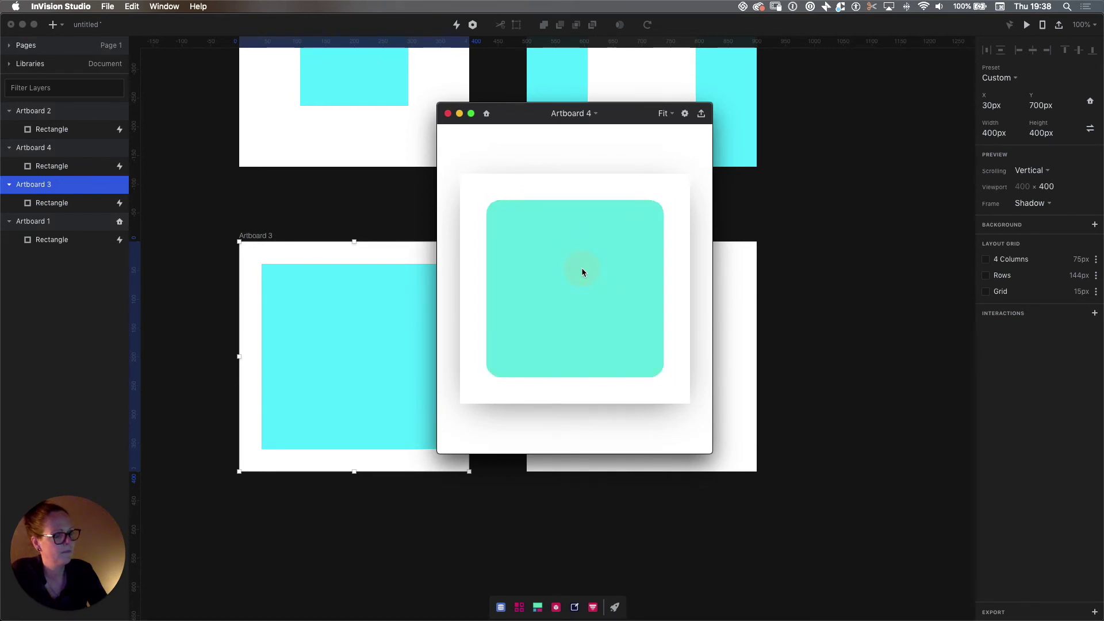
# Step: Trigger the motion transition between the square and circle several more times in the preview, and close it
pyautogui.click(583, 272)
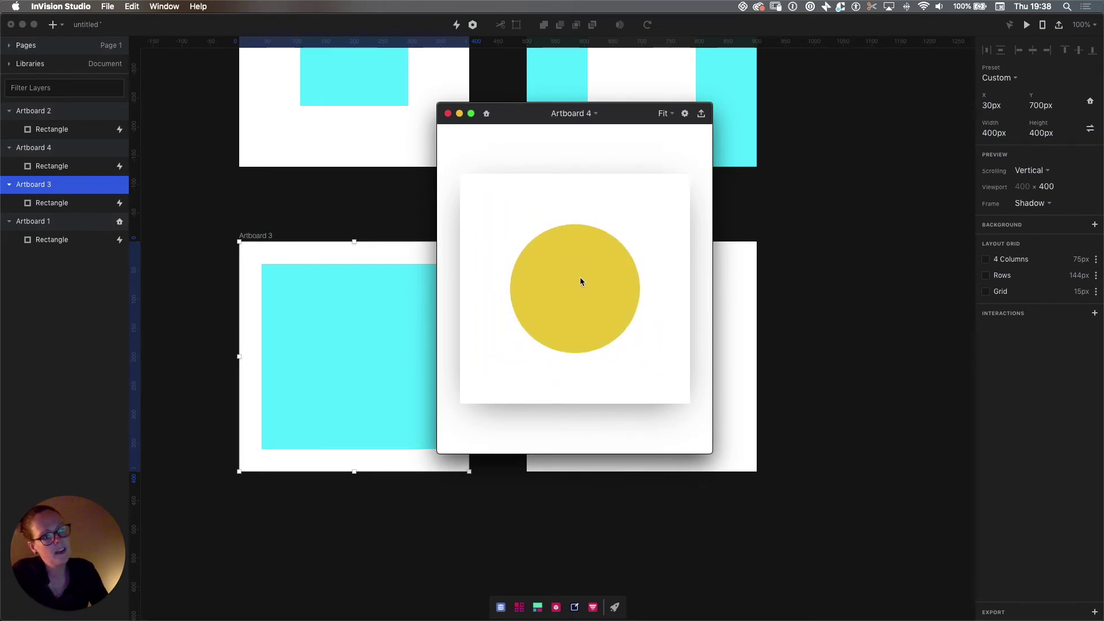
pyautogui.click(580, 280)
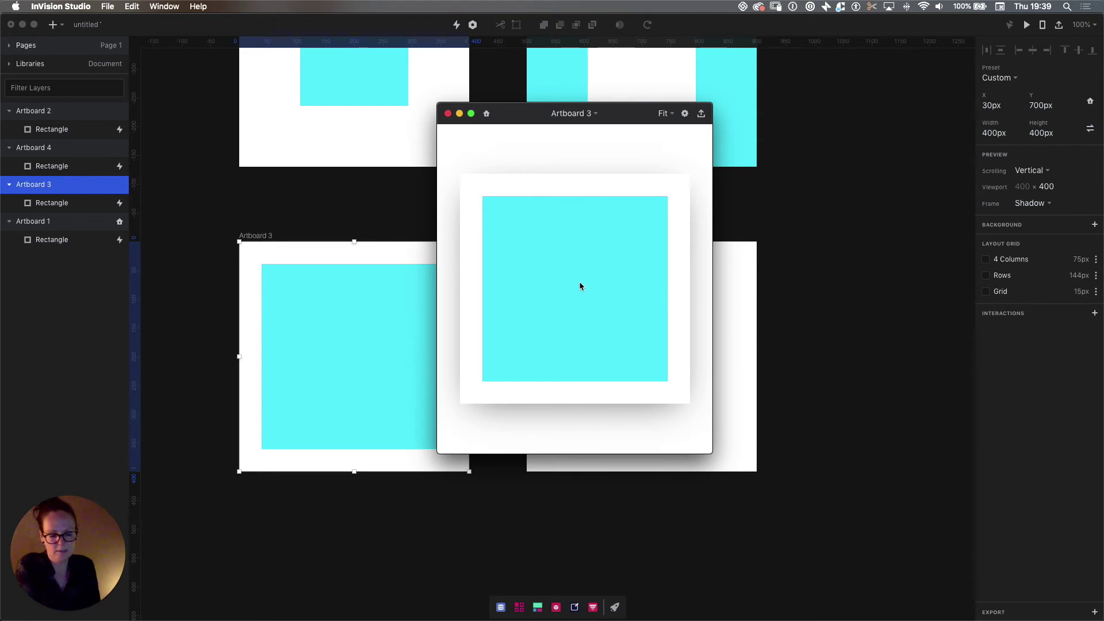
pyautogui.click(565, 338)
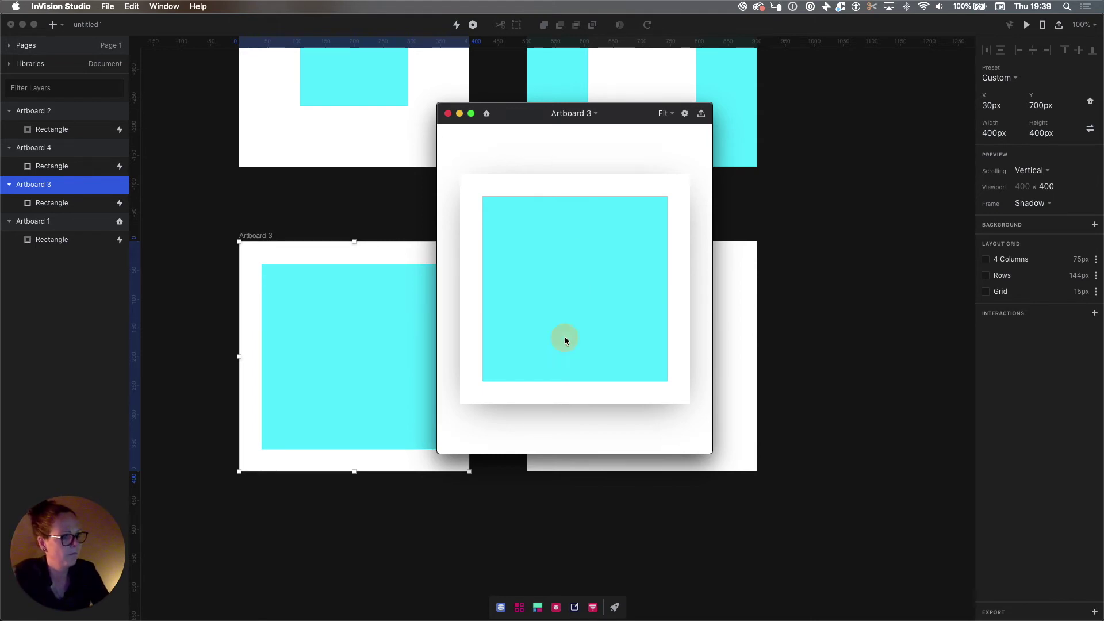
pyautogui.click(565, 339)
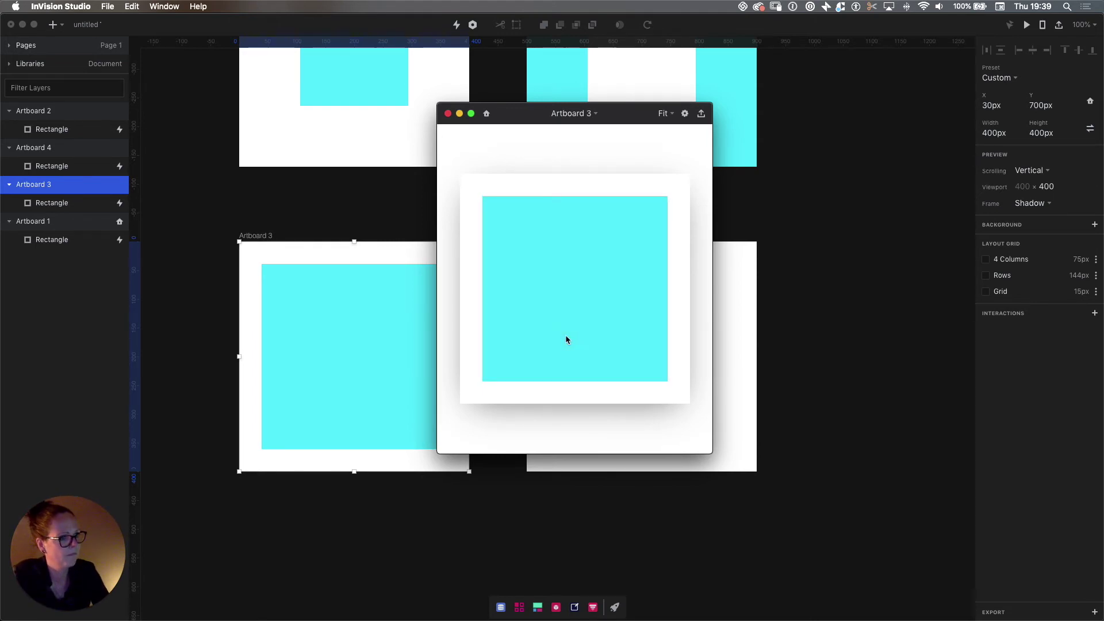
pyautogui.click(564, 335)
pyautogui.click(448, 113)
# Step: Set the motion transition duration of the cyan square's interaction on Artboard 3 to 3 s
pyautogui.click(409, 360)
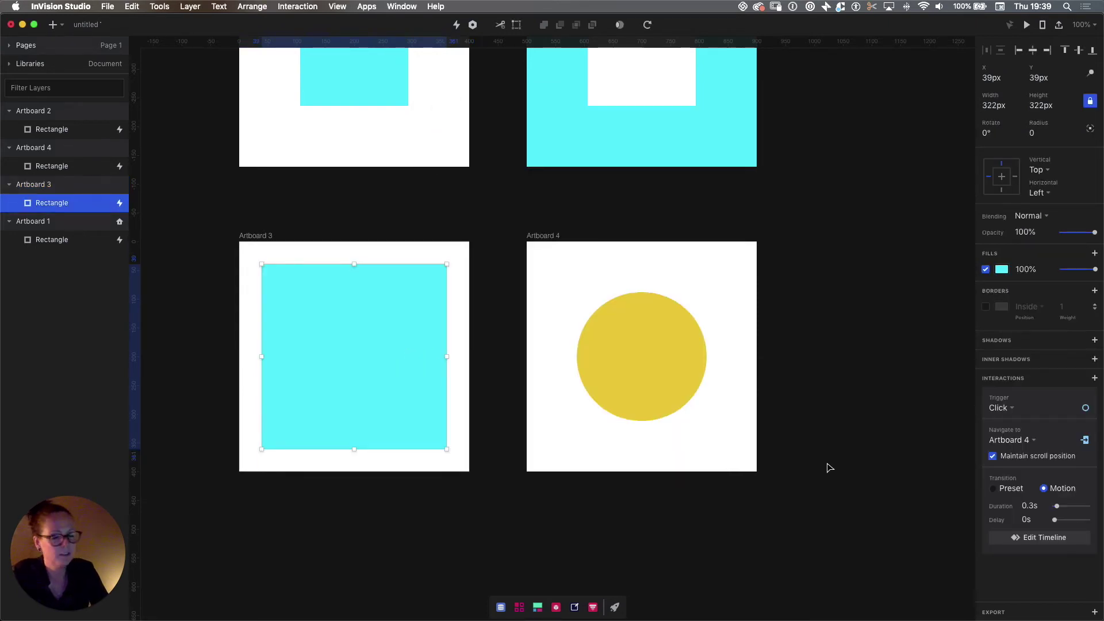
pyautogui.click(1030, 506)
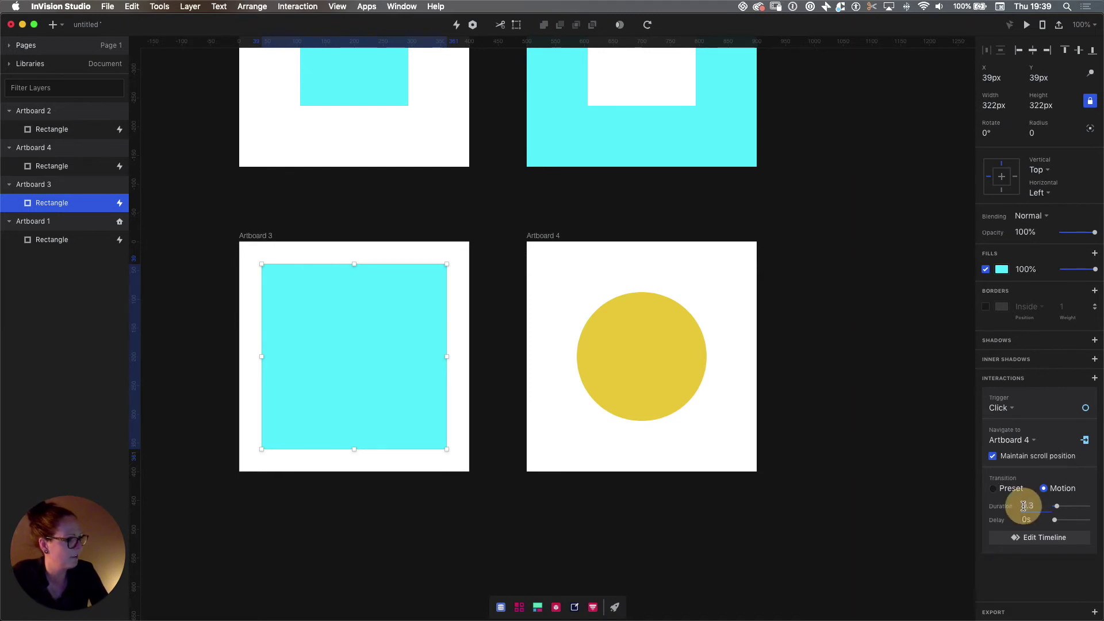
pyautogui.write('3')
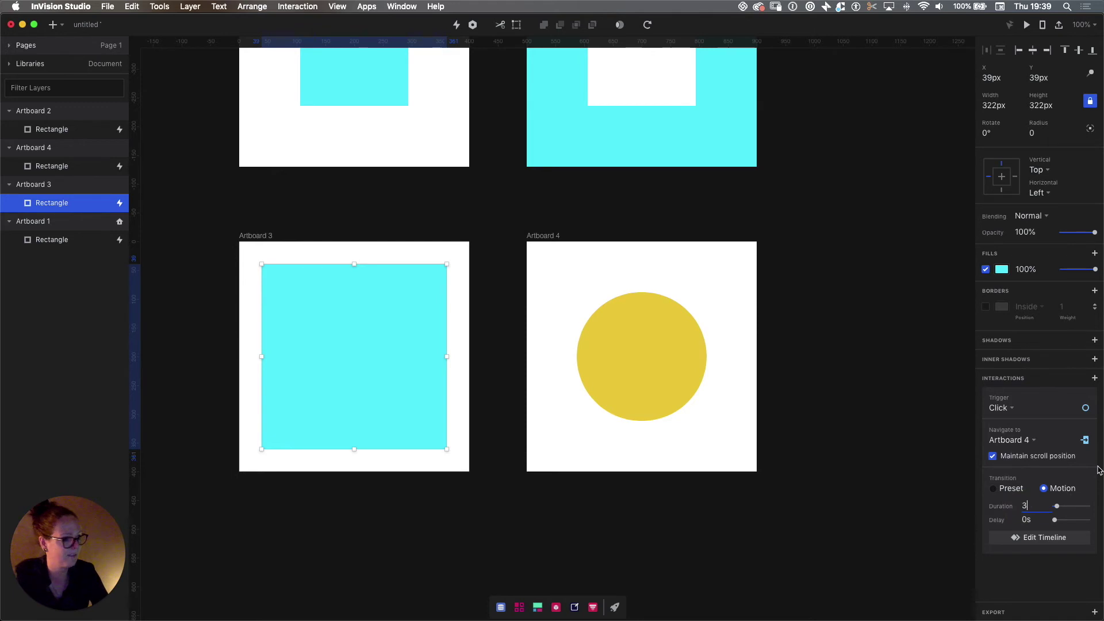
pyautogui.press('Return')
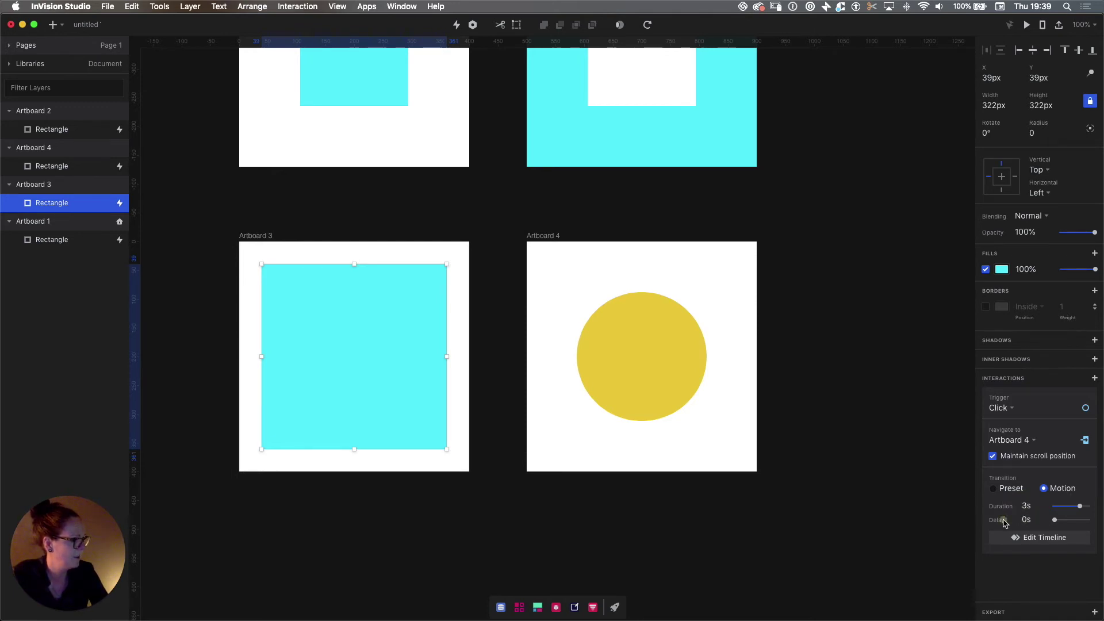
# Step: Set the motion transition duration of the yellow circle's interaction on Artboard 4 to 3 s
pyautogui.click(671, 389)
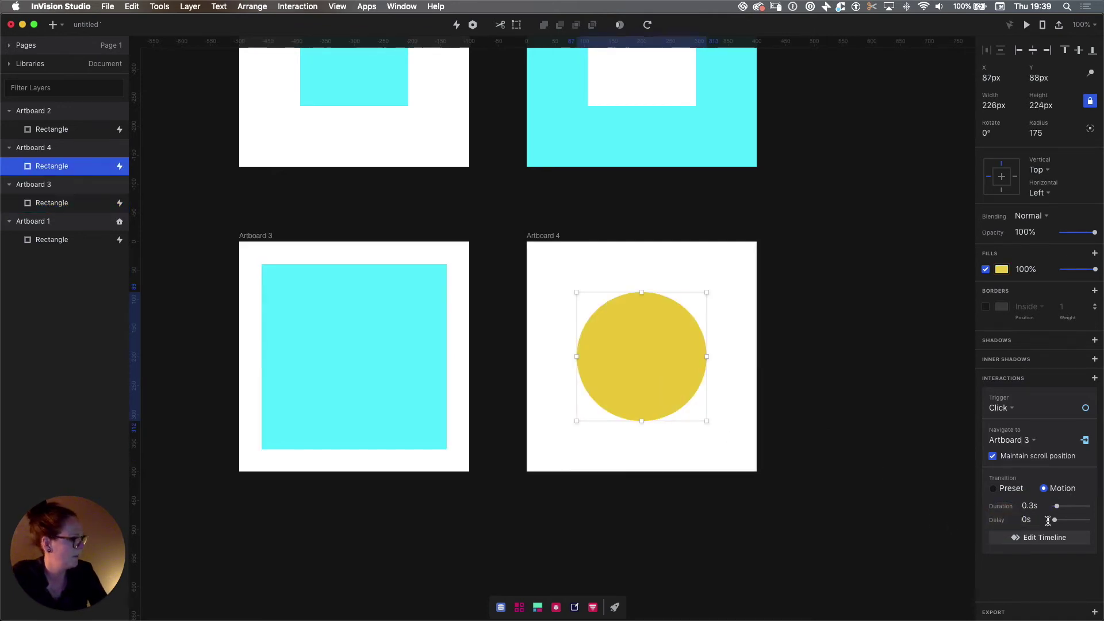
pyautogui.click(1031, 505)
pyautogui.write('3')
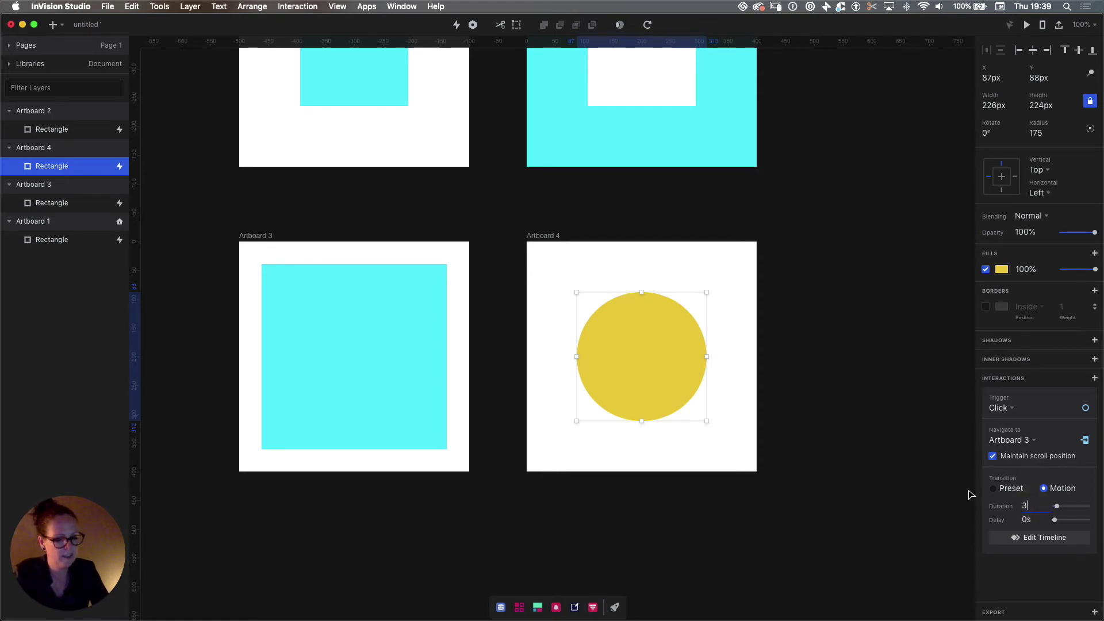
pyautogui.click(827, 443)
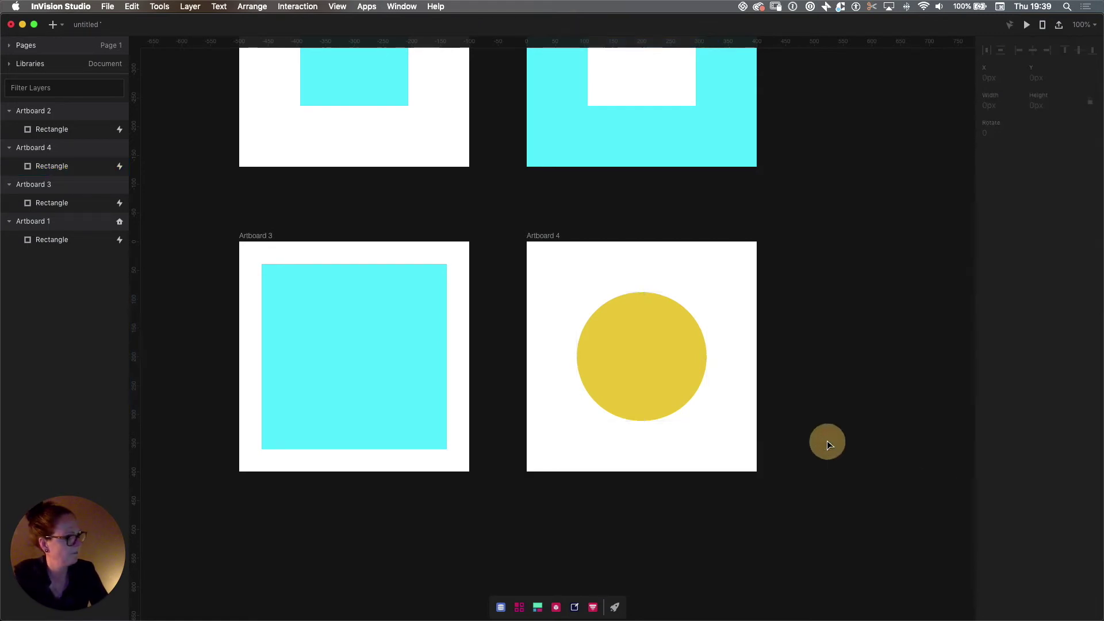
# Step: Preview the prototype from Artboard 3, test the slowed motion transition in both directions, and close the preview
pyautogui.click(257, 236)
pyautogui.press('super+p')
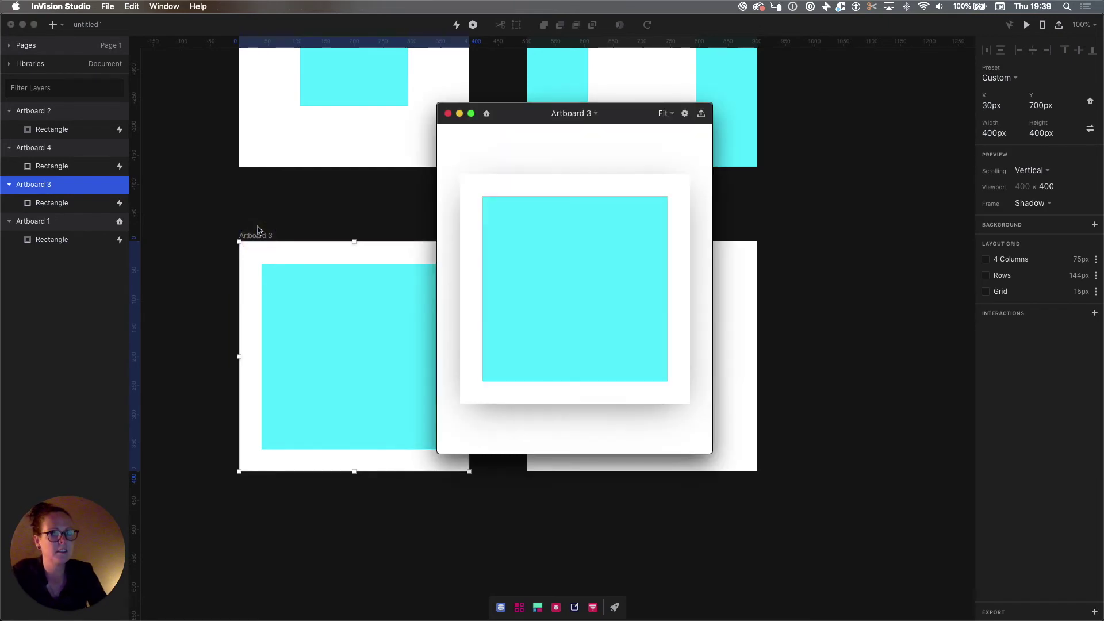
pyautogui.click(545, 278)
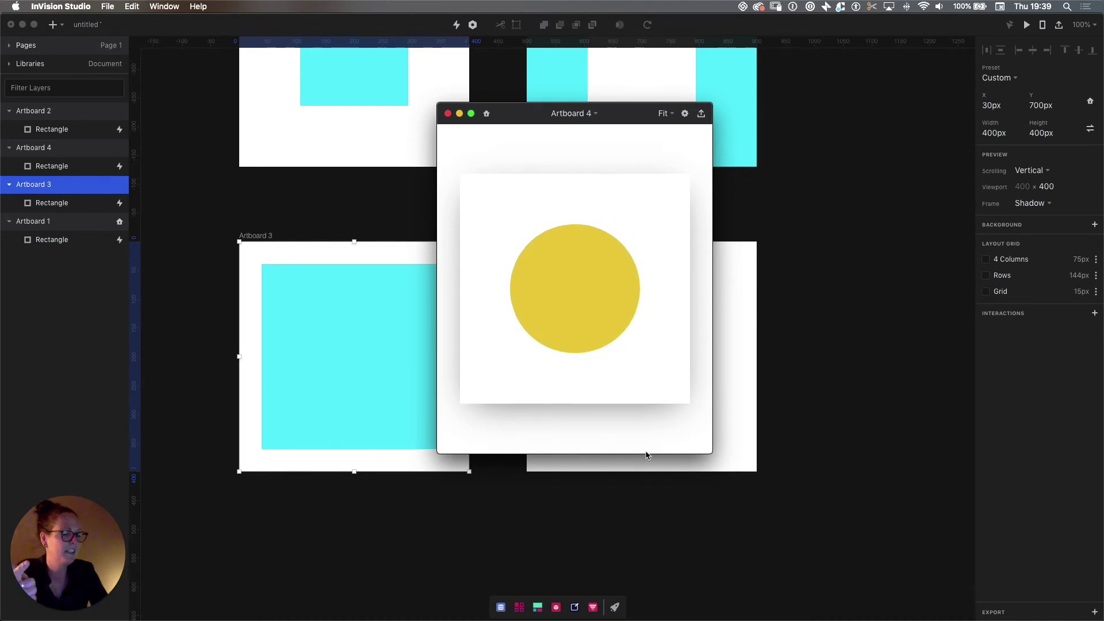
pyautogui.click(575, 283)
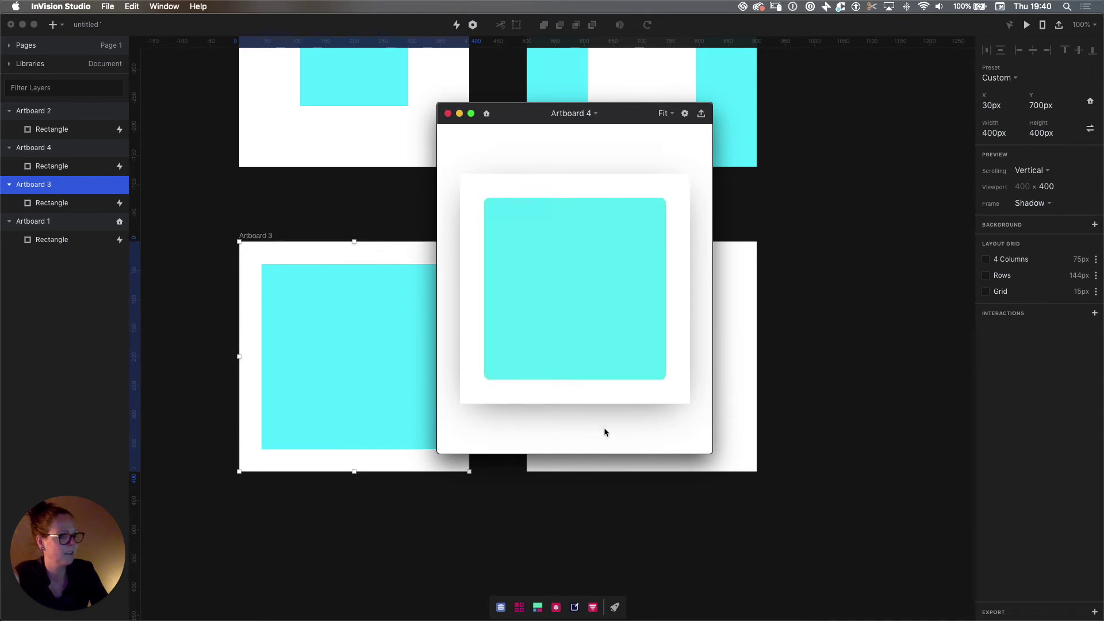
pyautogui.click(588, 343)
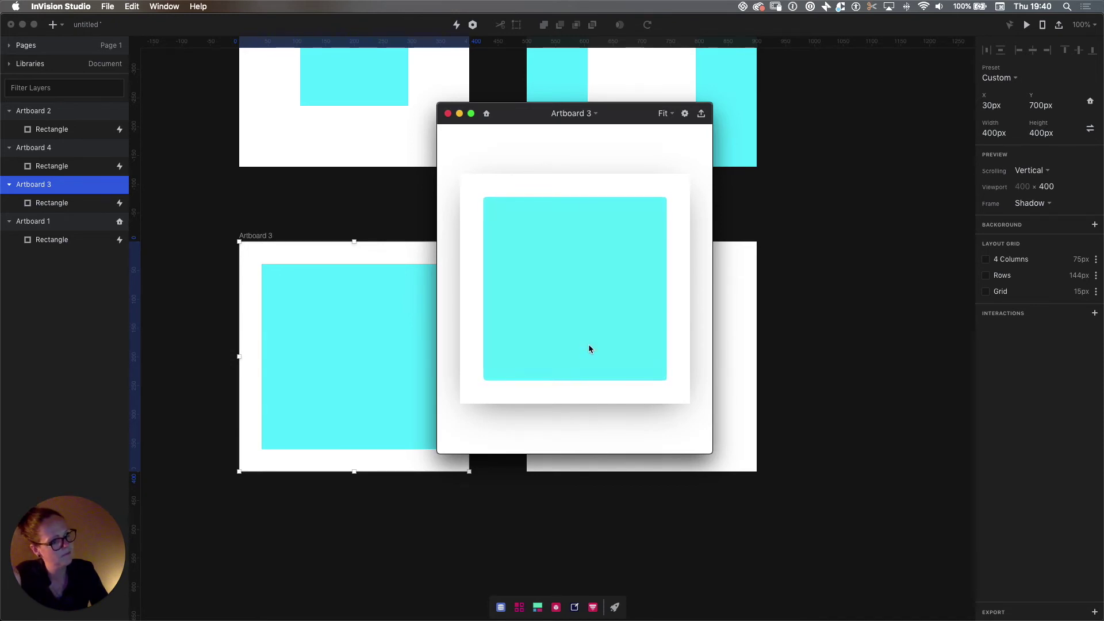
pyautogui.click(588, 344)
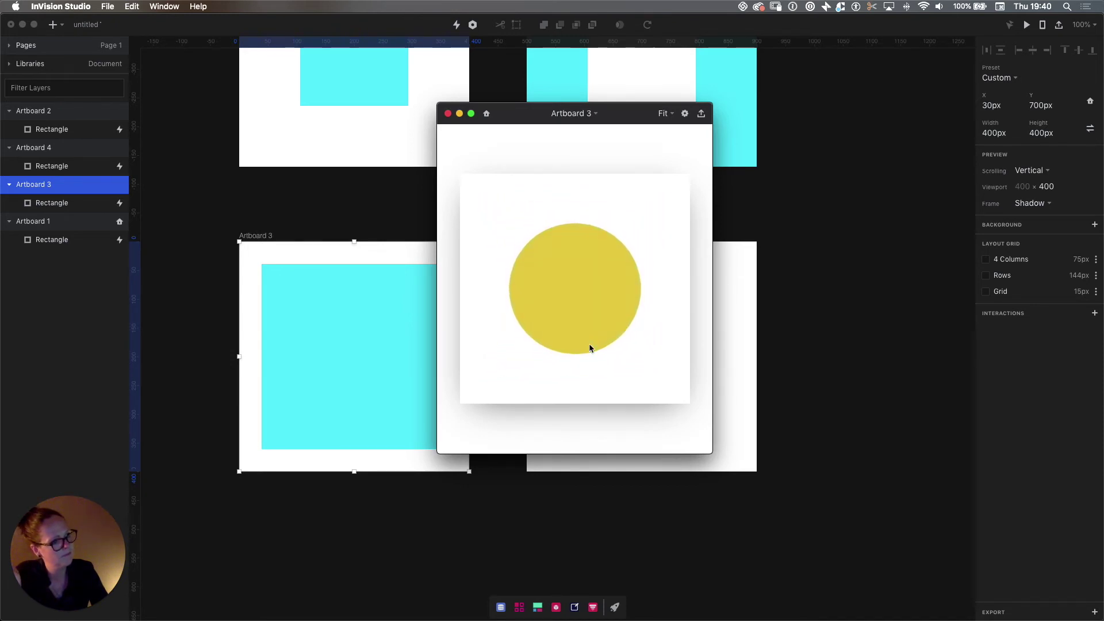
pyautogui.click(590, 345)
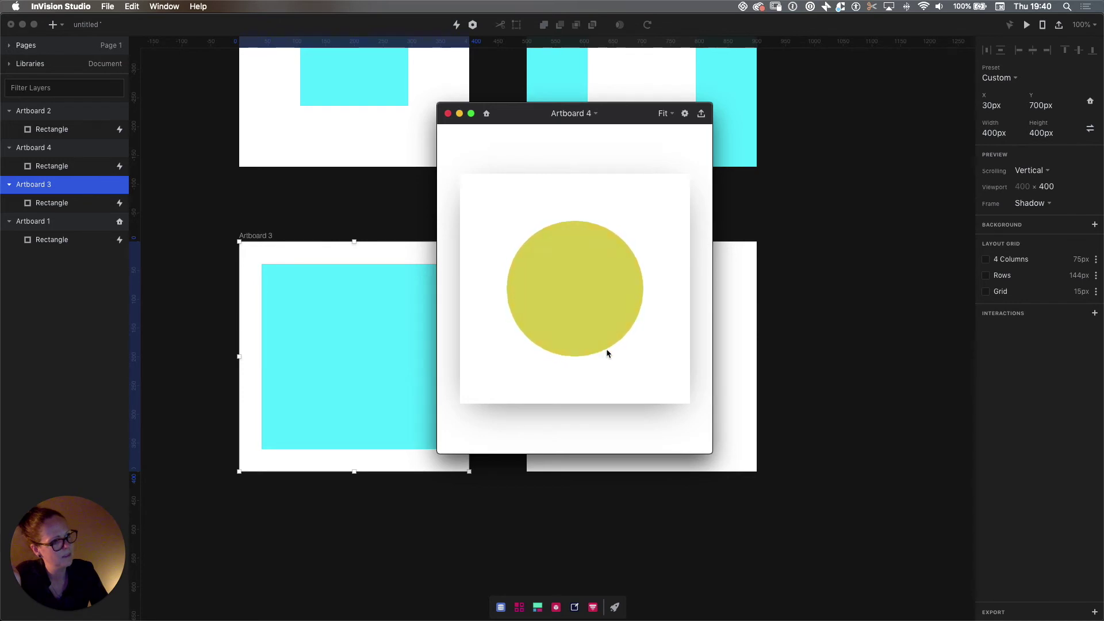
pyautogui.click(607, 352)
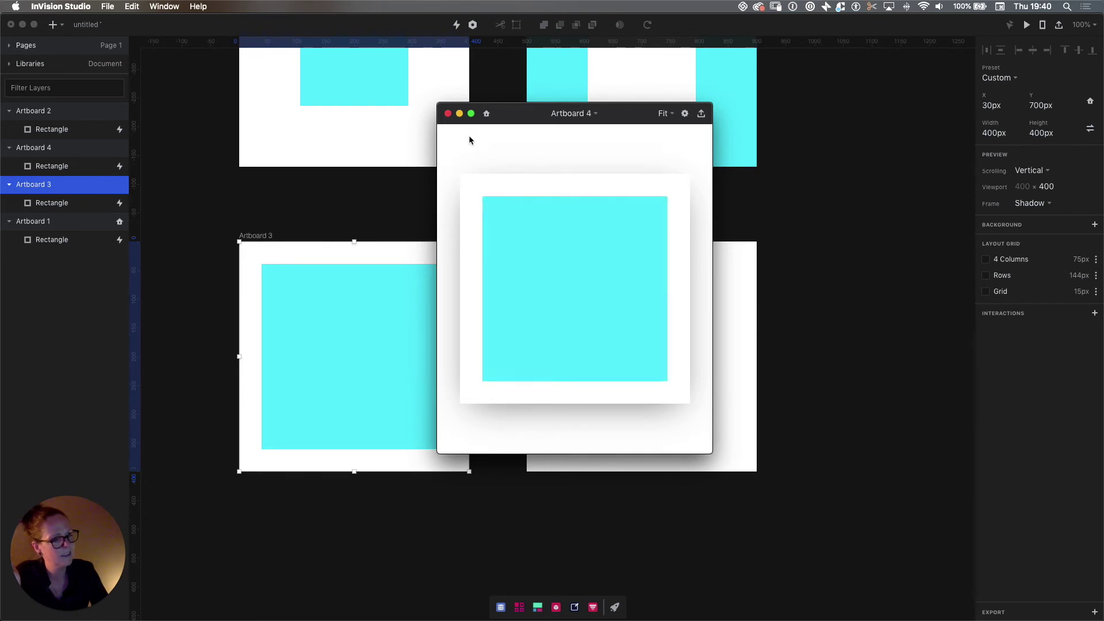
pyautogui.click(448, 114)
# Step: Set the cyan square's motion transition duration on Artboard 3 back to 0.3 s
pyautogui.click(420, 303)
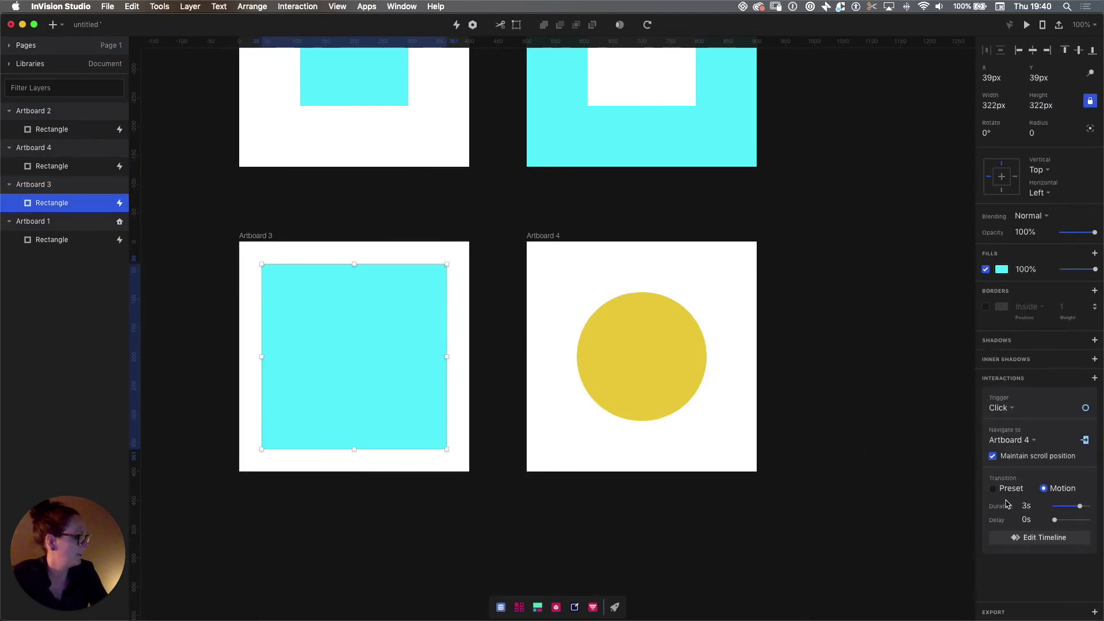
pyautogui.click(1027, 506)
pyautogui.press('BackSpace')
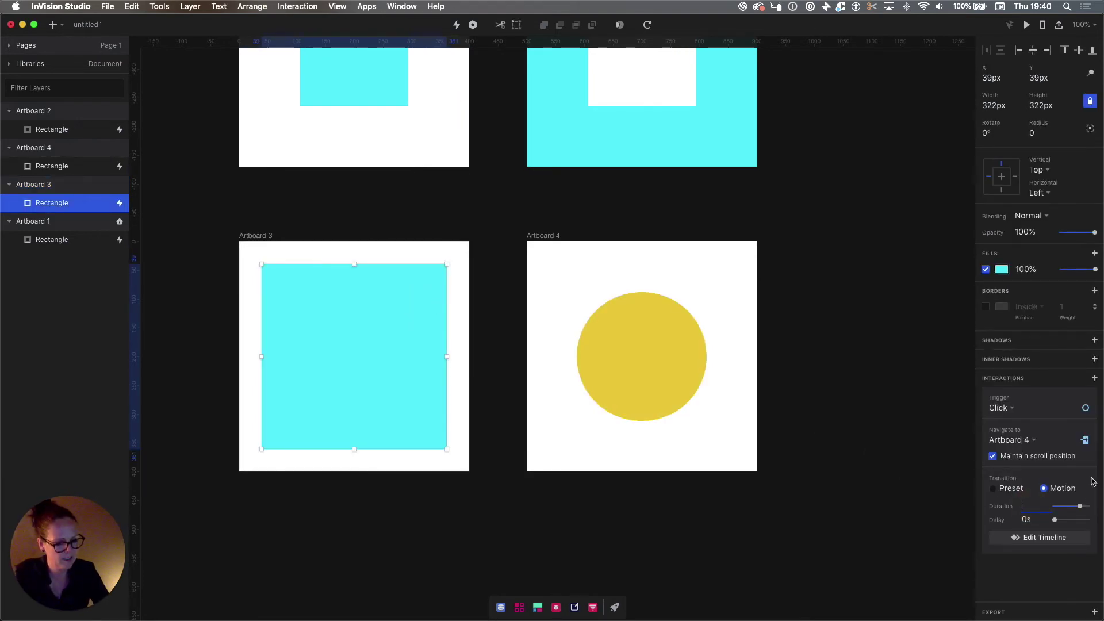
pyautogui.write('0.3s')
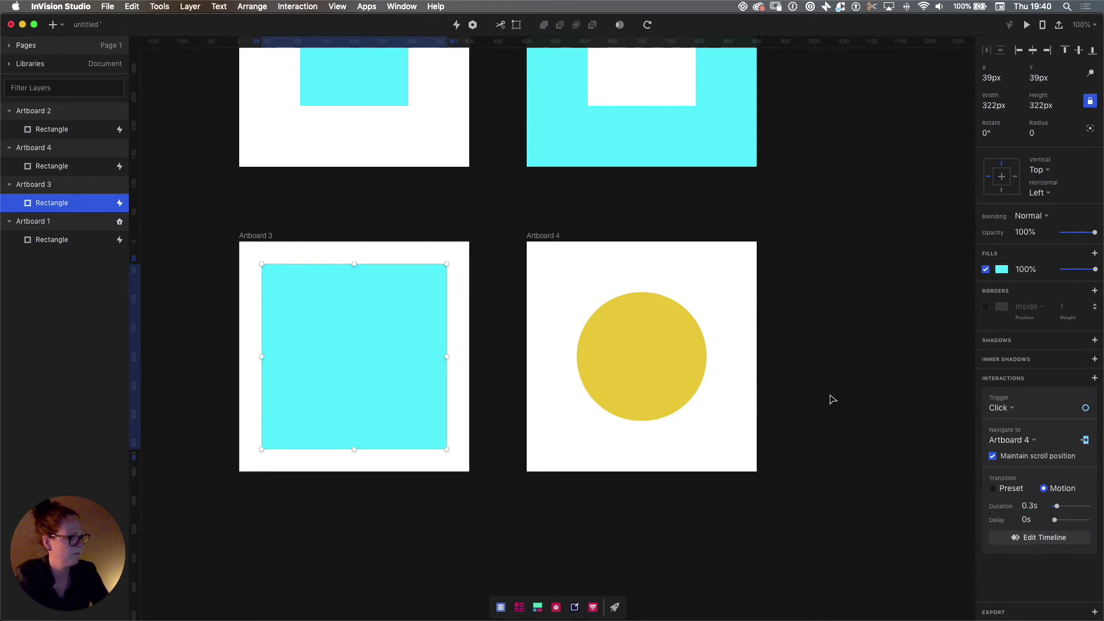
pyautogui.click(830, 397)
# Step: Set the yellow circle's motion transition duration on Artboard 4 back to 0.3 s
pyautogui.click(634, 361)
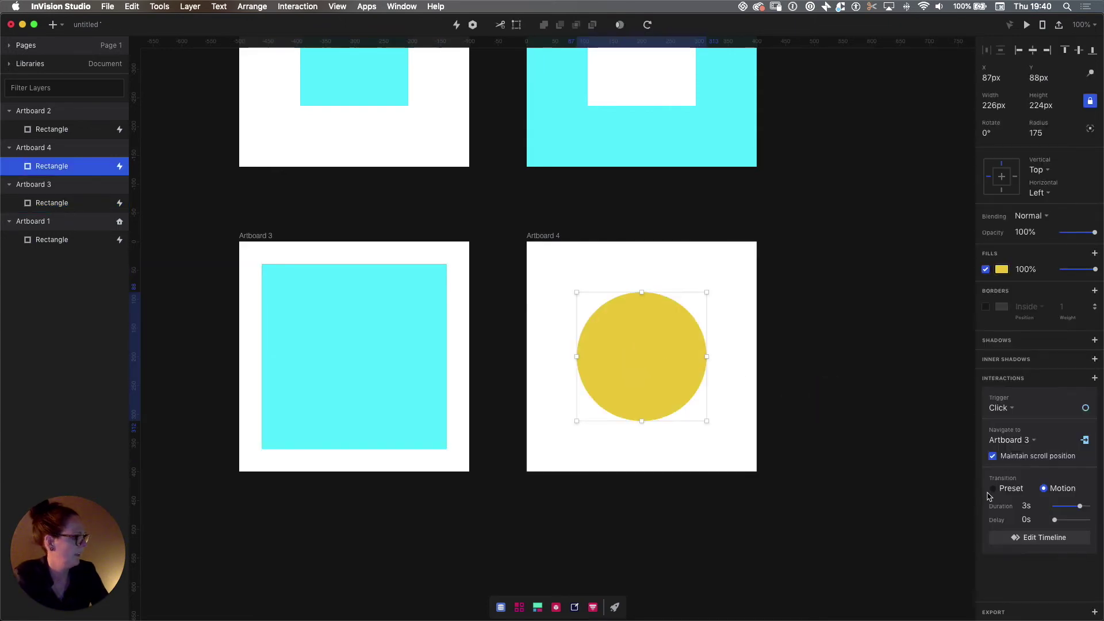
pyautogui.click(1027, 506)
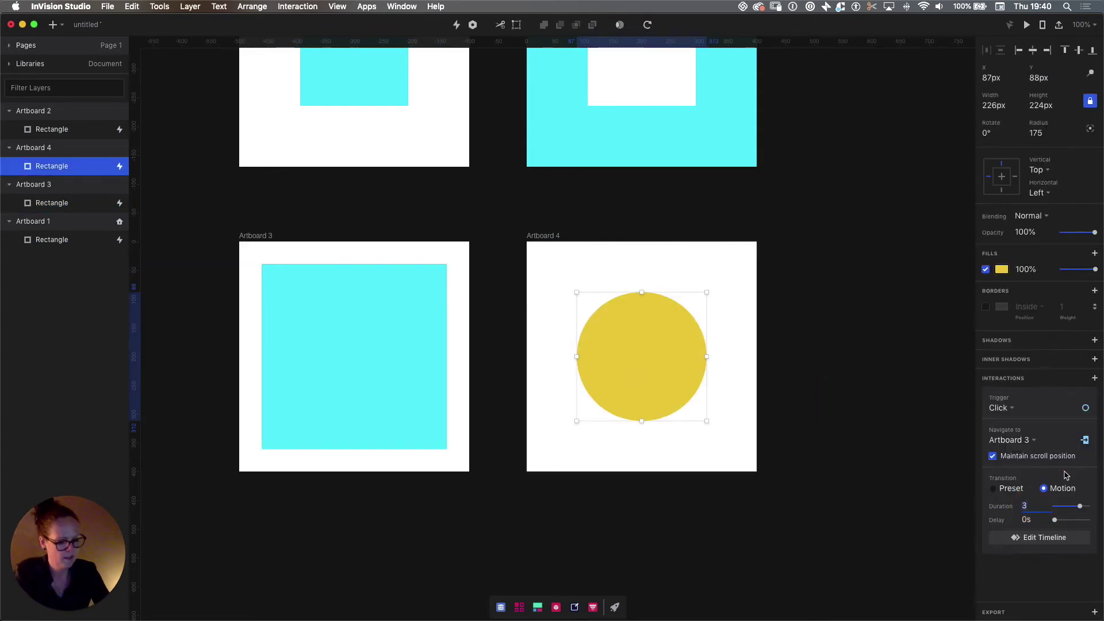
pyautogui.write('0.3')
pyautogui.press('Return')
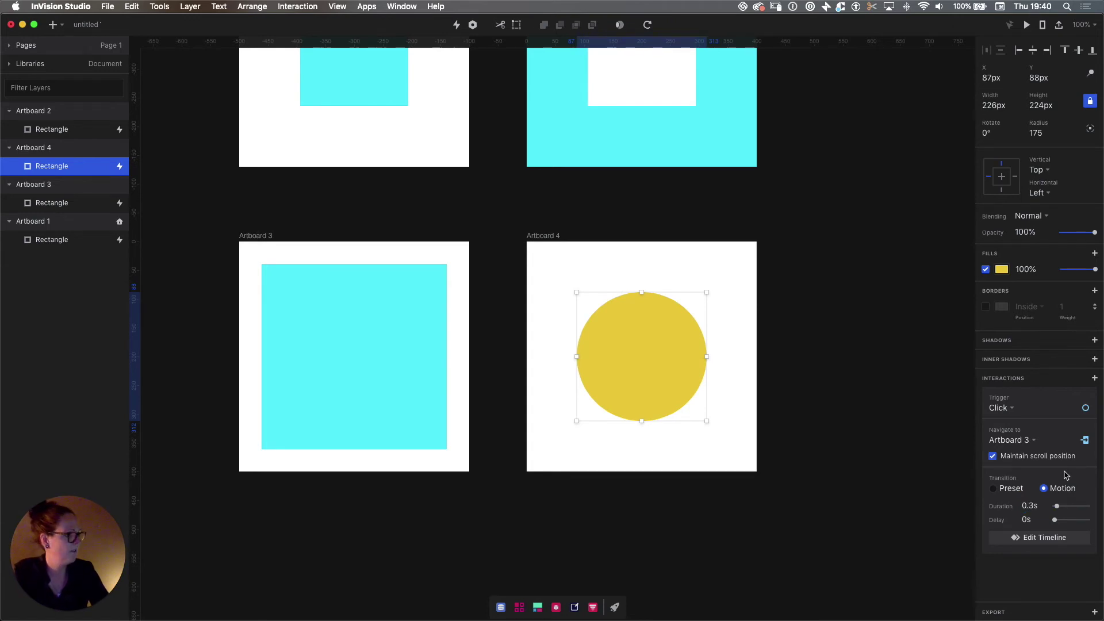
# Step: Preview from Artboard 3 again to check the 0.3 s transition, close the preview and clear the selection
pyautogui.click(257, 235)
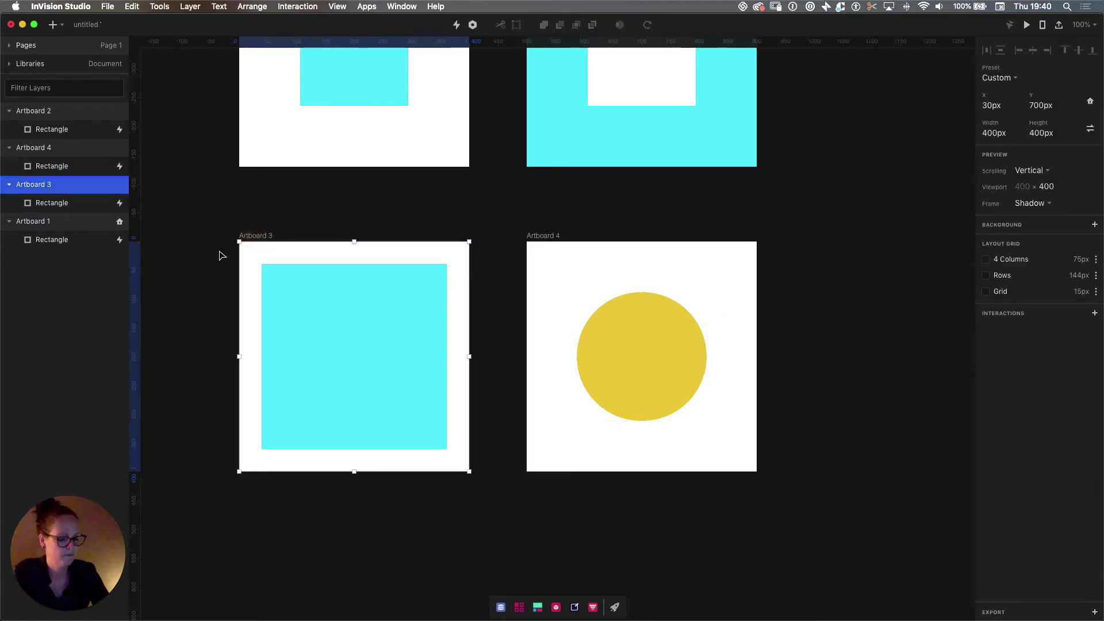
pyautogui.press('super+p')
pyautogui.click(582, 298)
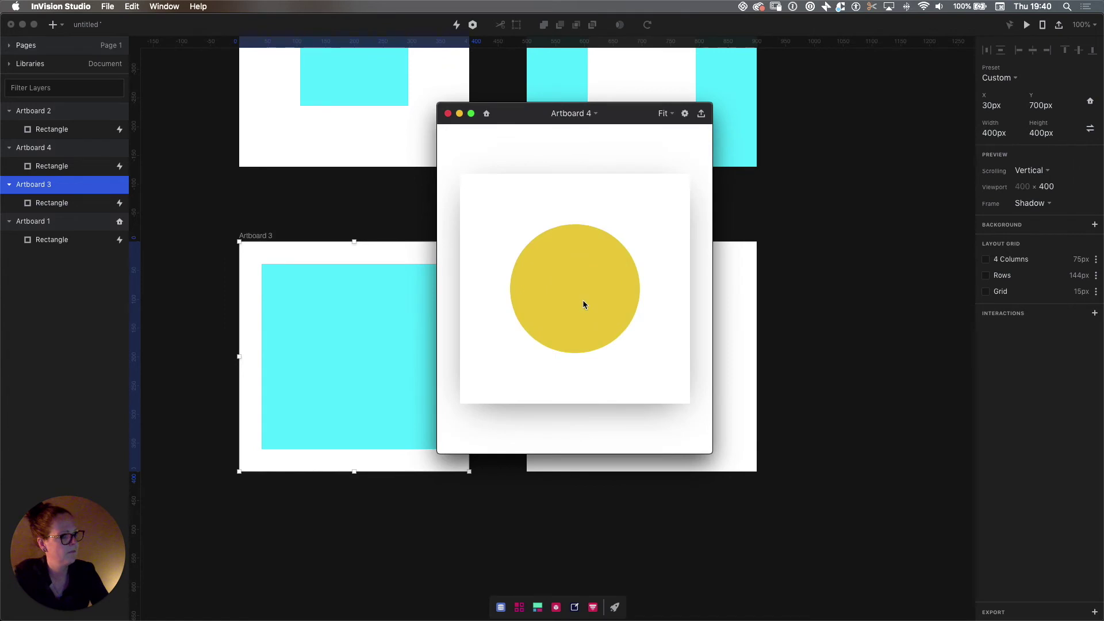
pyautogui.click(448, 114)
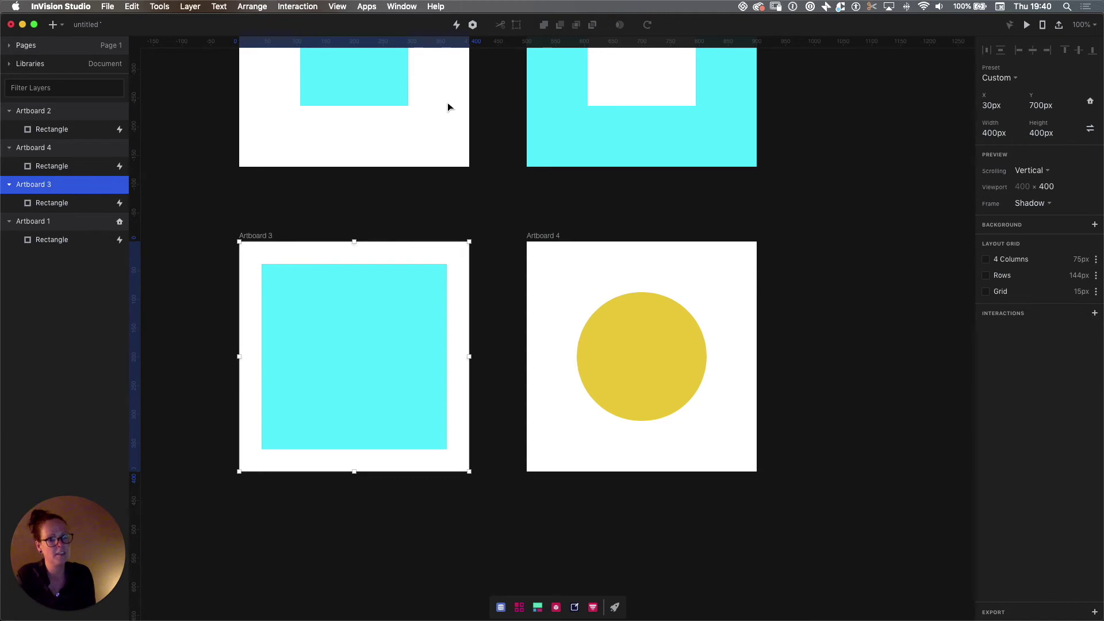
pyautogui.click(494, 380)
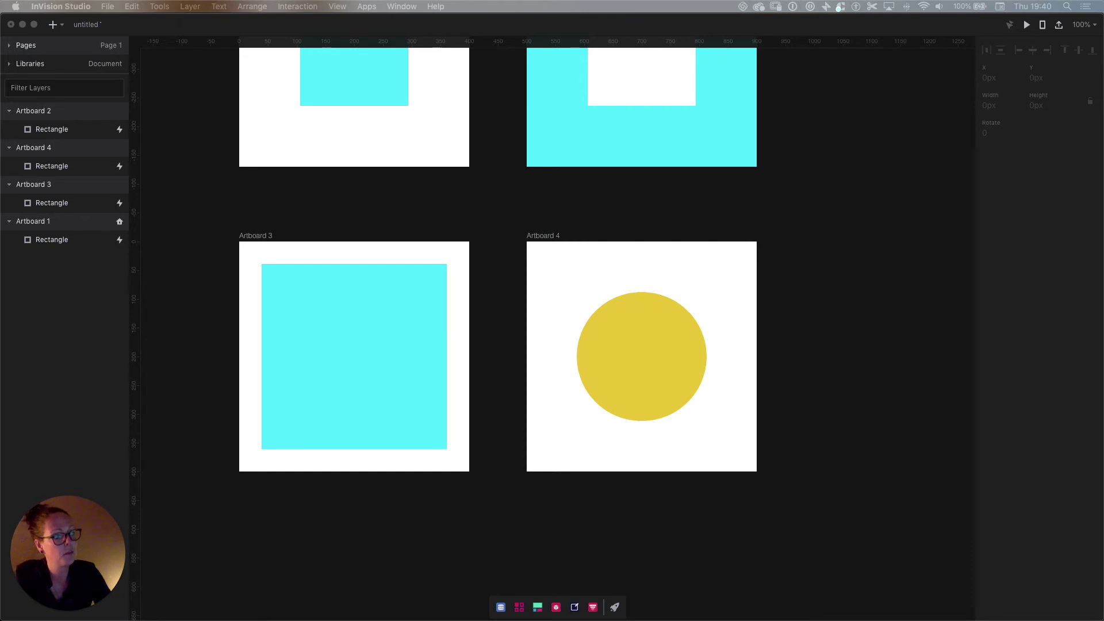
# Step: Duplicate Artboard 3 straight below the existing artboards, placing the copy at X 30 px, Y 1390 px
pyautogui.click(331, 341)
pyautogui.click(332, 336)
pyautogui.press('super+minus')
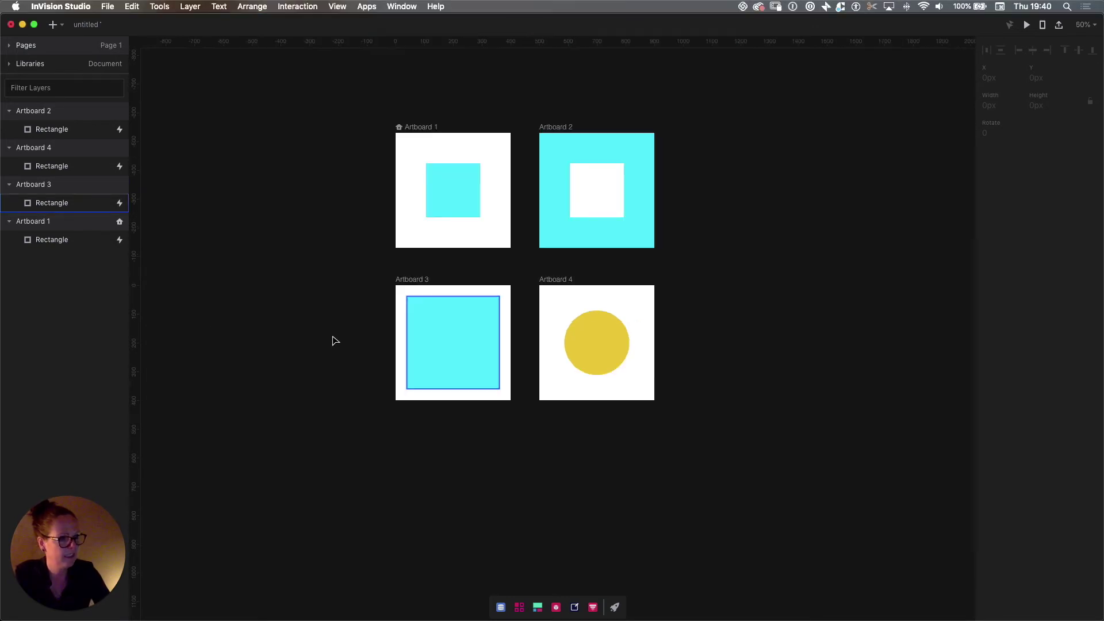
pyautogui.click(404, 282)
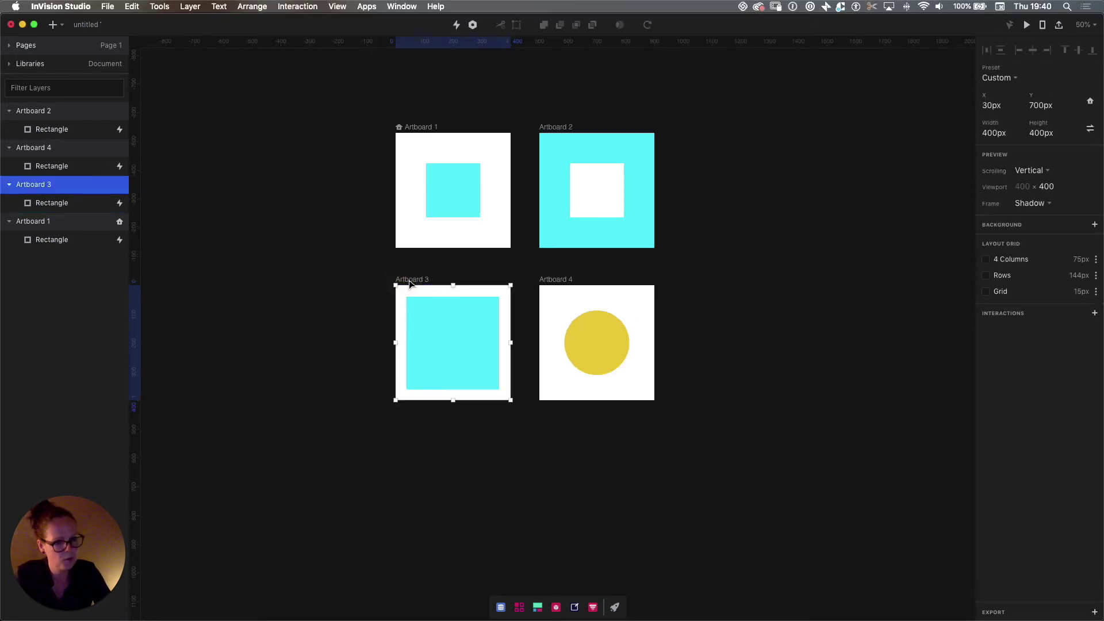
pyautogui.moveTo(408, 282); pyautogui.dragTo(404, 476)
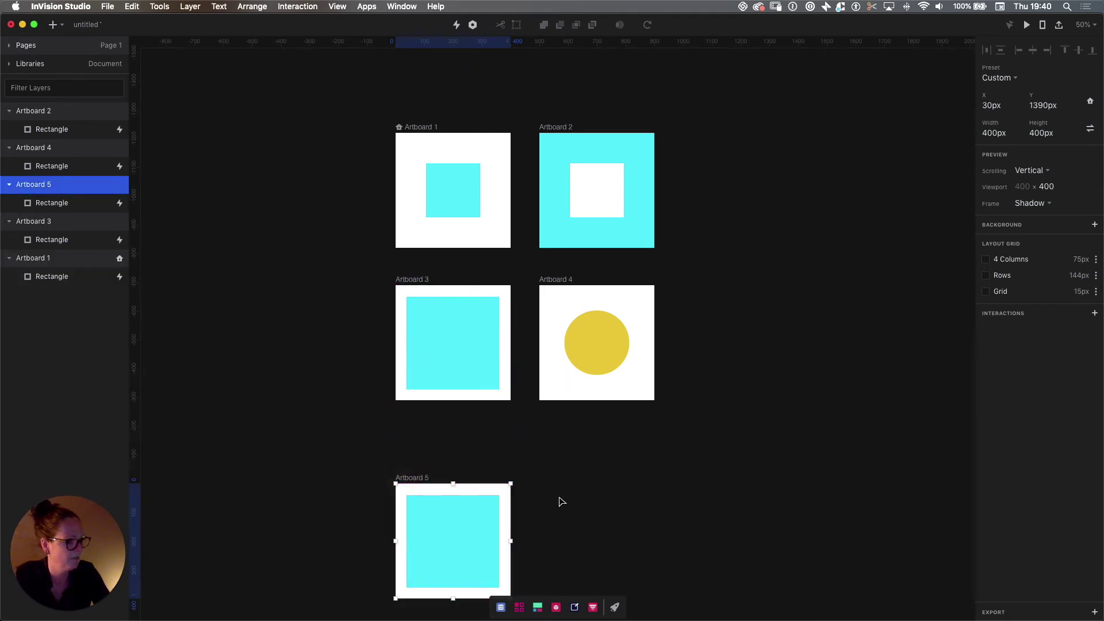
# Step: Shrink the cyan square on Artboard 5 proportionally about its center to roughly half its size, and select the artboard
pyautogui.moveTo(569, 501); pyautogui.dragTo(564, 388)
pyautogui.press('super+equal')
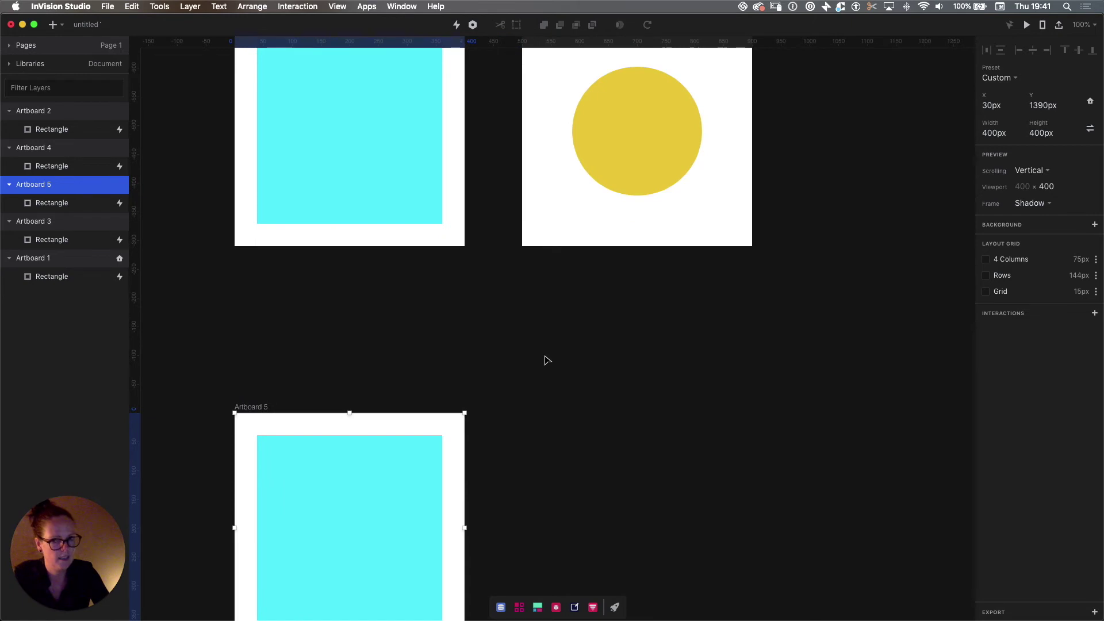
pyautogui.moveTo(510, 476); pyautogui.dragTo(525, 276)
pyautogui.moveTo(560, 312); pyautogui.dragTo(555, 277)
pyautogui.click(375, 279)
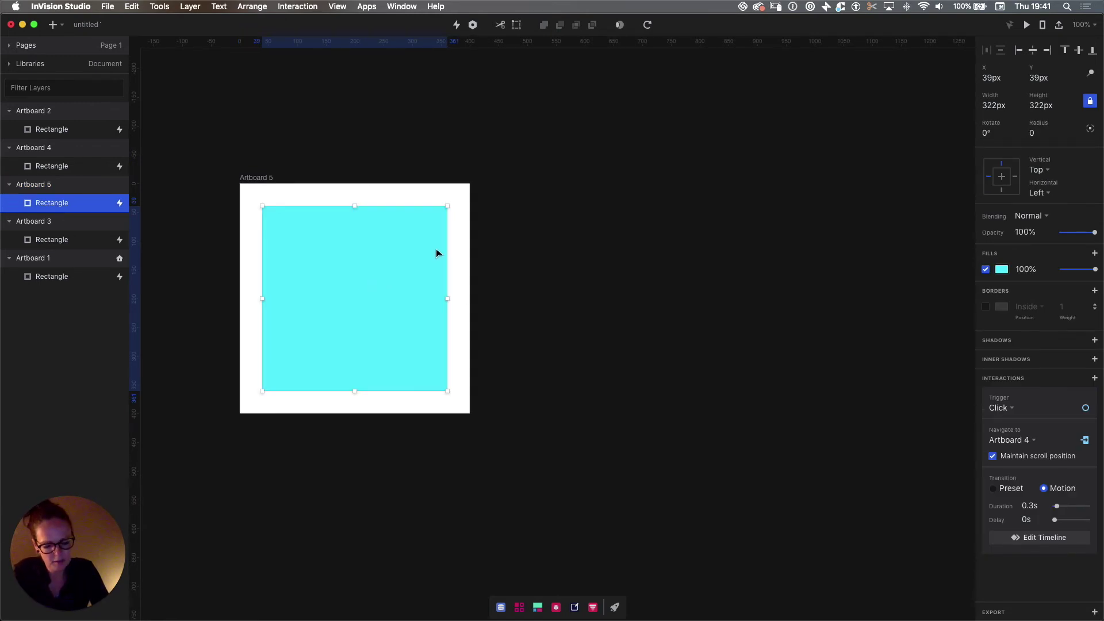
pyautogui.moveTo(448, 207); pyautogui.dragTo(406, 250)
pyautogui.click(563, 319)
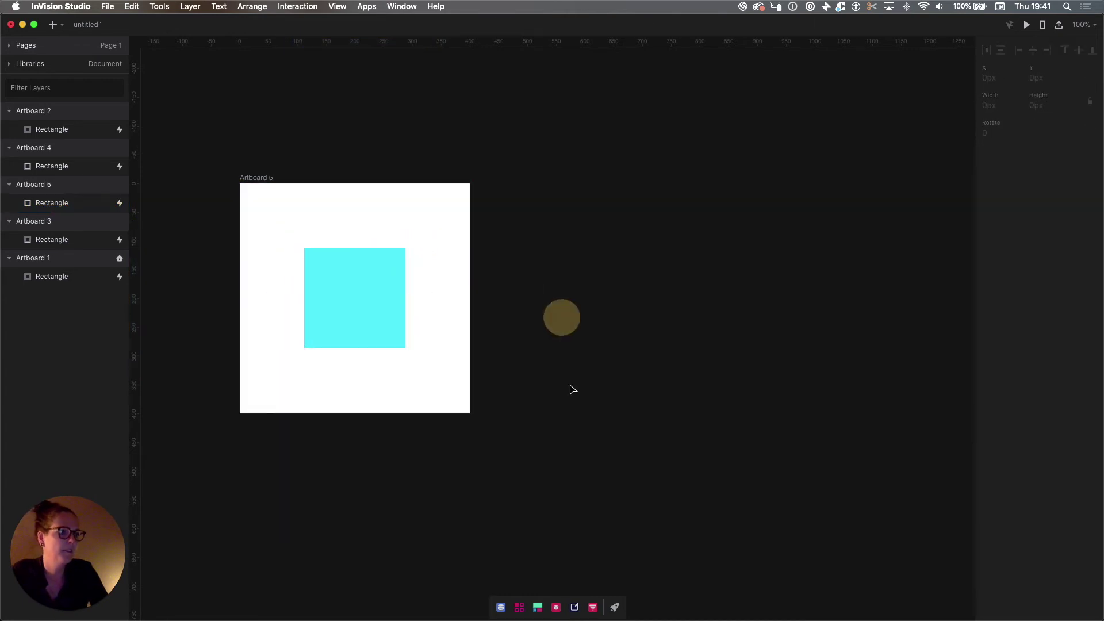
pyautogui.click(251, 179)
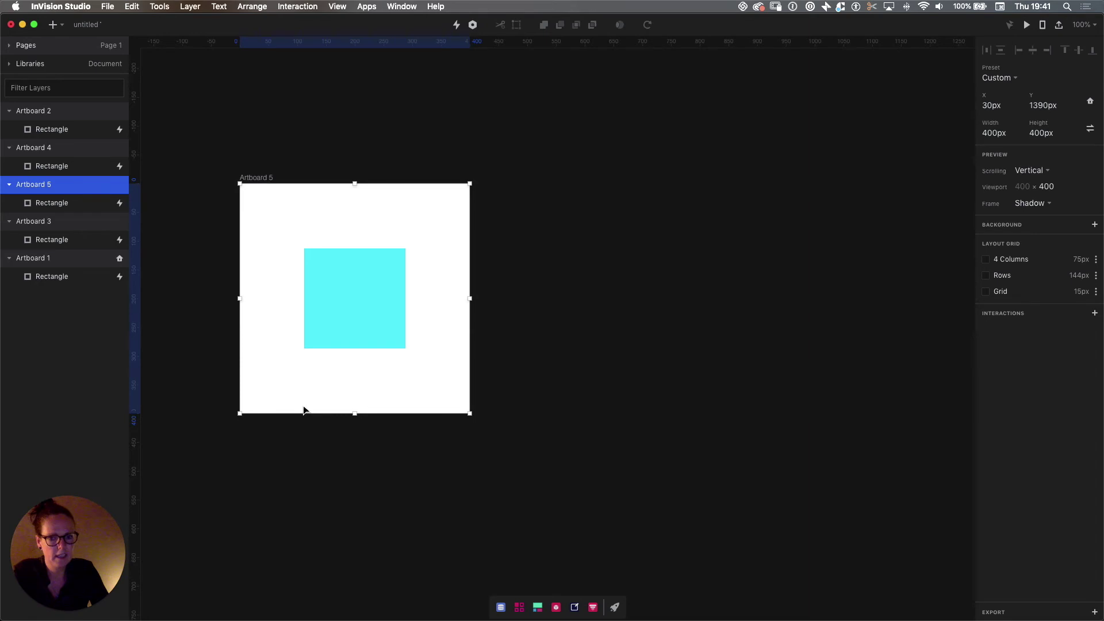
# Step: Duplicate Artboard 5 beside itself and enlarge the copy's cyan square proportionally about its center to about 286 × 284 px
pyautogui.press('super+d')
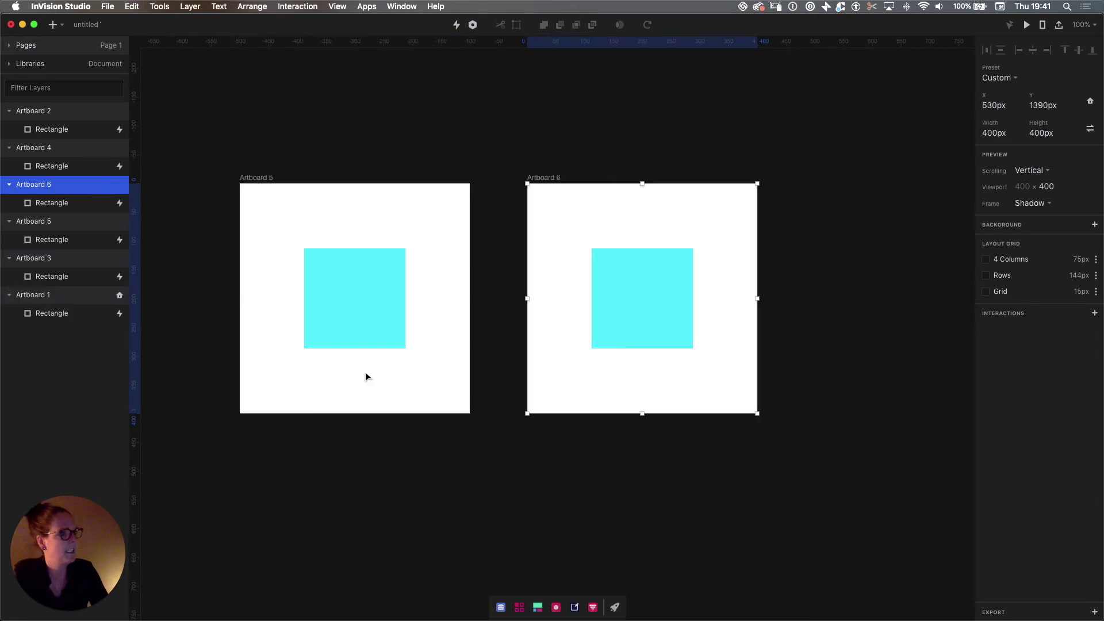
pyautogui.click(660, 306)
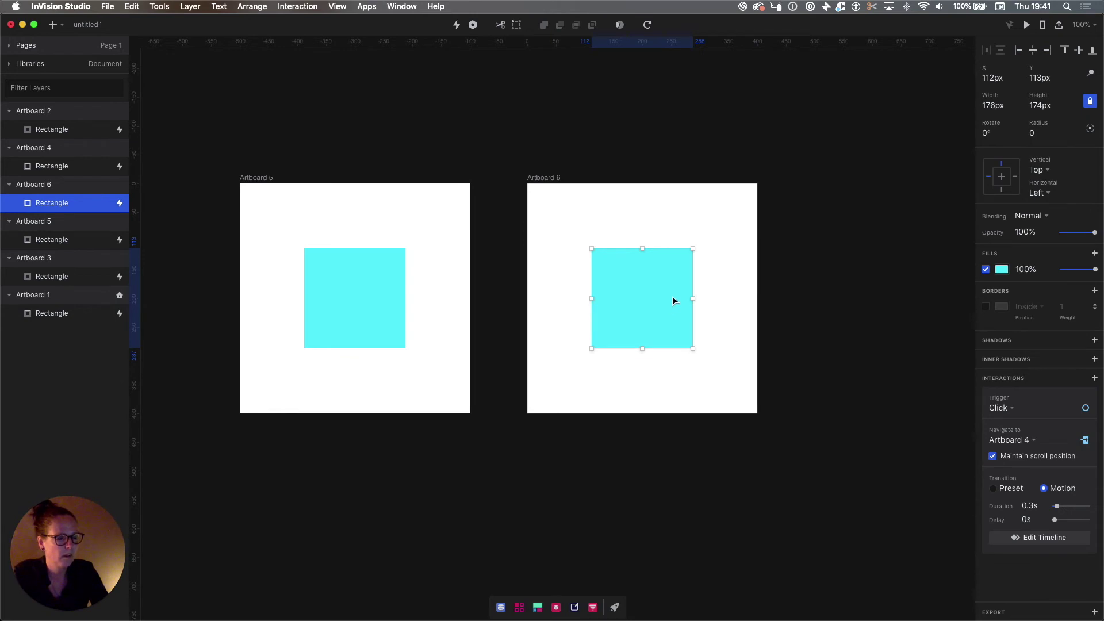
pyautogui.moveTo(693, 248); pyautogui.dragTo(725, 217)
# Step: Change the fill of the enlarged square on Artboard 6 to the yellow global color F3CA3E and clear the selection
pyautogui.click(1002, 269)
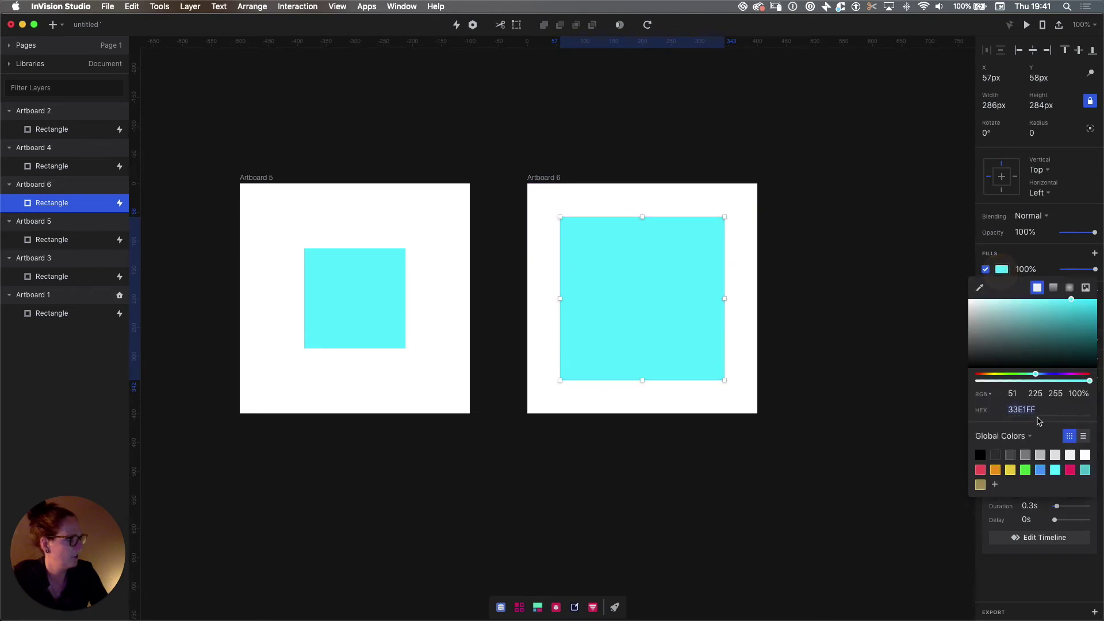
pyautogui.click(1009, 470)
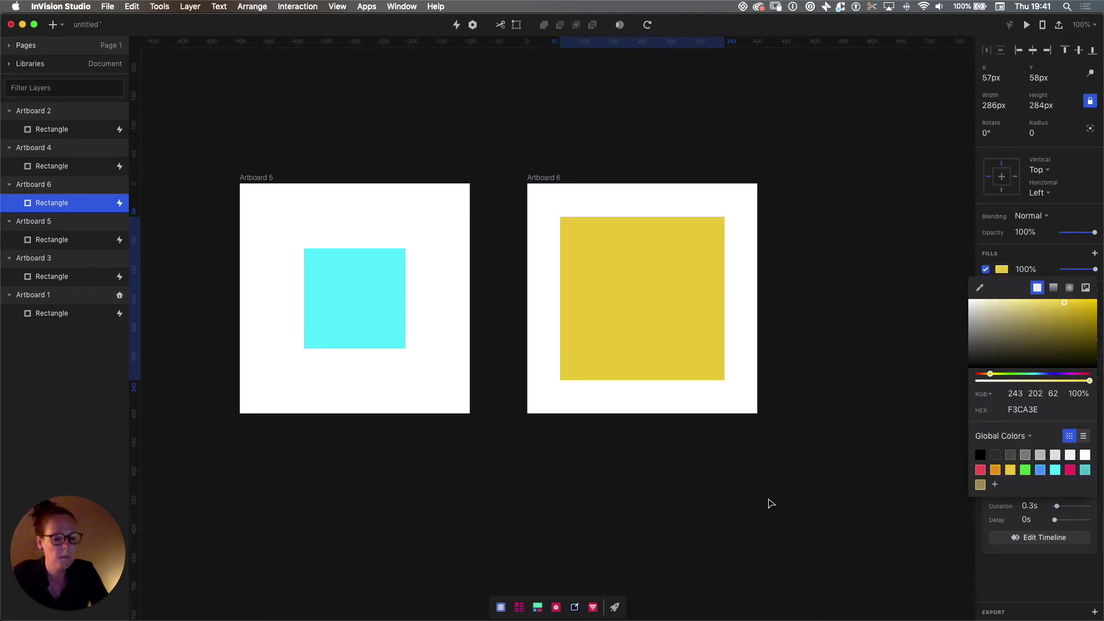
pyautogui.click(663, 454)
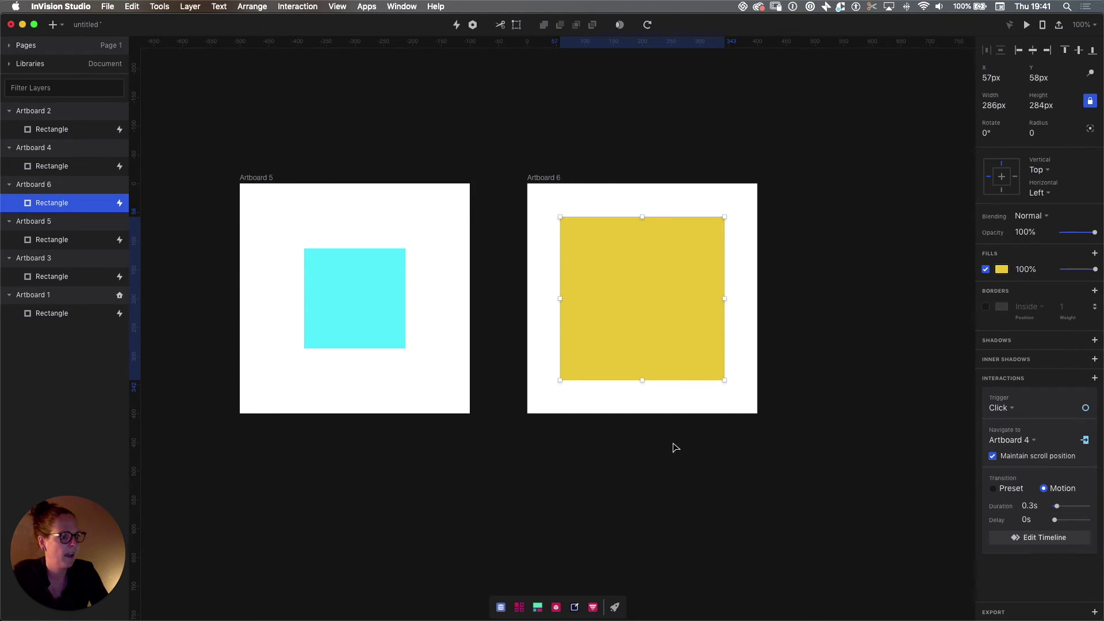
pyautogui.click(666, 397)
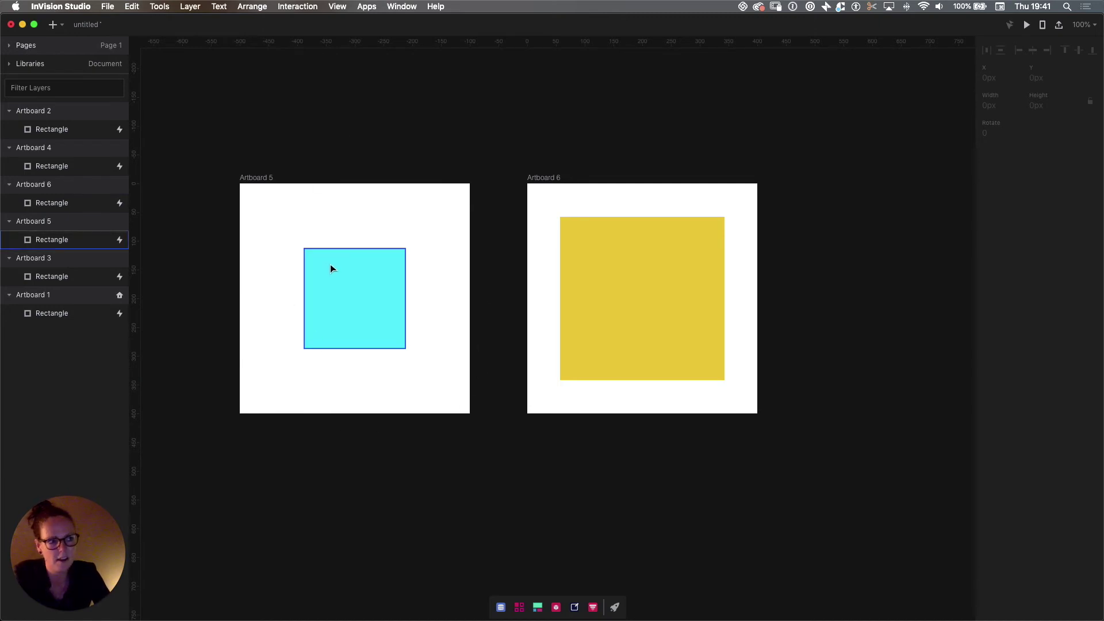
# Step: Rotate the yellow square on Artboard 6 to exactly 180°
pyautogui.click(379, 295)
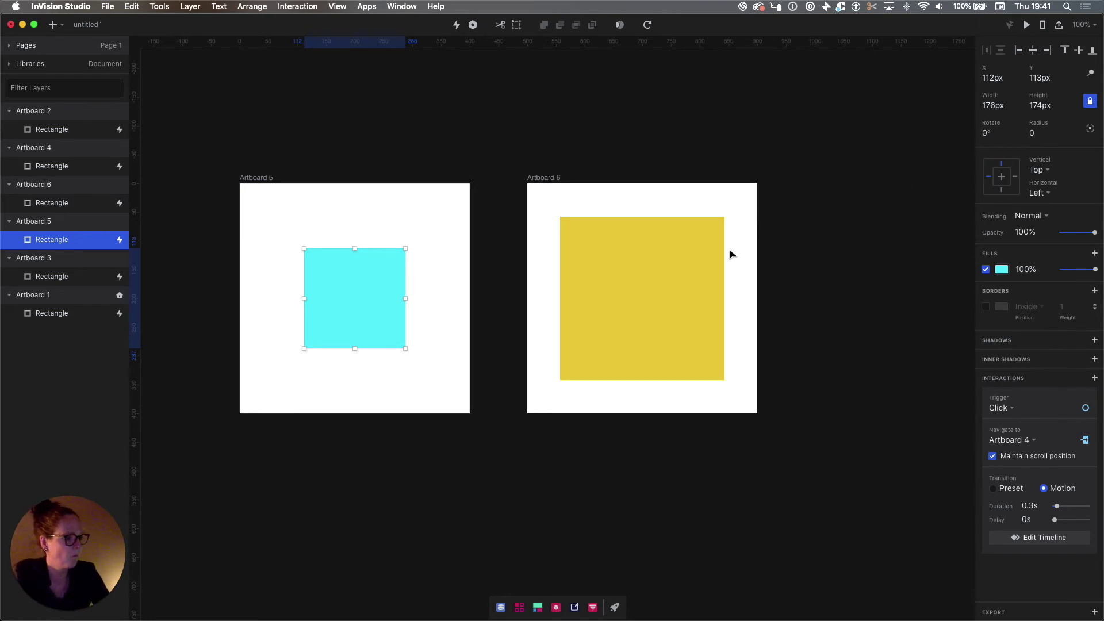
pyautogui.click(629, 288)
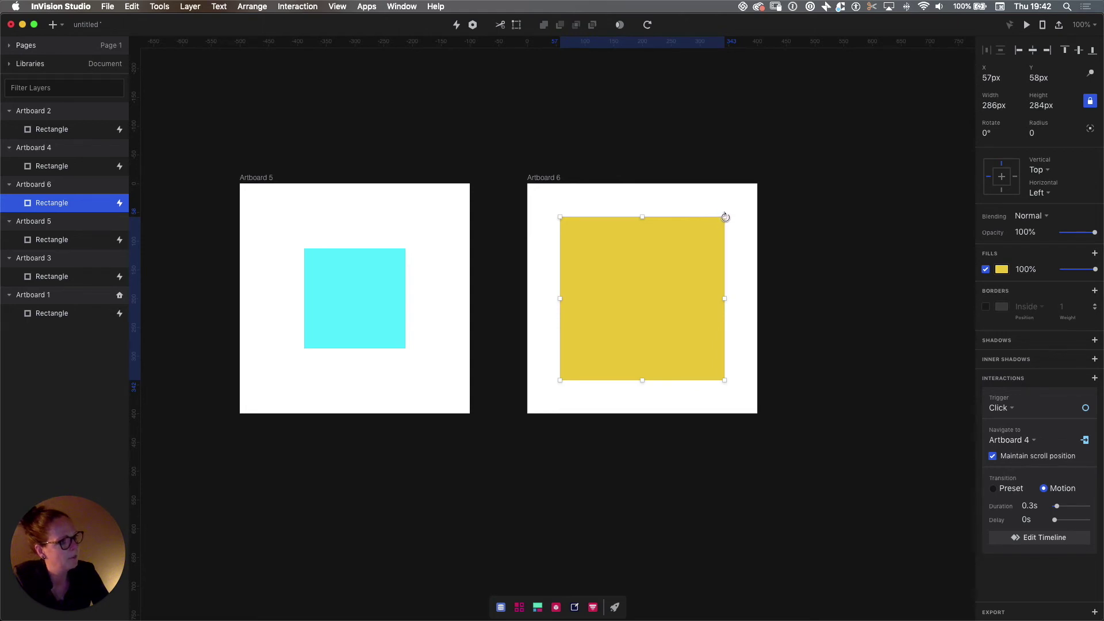
pyautogui.moveTo(725, 217); pyautogui.dragTo(592, 368)
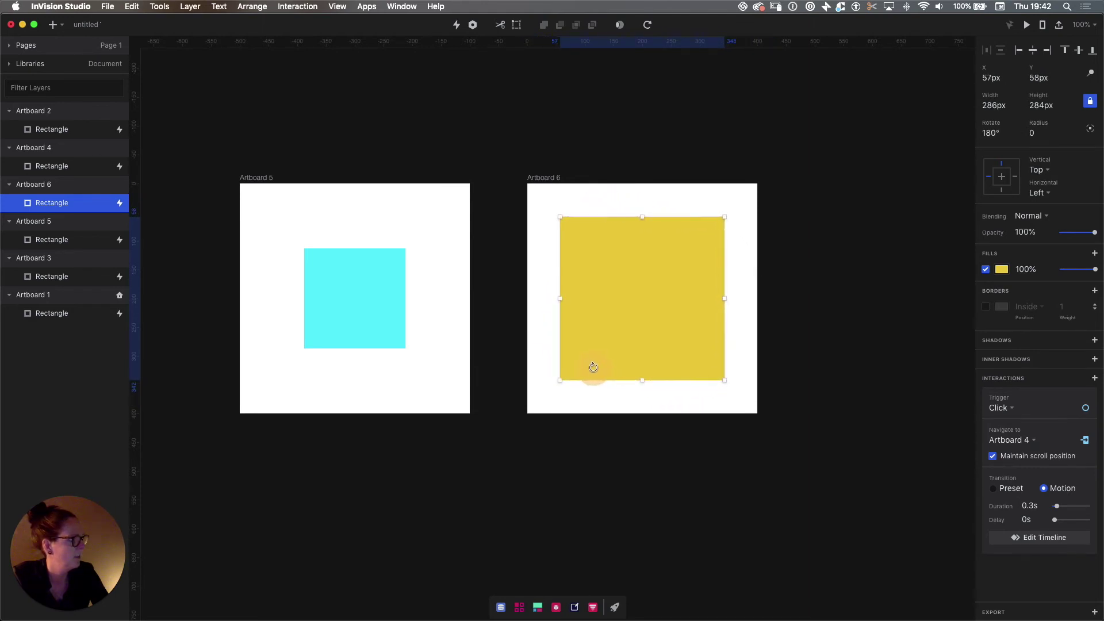
pyautogui.click(994, 136)
pyautogui.press('BackSpace')
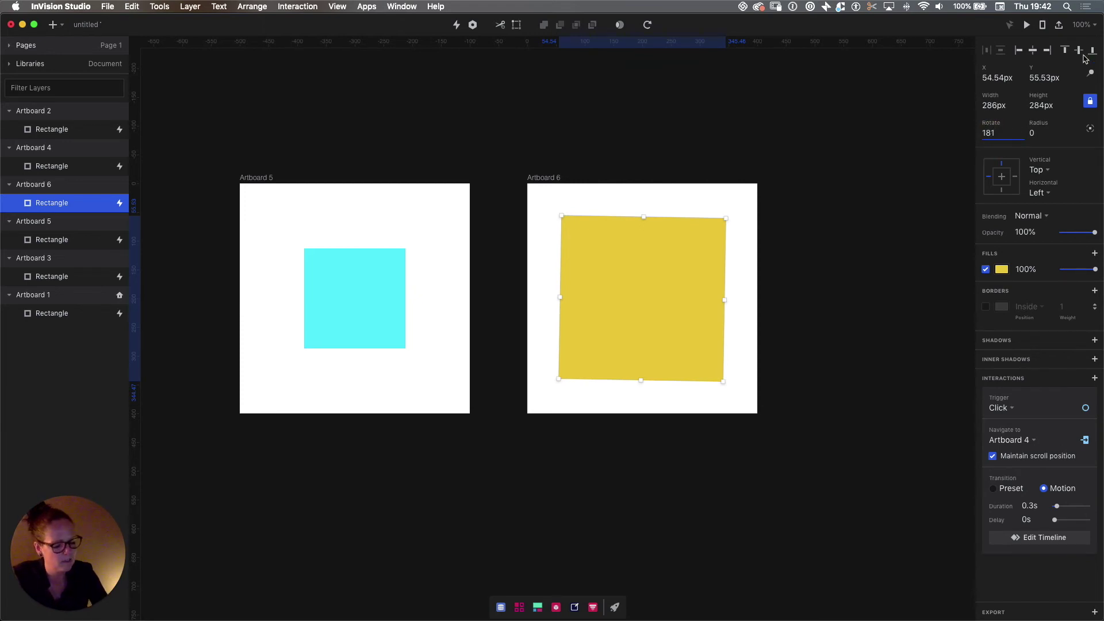
pyautogui.write('0')
pyautogui.press('Return')
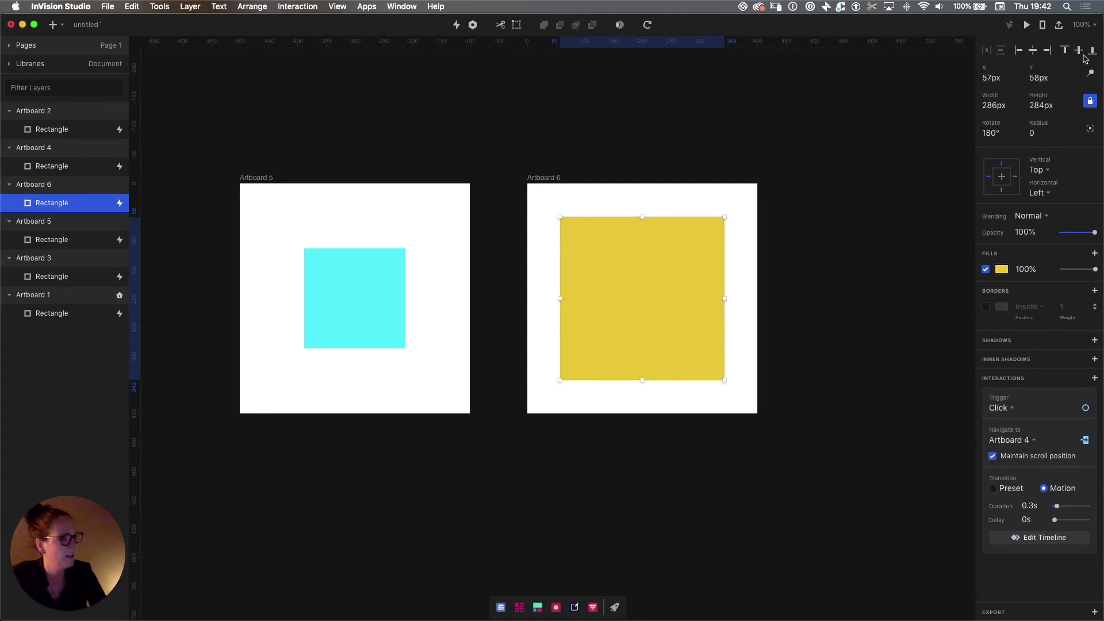
pyautogui.click(450, 136)
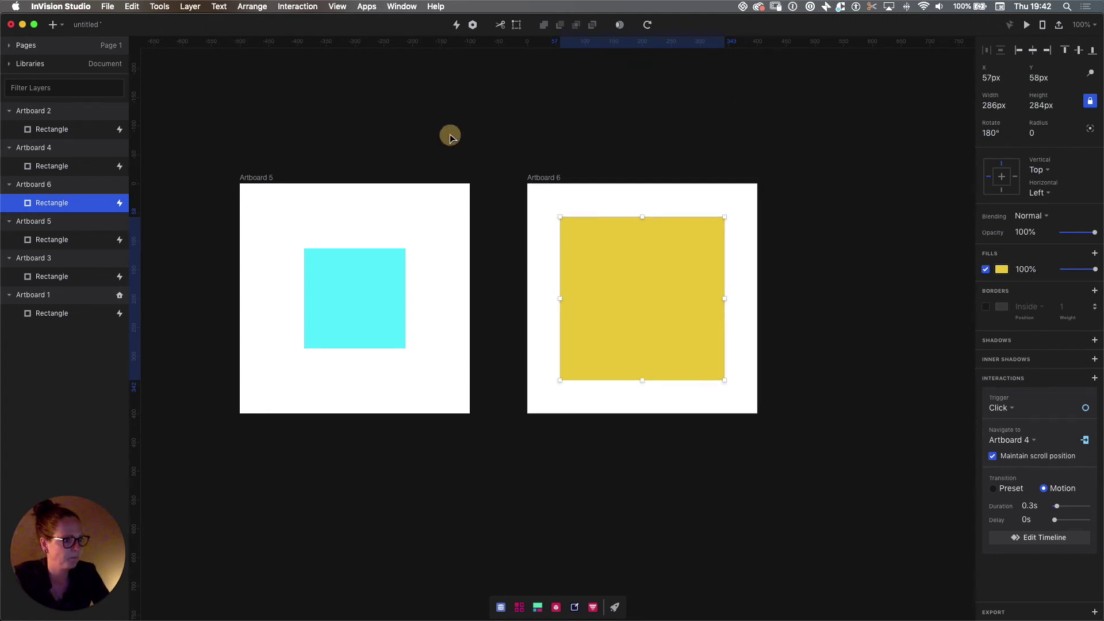
# Step: Link the cyan square on Artboard 5 to Artboard 6 with a click trigger and a 0.3 s motion transition
pyautogui.click(358, 329)
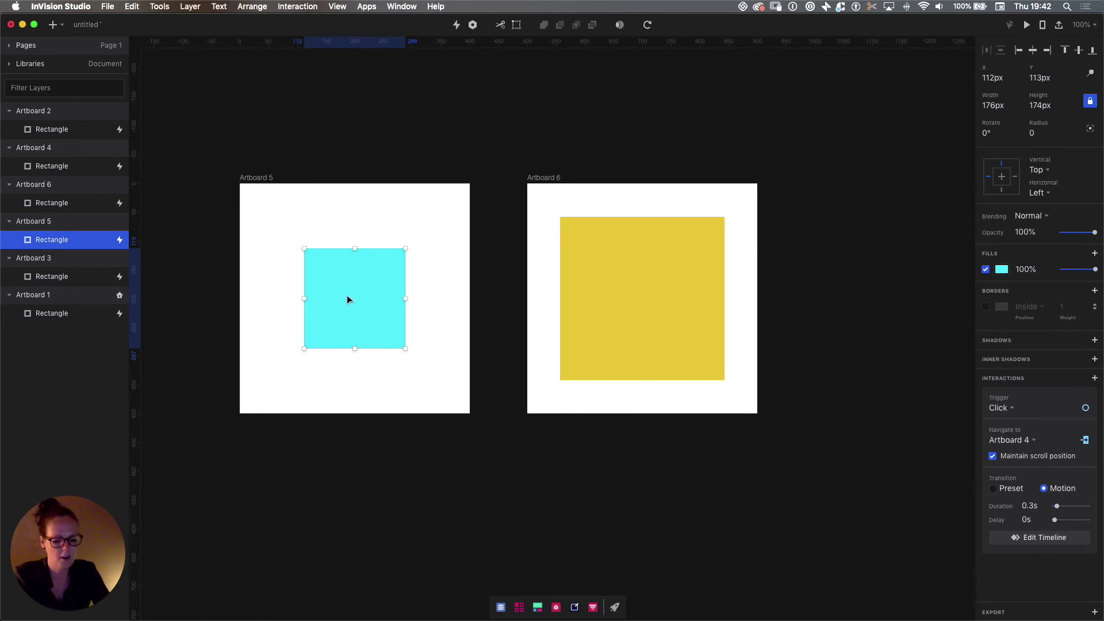
pyautogui.press('c')
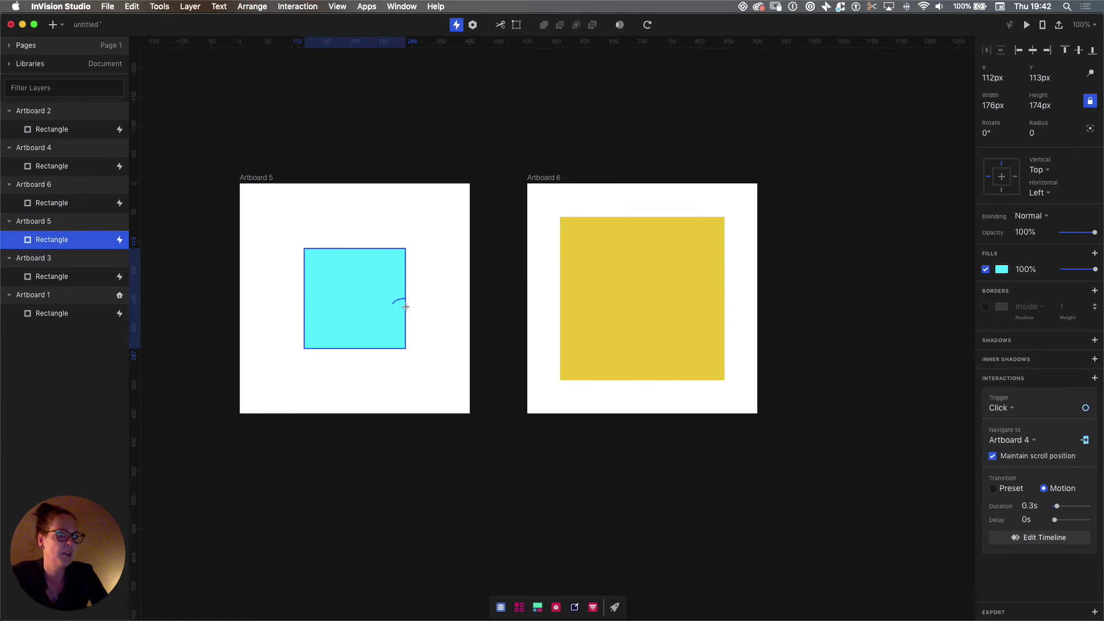
pyautogui.click(650, 285)
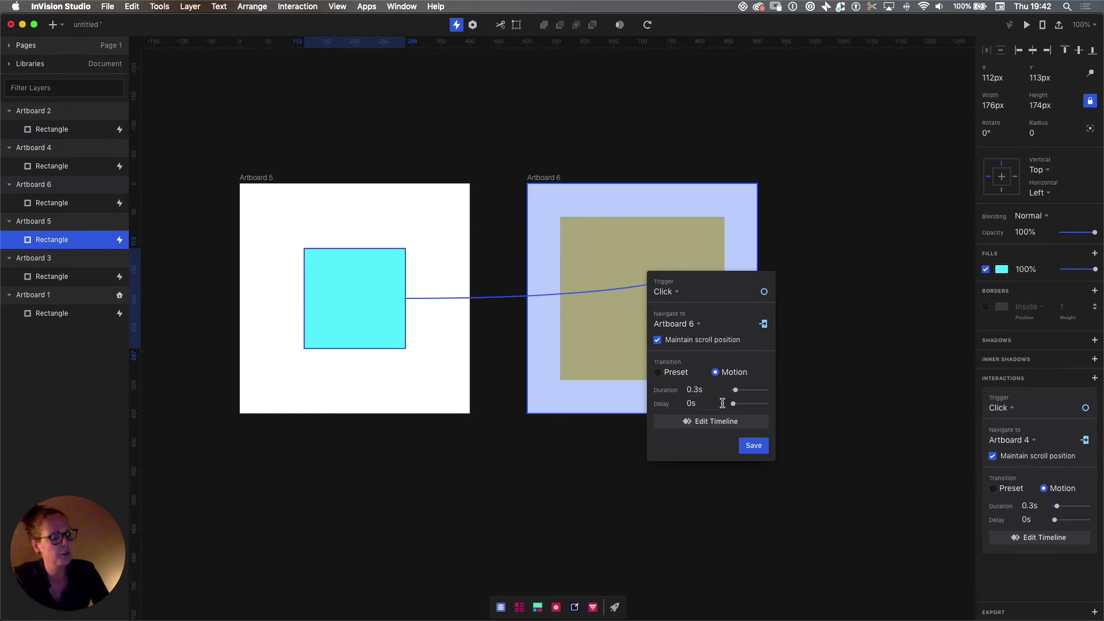
pyautogui.click(753, 446)
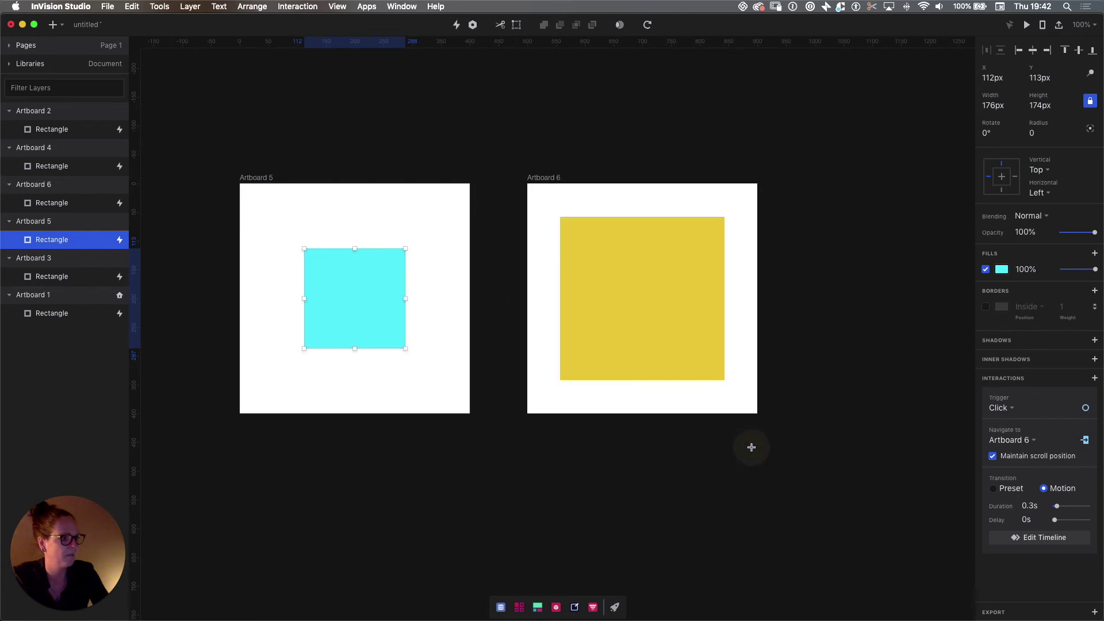
# Step: Link the yellow square on Artboard 6 back to Artboard 5 with a click trigger and a 0.3 s motion transition
pyautogui.click(612, 300)
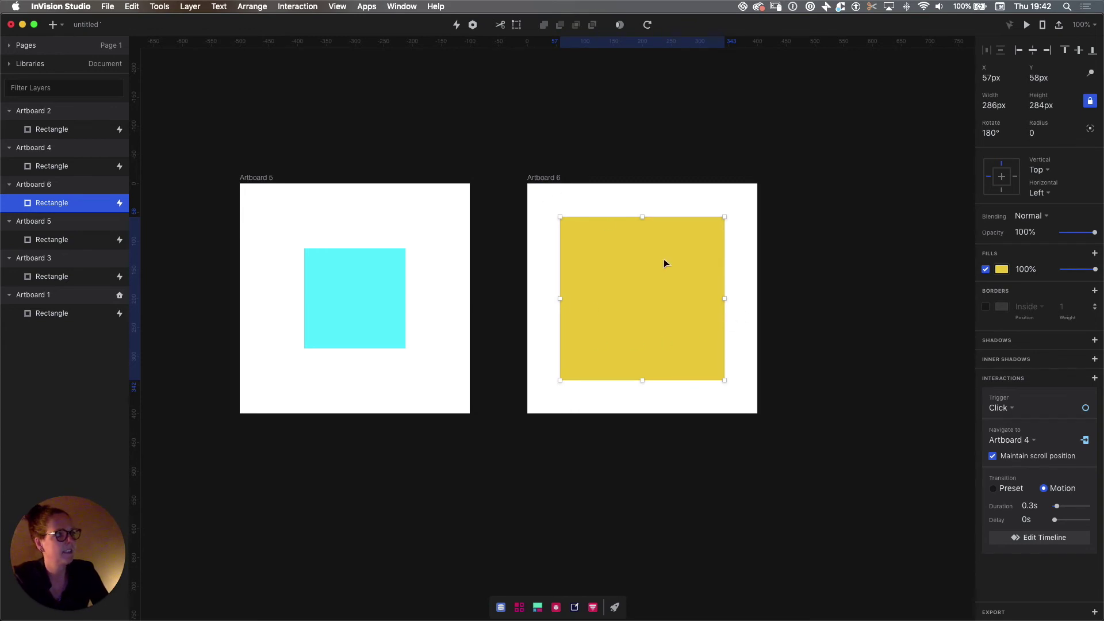
pyautogui.press('c')
pyautogui.moveTo(537, 284); pyautogui.dragTo(363, 296)
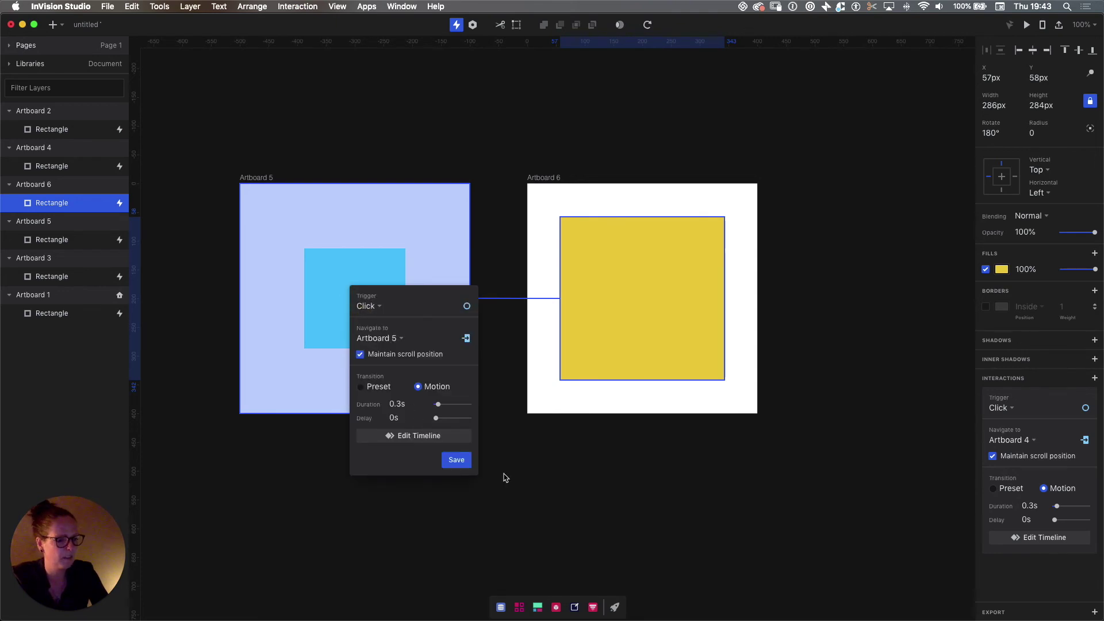
pyautogui.click(457, 460)
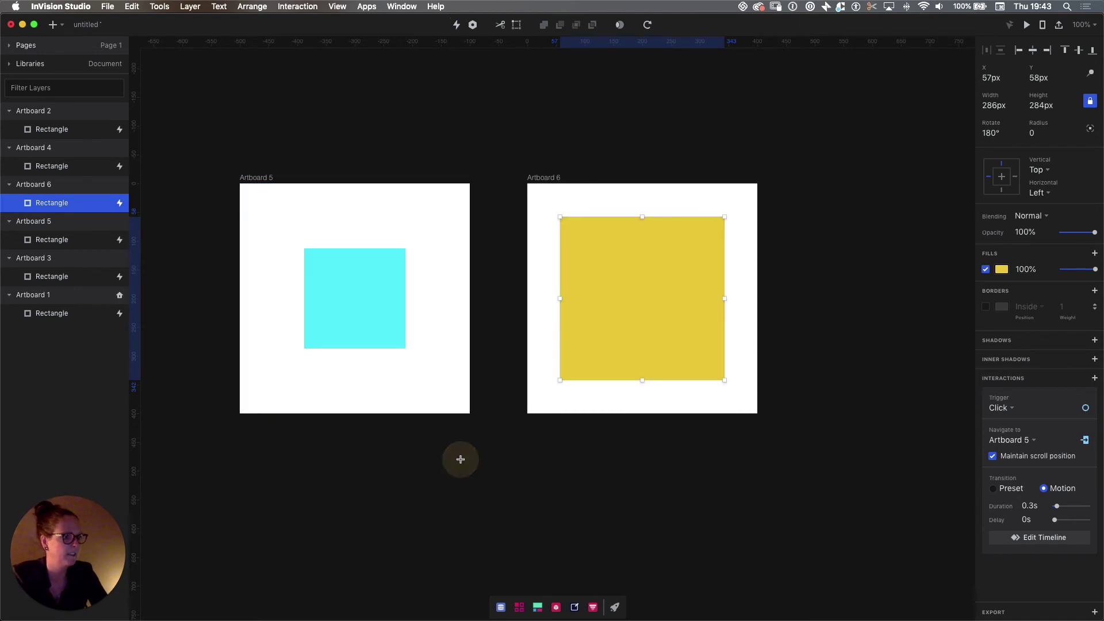
# Step: Preview from Artboard 5, trigger the rotating transition back and forth several times, and close the preview
pyautogui.click(242, 176)
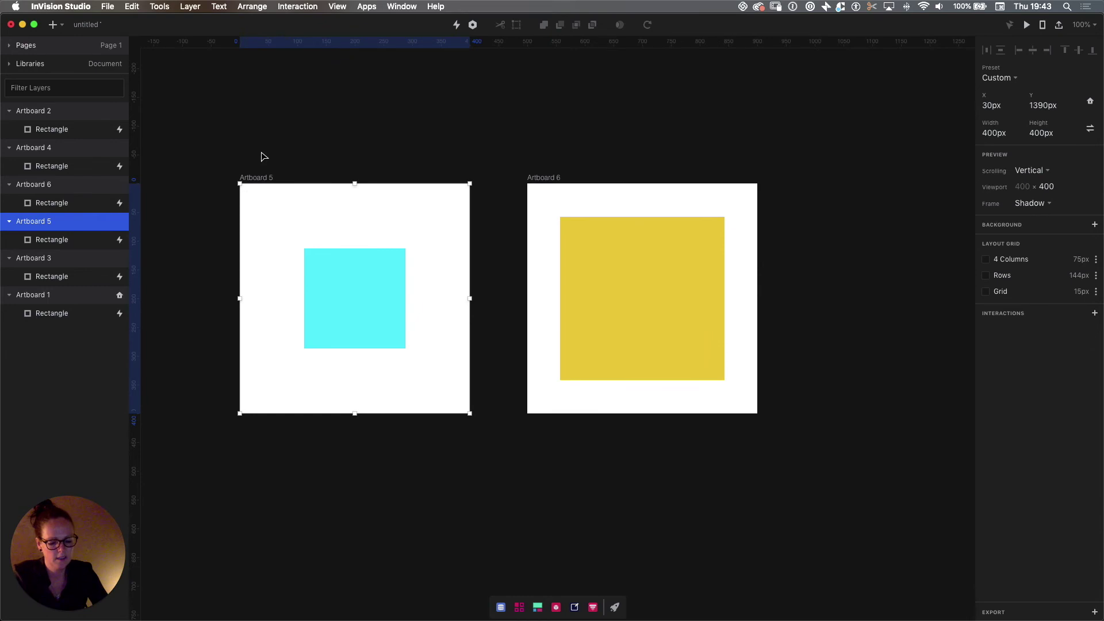
pyautogui.press('super+p')
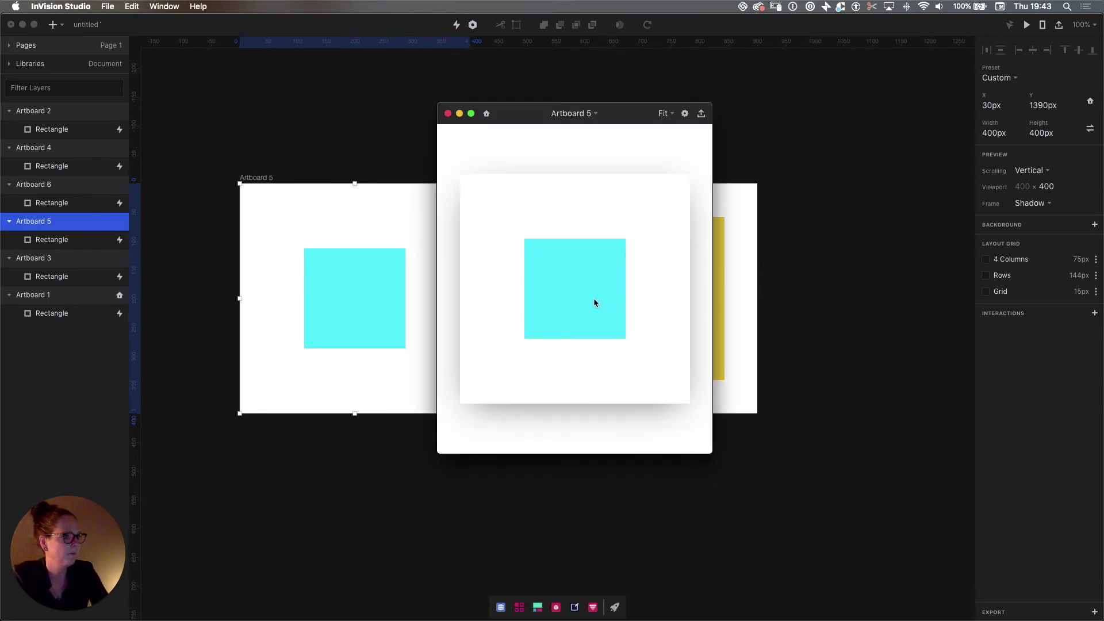
pyautogui.click(594, 299)
pyautogui.click(591, 308)
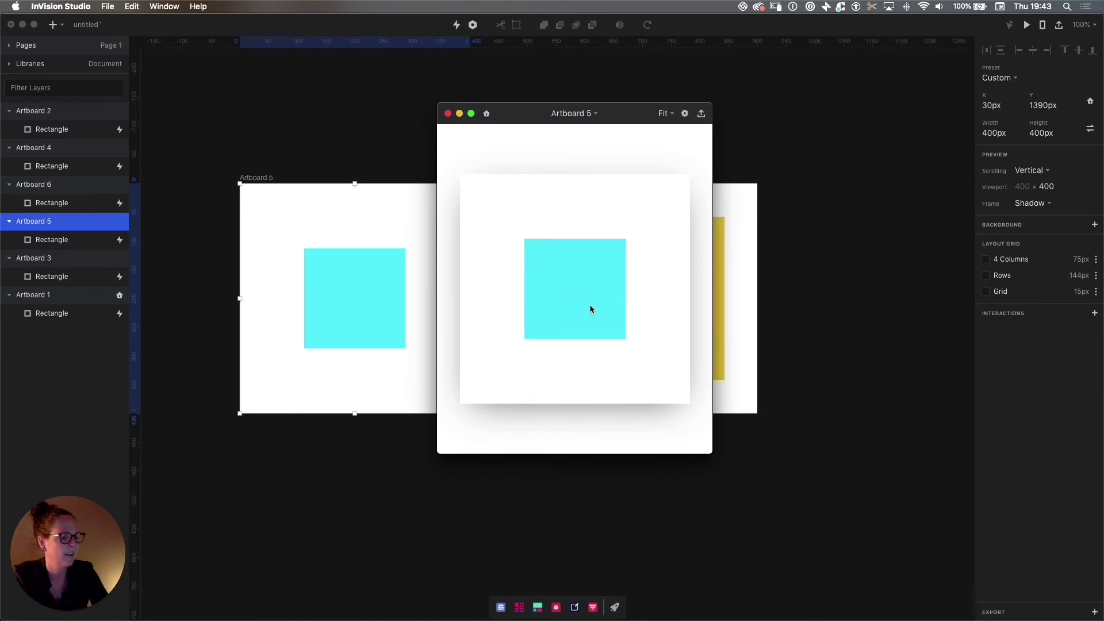
pyautogui.click(590, 304)
pyautogui.click(585, 293)
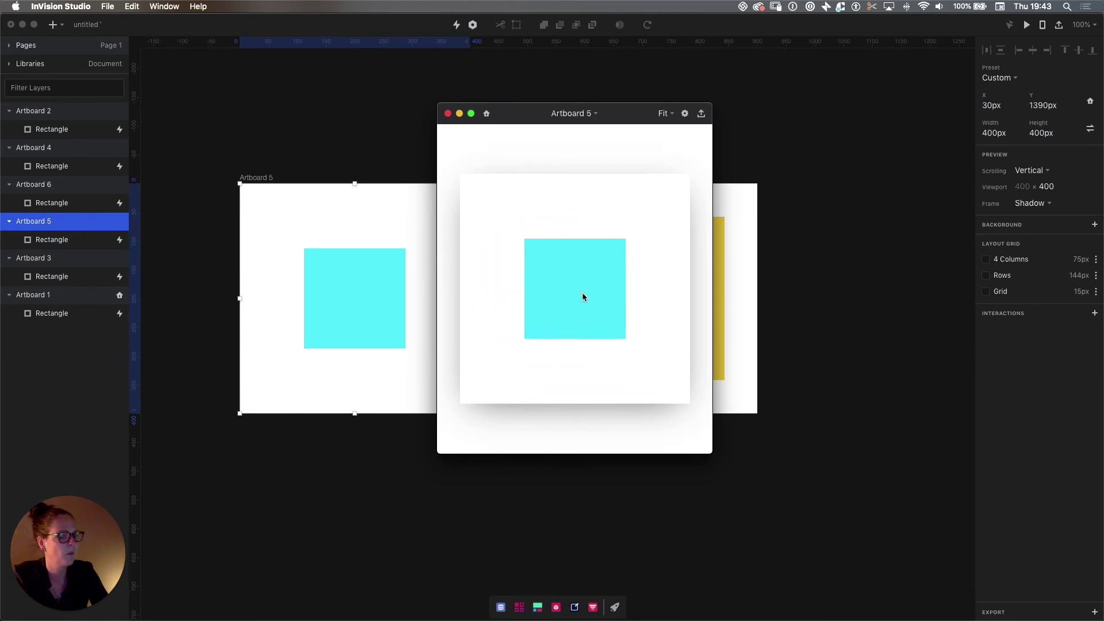
pyautogui.click(581, 297)
pyautogui.click(581, 295)
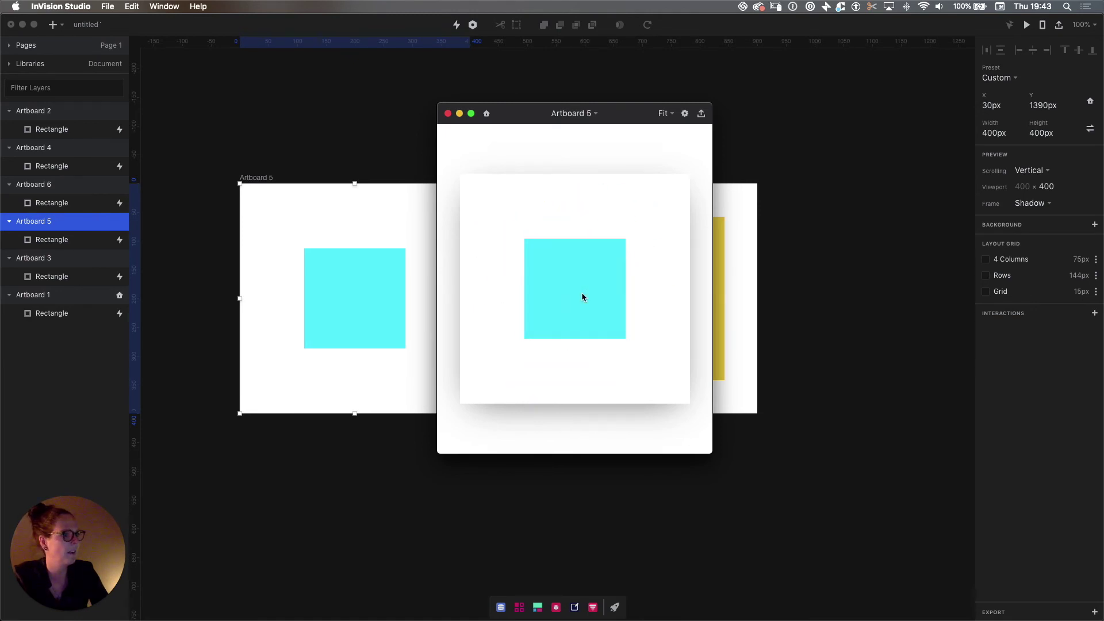
pyautogui.click(581, 296)
pyautogui.click(582, 294)
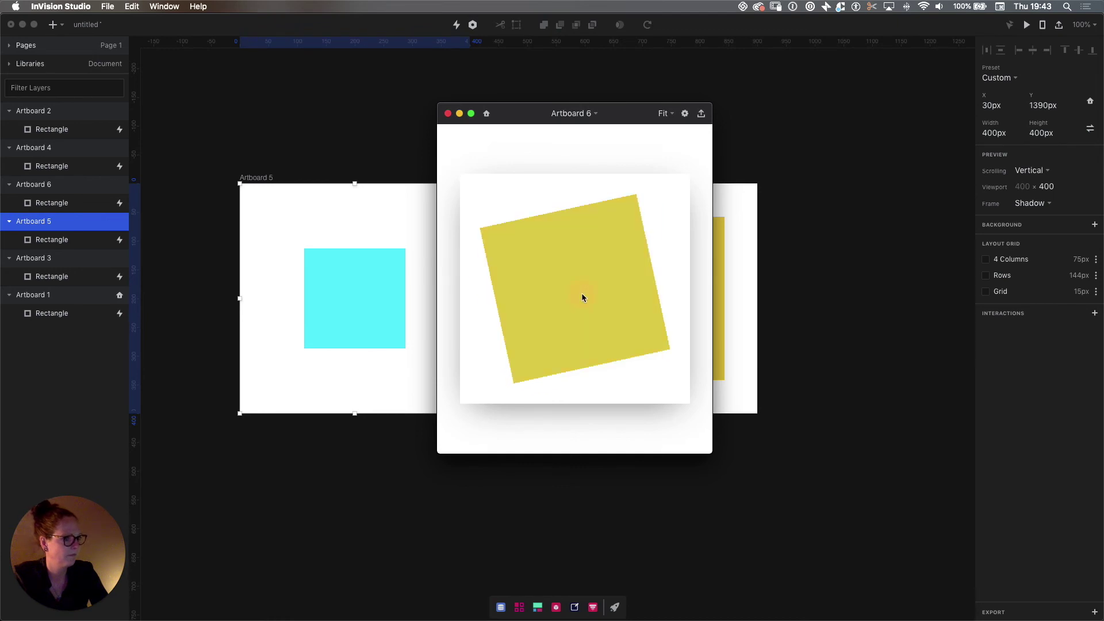
pyautogui.click(573, 276)
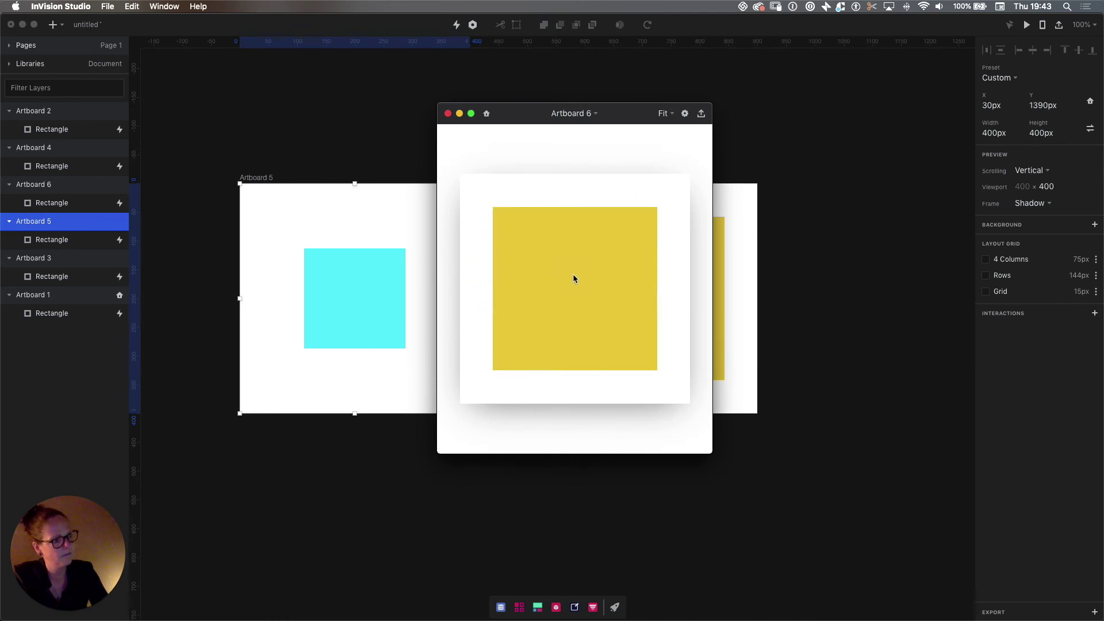
pyautogui.click(448, 114)
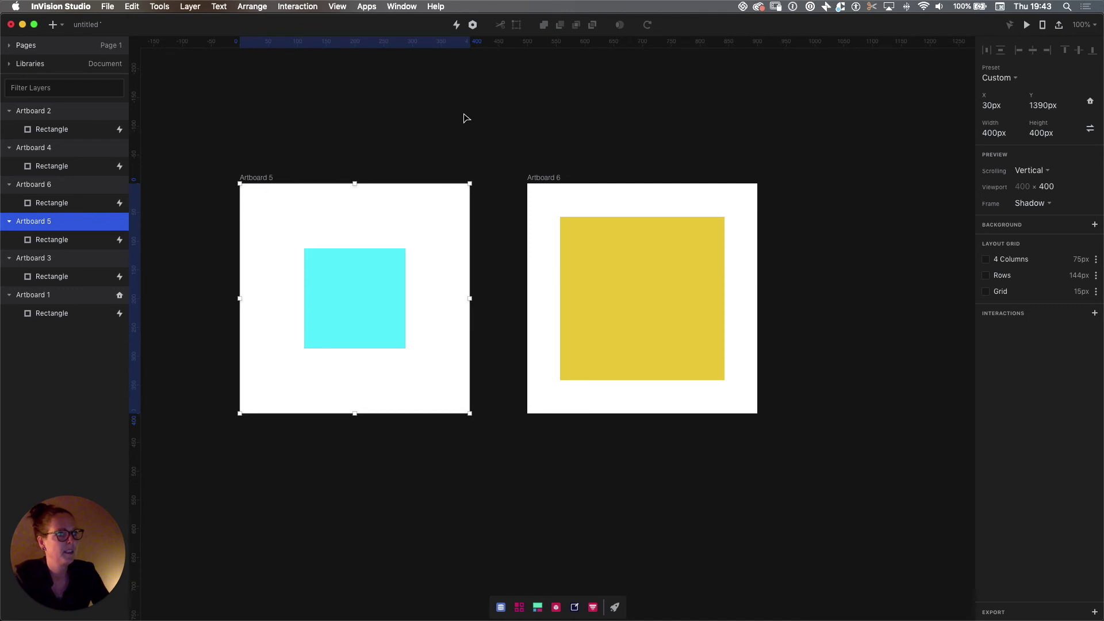
# Step: Save the document under the name basics
pyautogui.press('super+s')
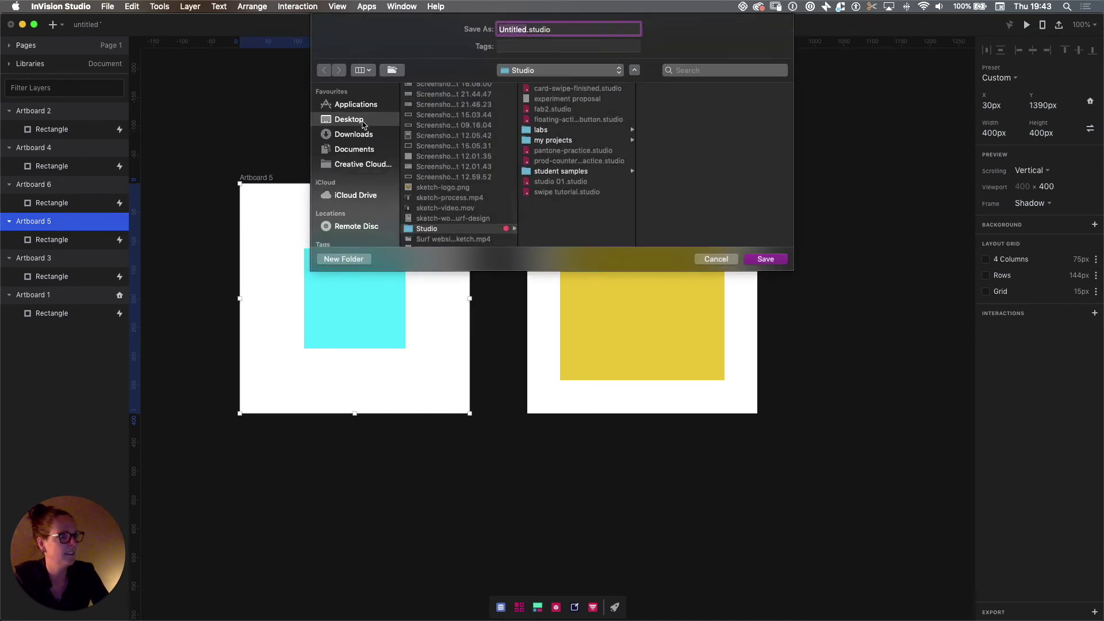
pyautogui.write('basics')
pyautogui.press('Return')
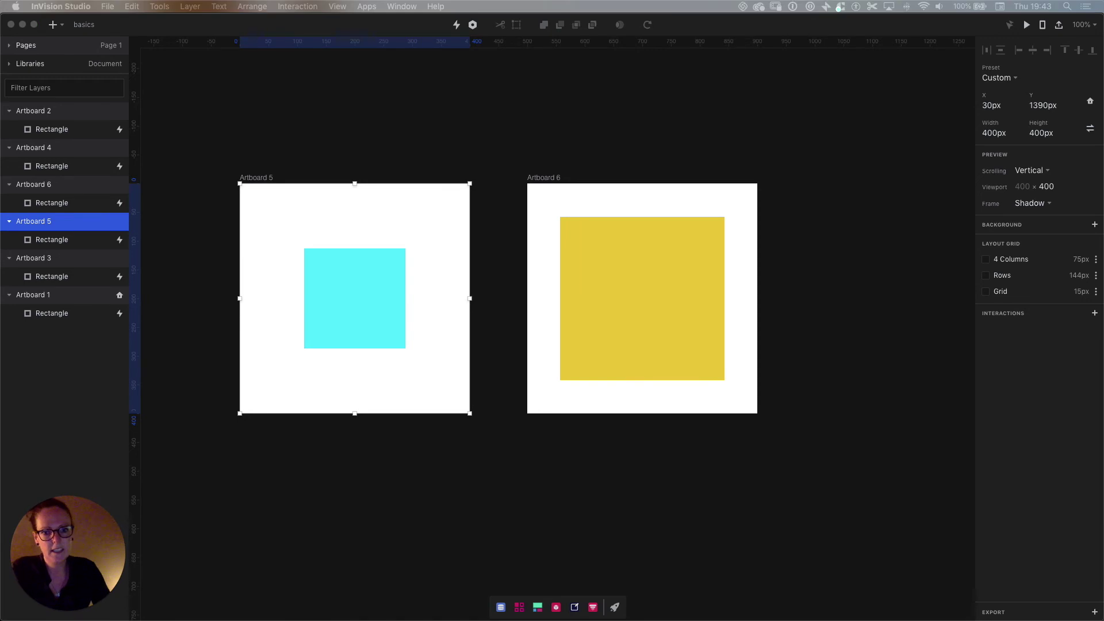
# Step: Duplicate Artboard 5 straight below the existing artboards, placing the copy at X 30 px, Y 2510 px
pyautogui.moveTo(382, 483); pyautogui.dragTo(394, 370)
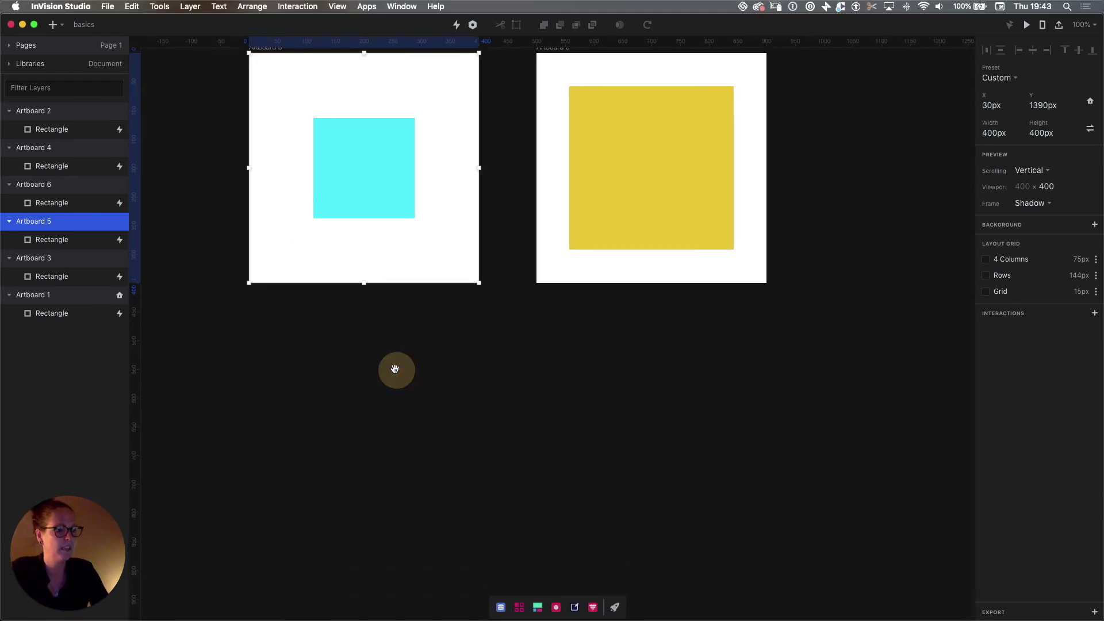
pyautogui.press('super+minus')
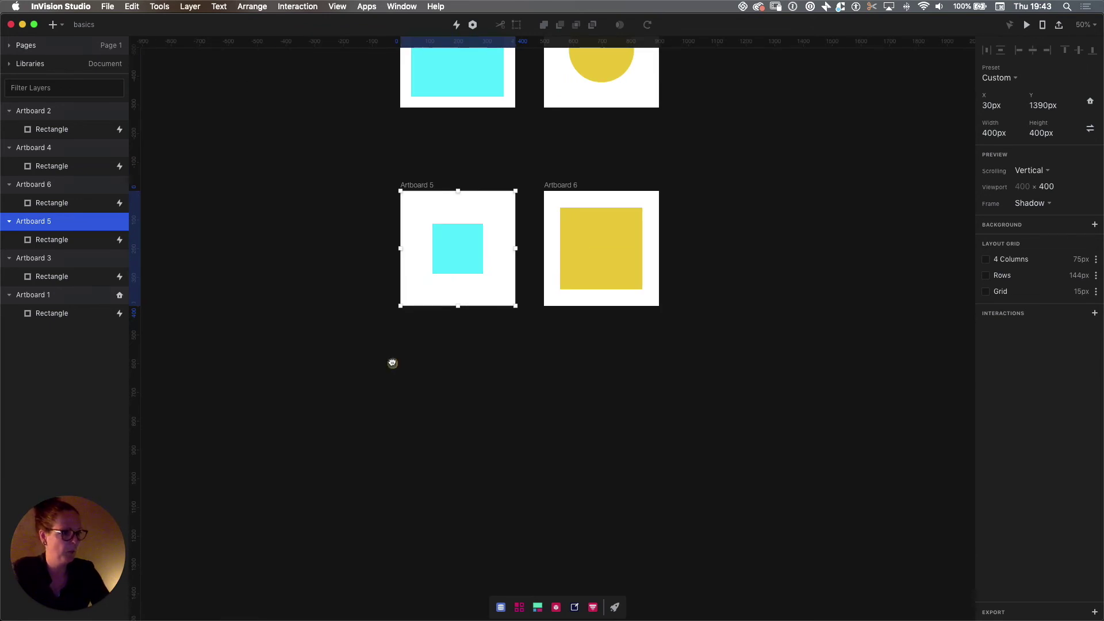
pyautogui.moveTo(394, 369); pyautogui.dragTo(345, 320)
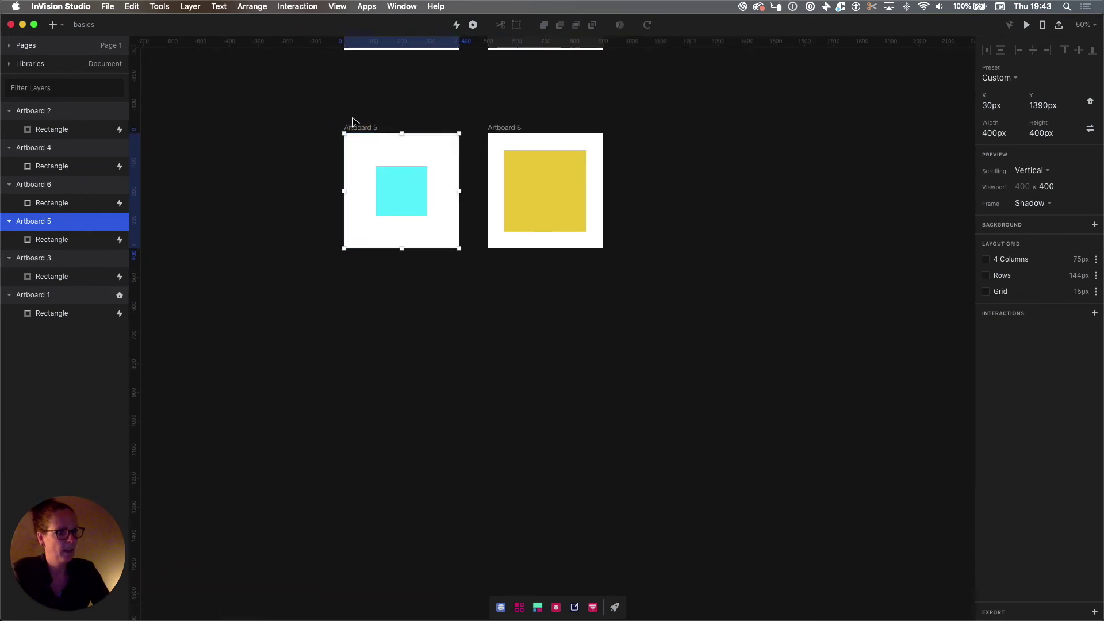
pyautogui.moveTo(358, 126); pyautogui.dragTo(378, 347)
pyautogui.moveTo(505, 397); pyautogui.dragTo(506, 268)
pyautogui.moveTo(361, 214); pyautogui.dragTo(364, 317)
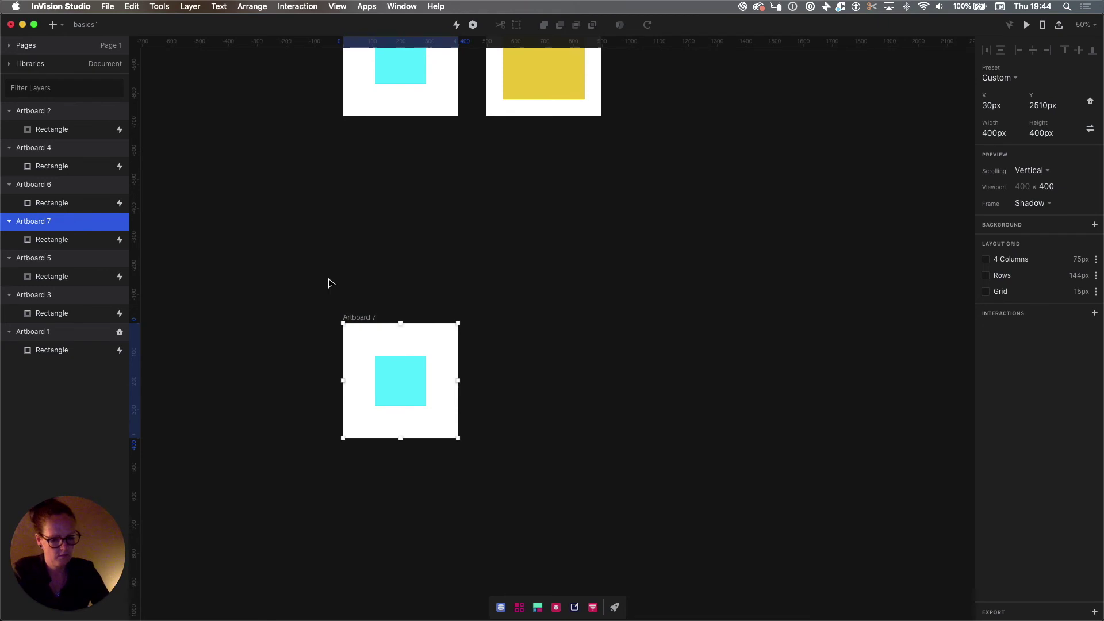
pyautogui.press('super+2')
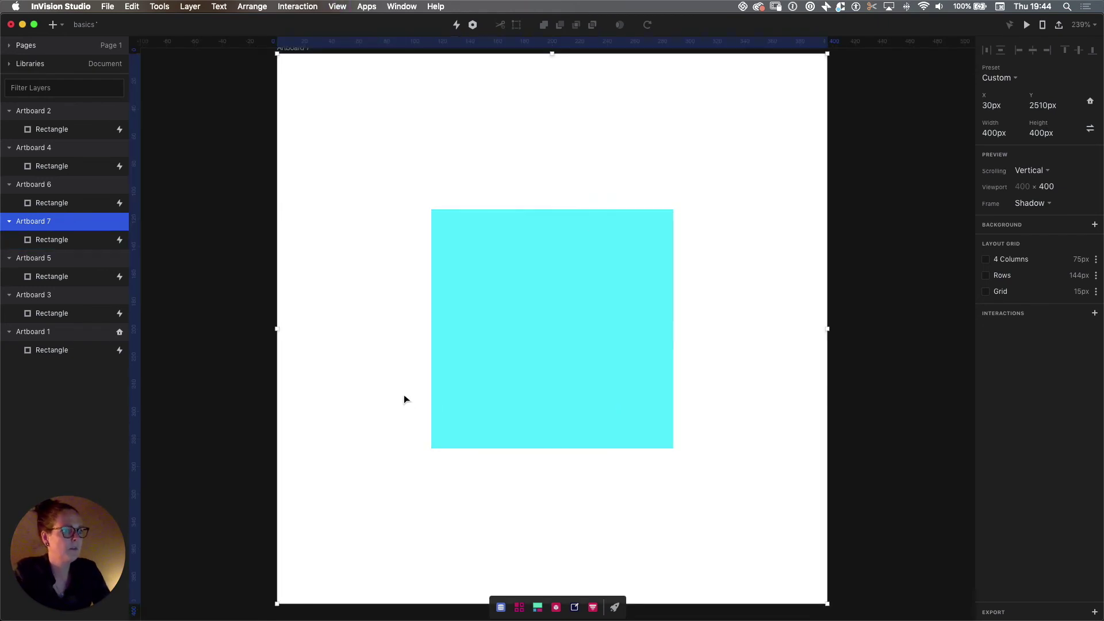
pyautogui.moveTo(389, 359); pyautogui.dragTo(395, 372)
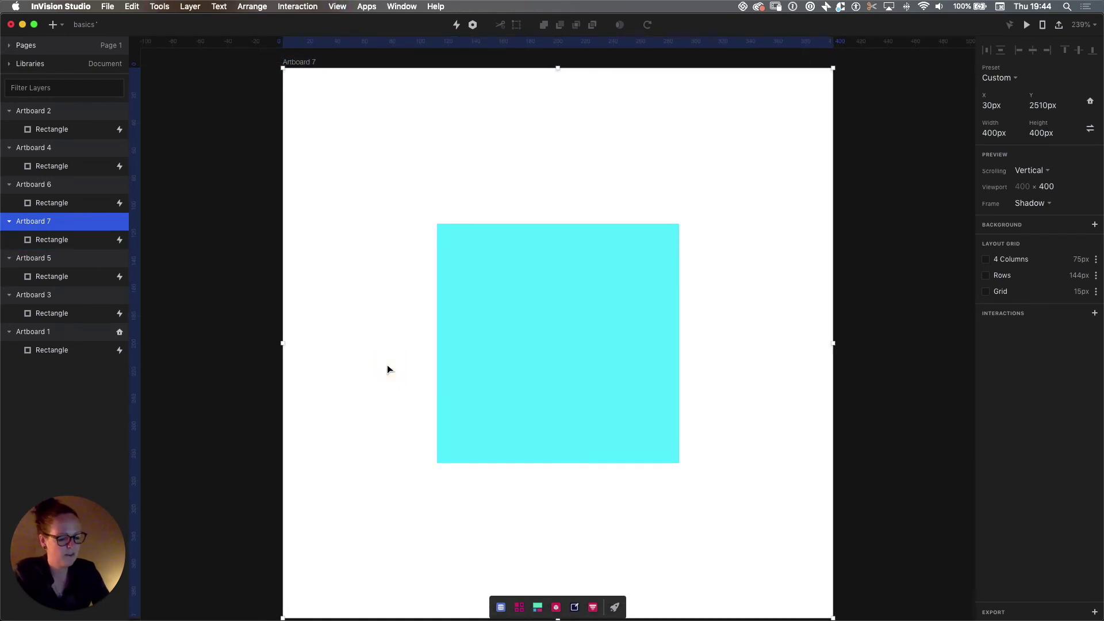
# Step: Duplicate Artboard 7 beside the original, placing the copy at X 530 px, Y 2510 px
pyautogui.press('super+0')
pyautogui.moveTo(665, 334); pyautogui.dragTo(545, 305)
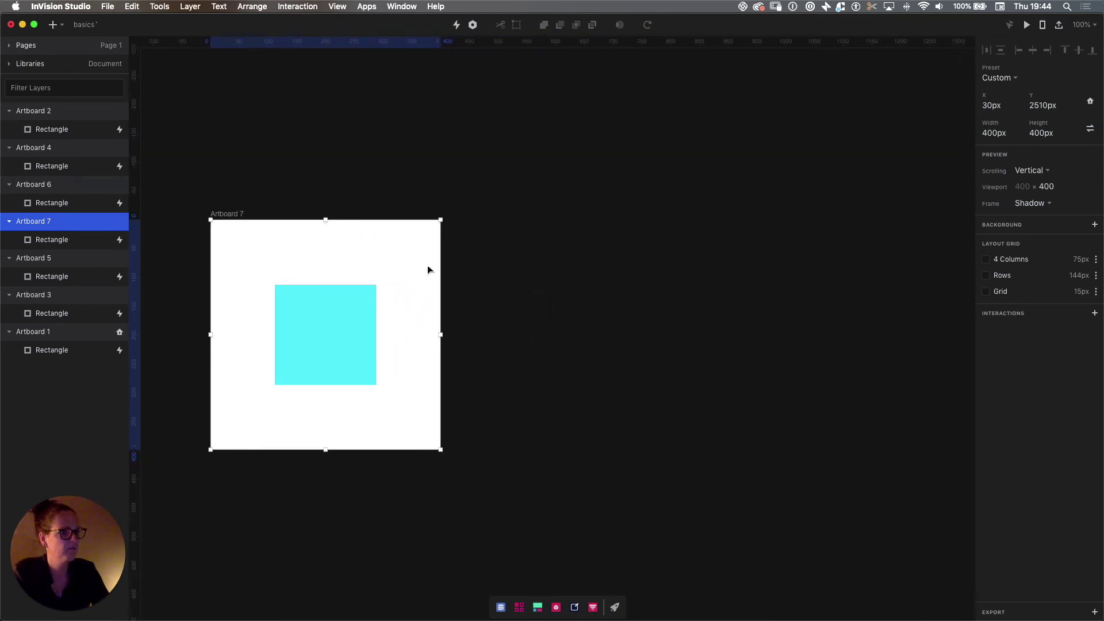
pyautogui.click(224, 214)
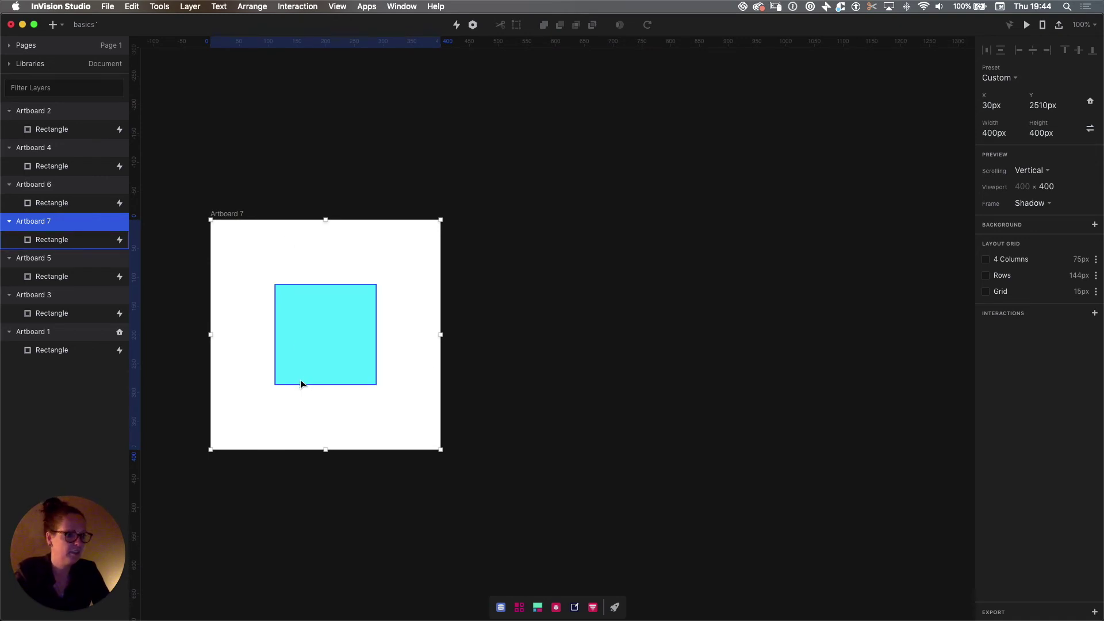
pyautogui.press('super+d')
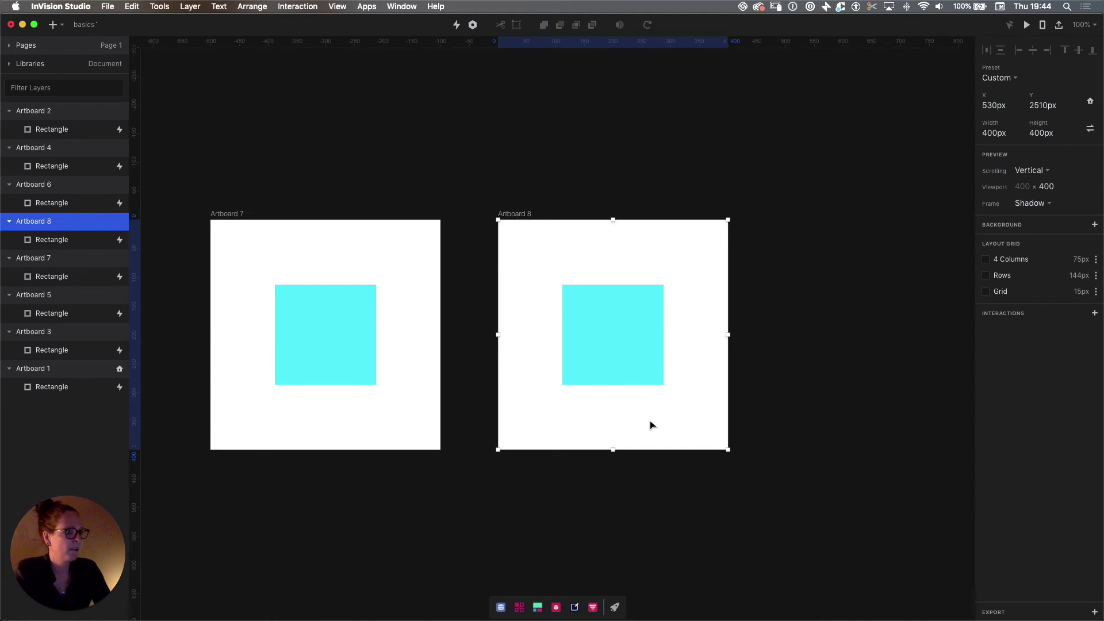
# Step: Delete the inherited click interactions to Artboard 6 from the squares on Artboard 8 and Artboard 7
pyautogui.click(630, 361)
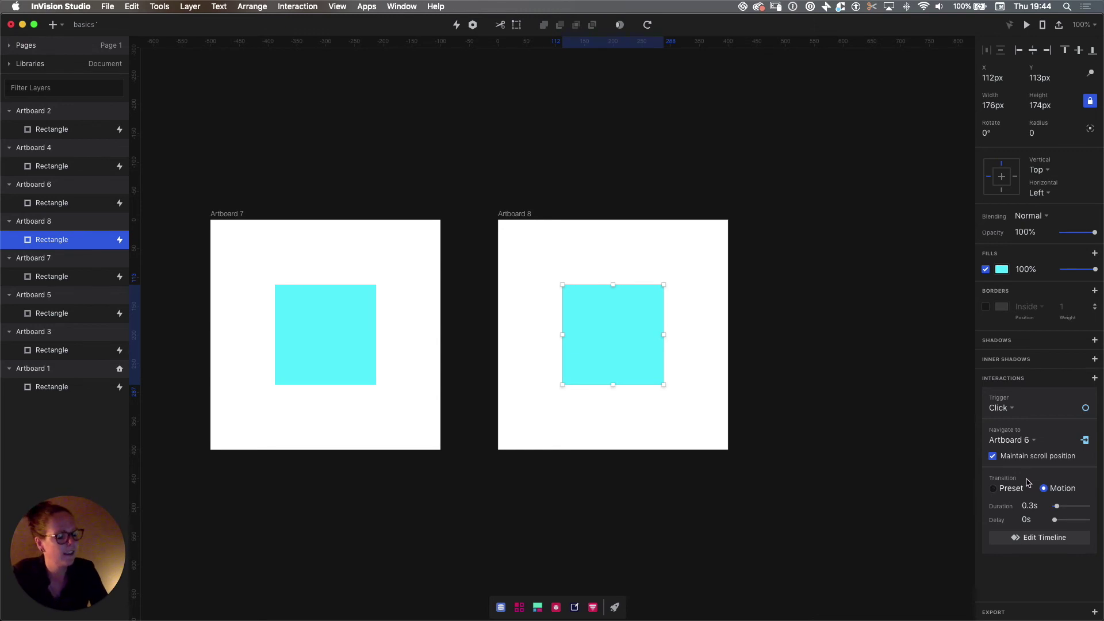
pyautogui.rightClick(1044, 406)
pyautogui.click(1067, 422)
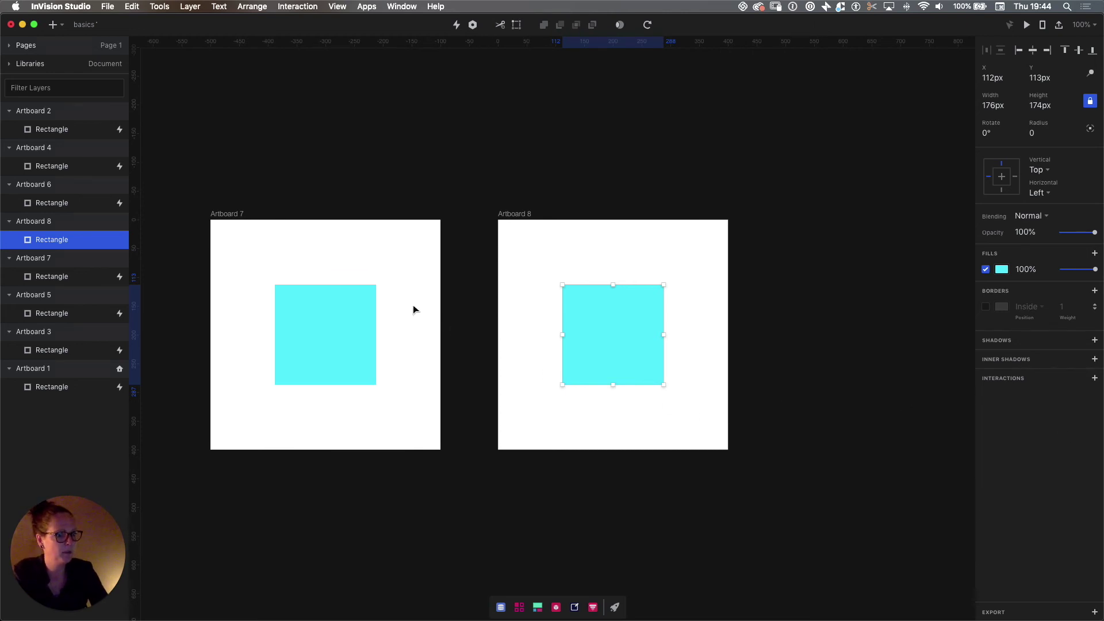
pyautogui.click(344, 307)
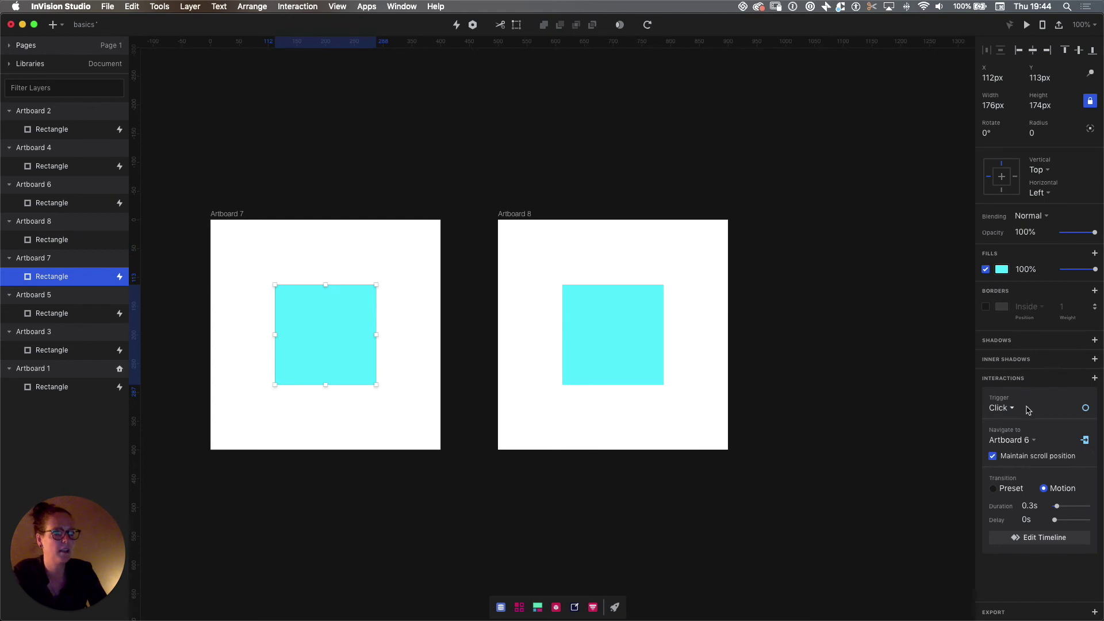
pyautogui.rightClick(1044, 412)
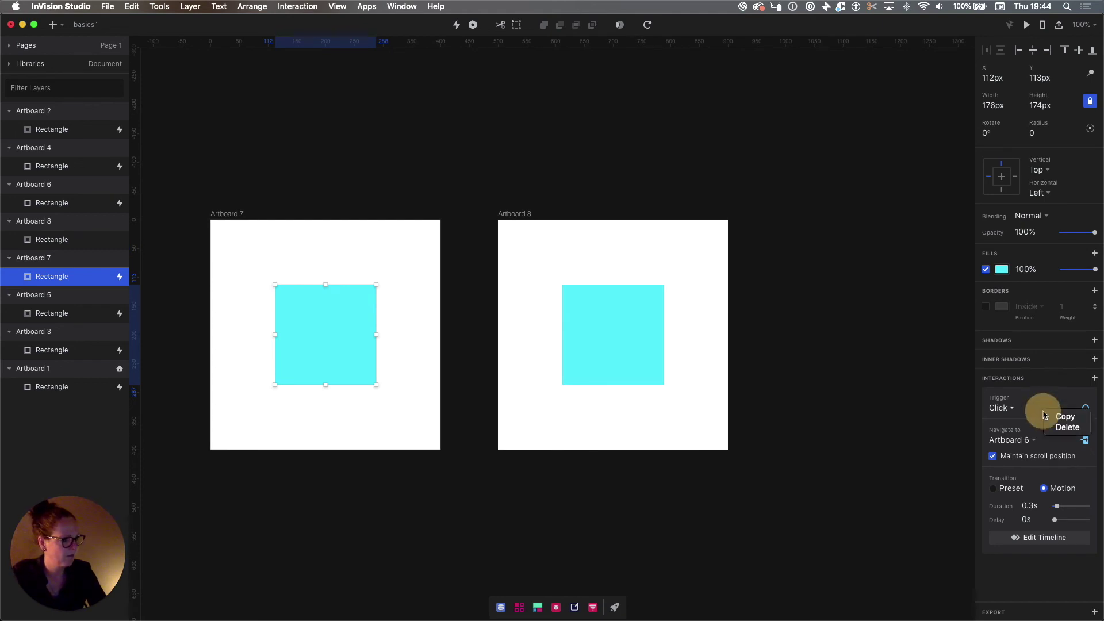
pyautogui.click(1061, 427)
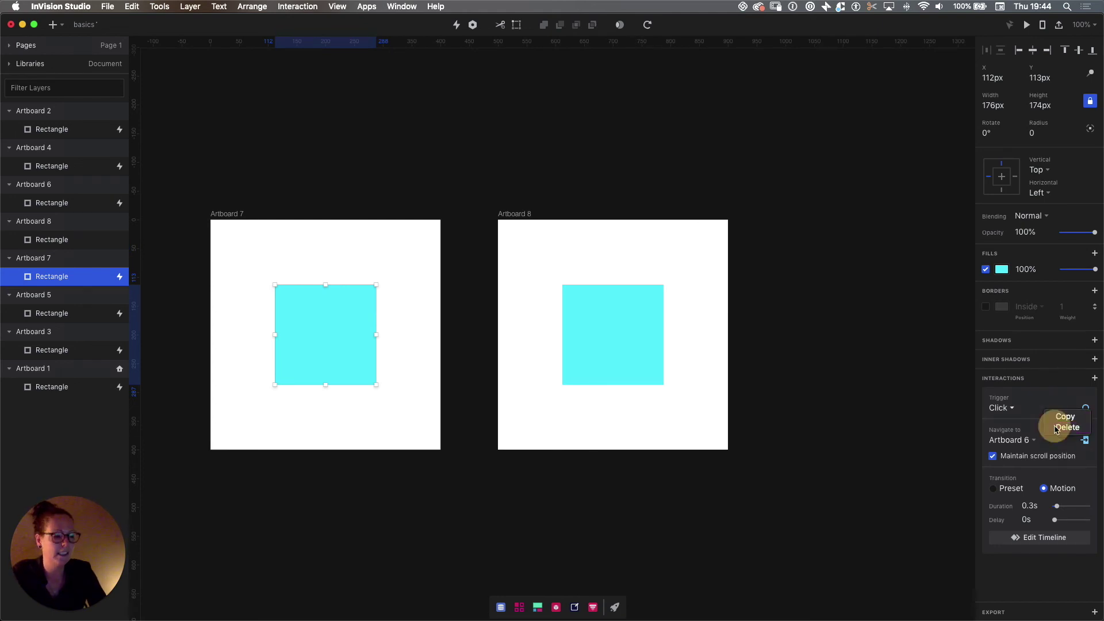
pyautogui.click(885, 466)
# Step: Add a shadow to the square on Artboard 8 and set its blur to 24
pyautogui.click(655, 352)
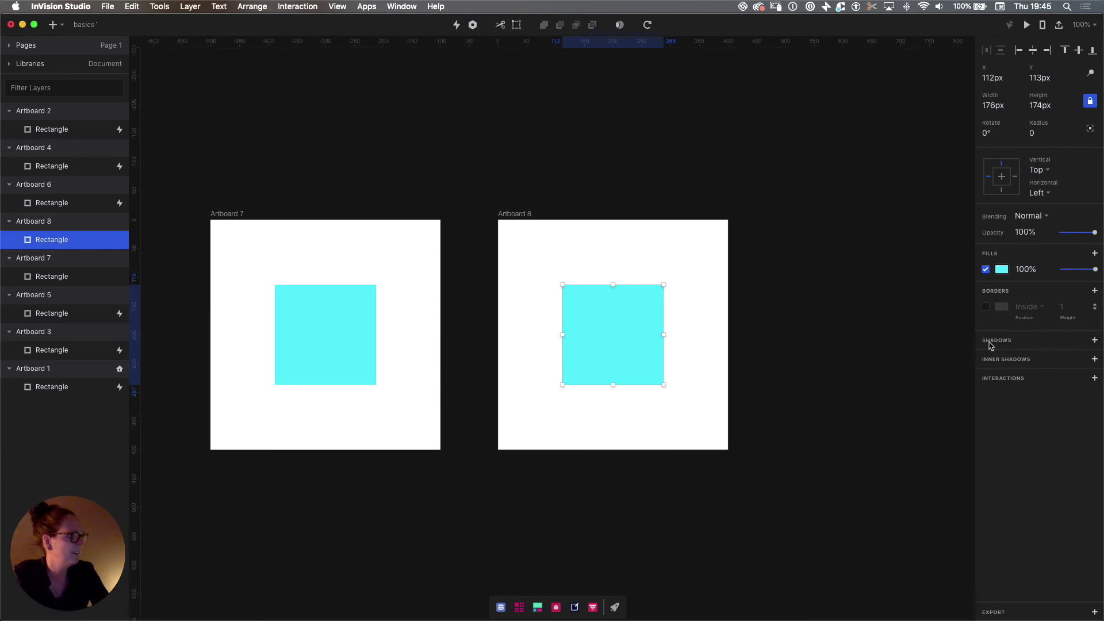
pyautogui.click(1094, 340)
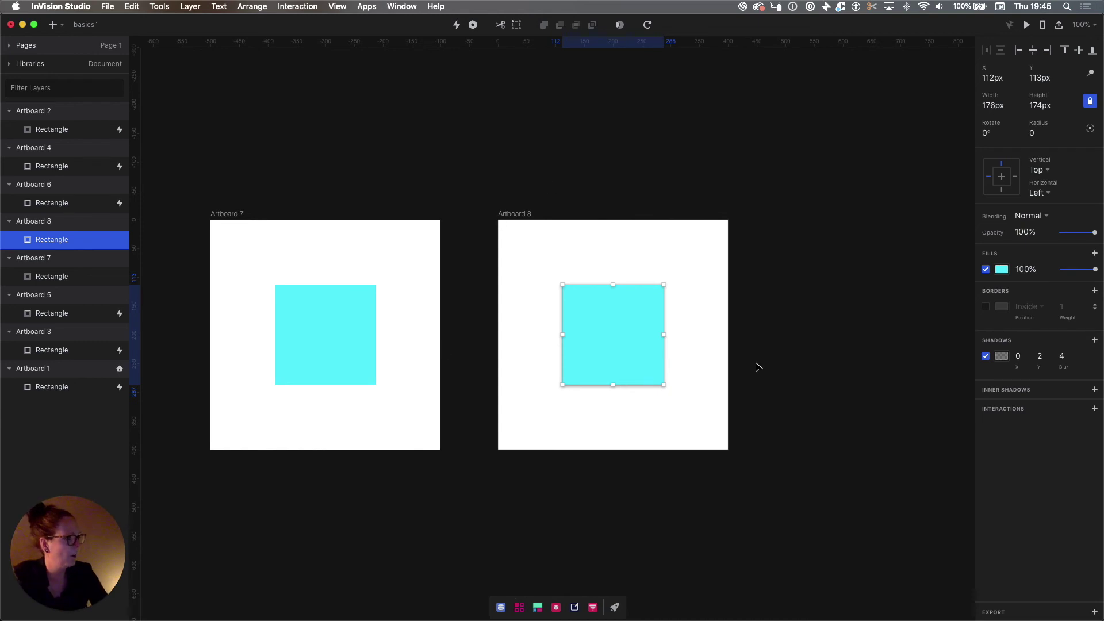
pyautogui.click(1063, 356)
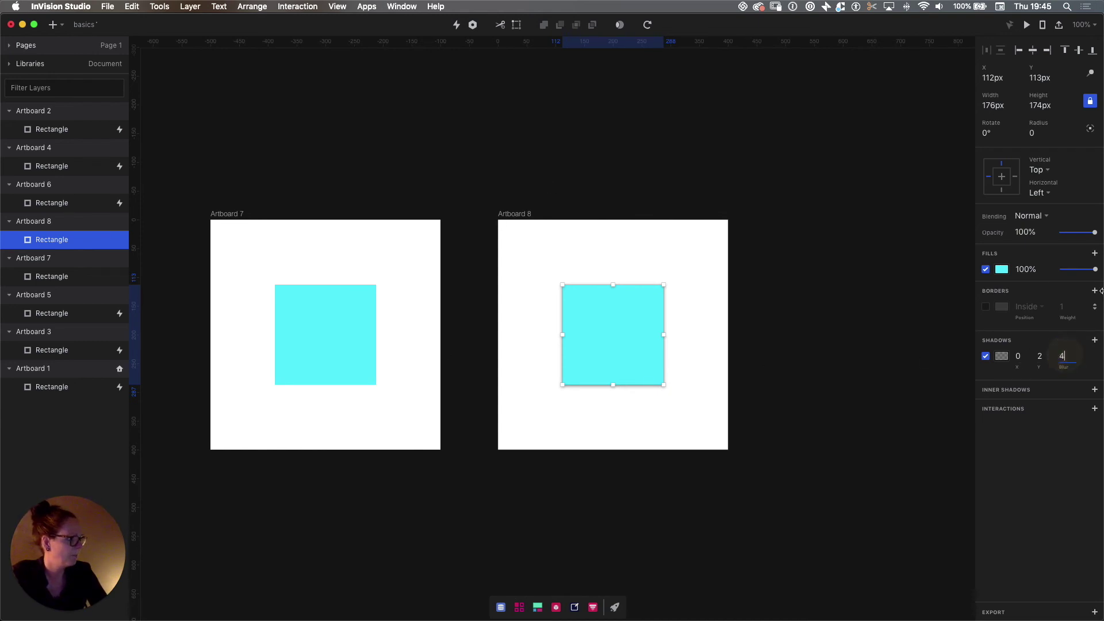
pyautogui.press('BackSpace')
pyautogui.write('34')
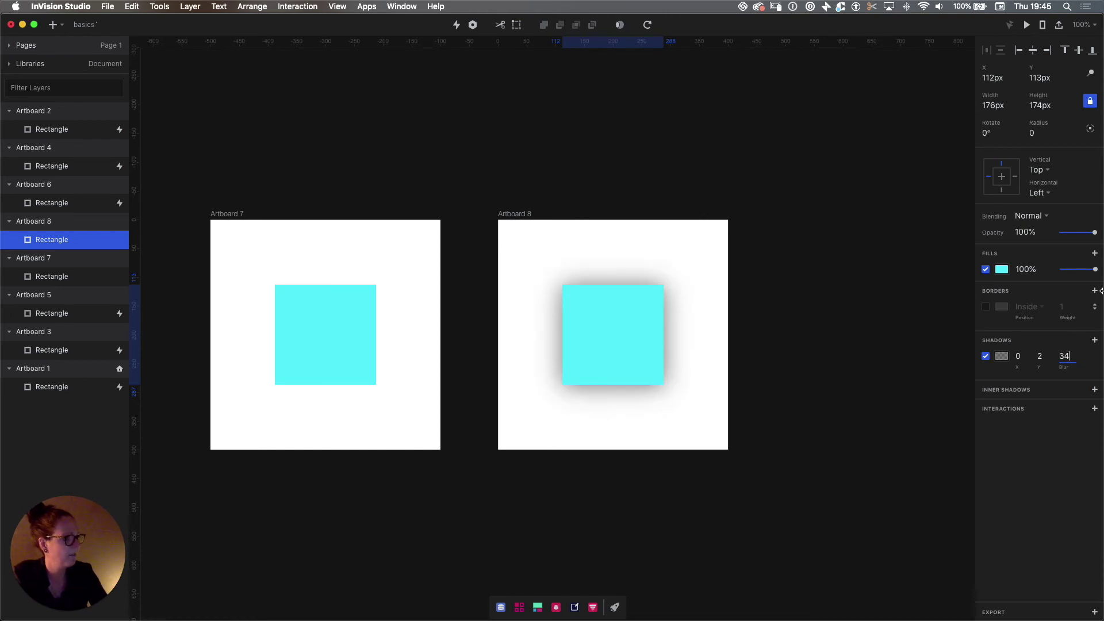
pyautogui.press('BackSpace')
pyautogui.press('BackSpace')
pyautogui.write('24')
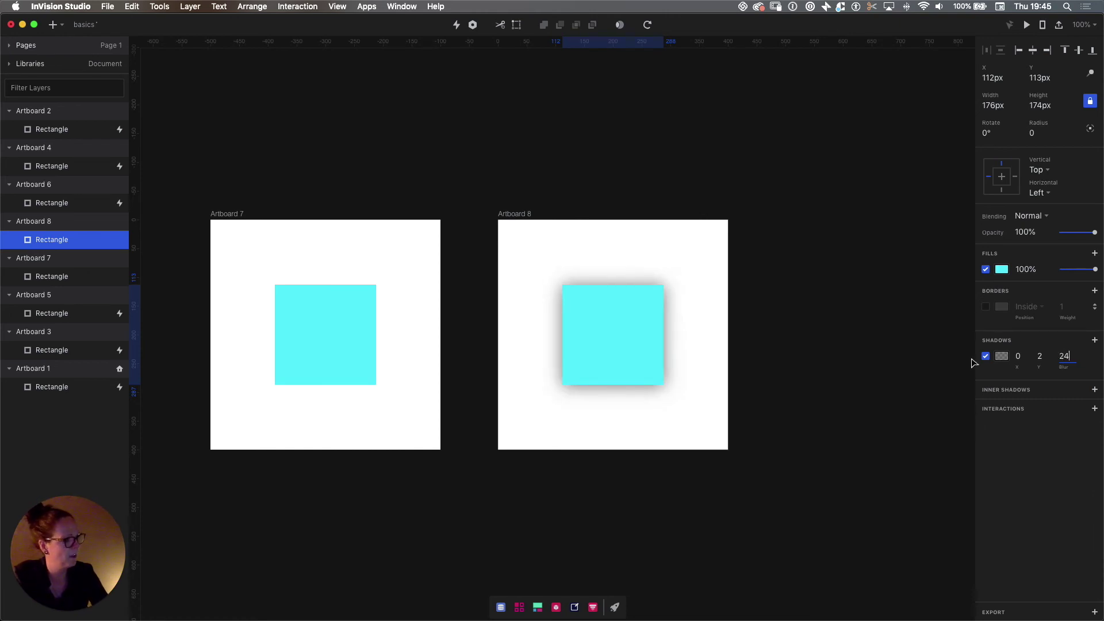
# Step: Set the opacity of the Artboard 8 square's black shadow colour to 30%
pyautogui.click(1001, 357)
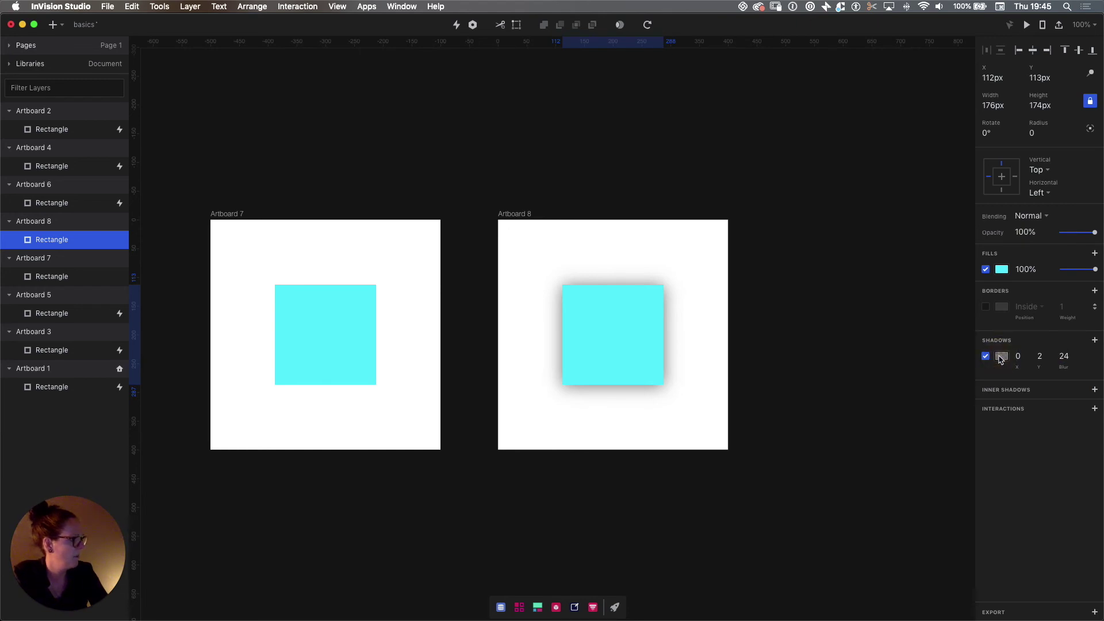
pyautogui.click(1001, 357)
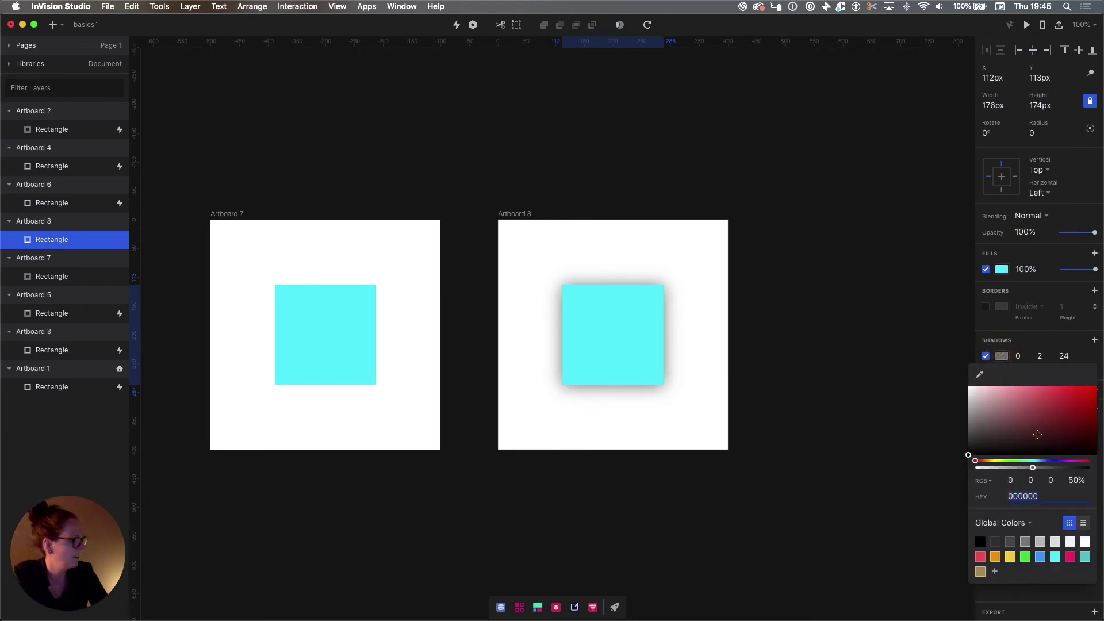
pyautogui.click(1078, 482)
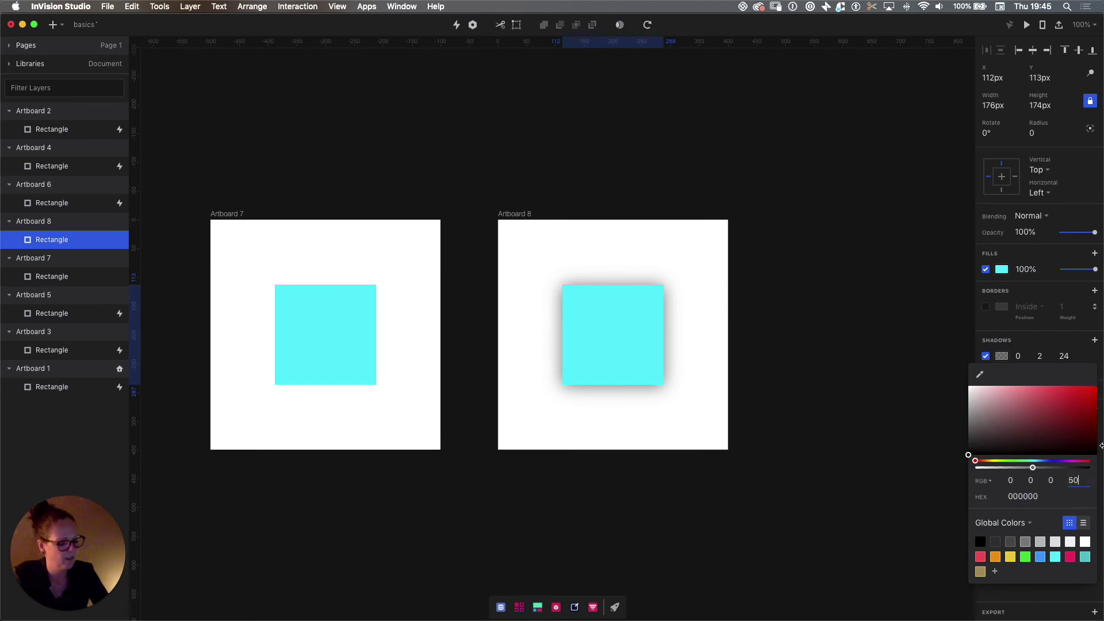
pyautogui.press('BackSpace')
pyautogui.press('BackSpace')
pyautogui.write('30')
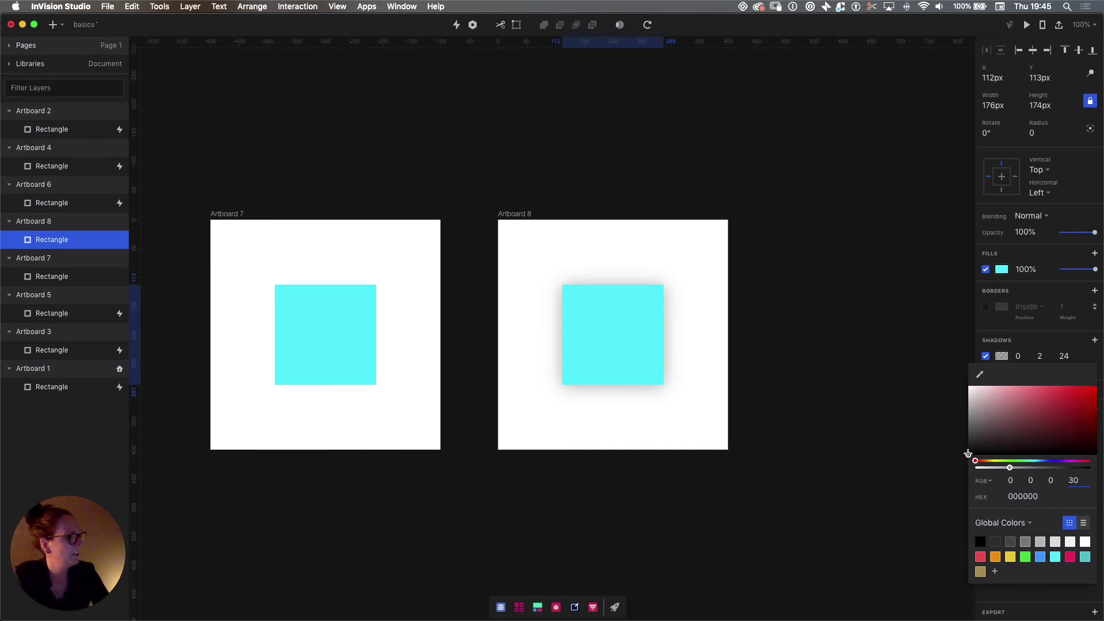
pyautogui.click(1003, 357)
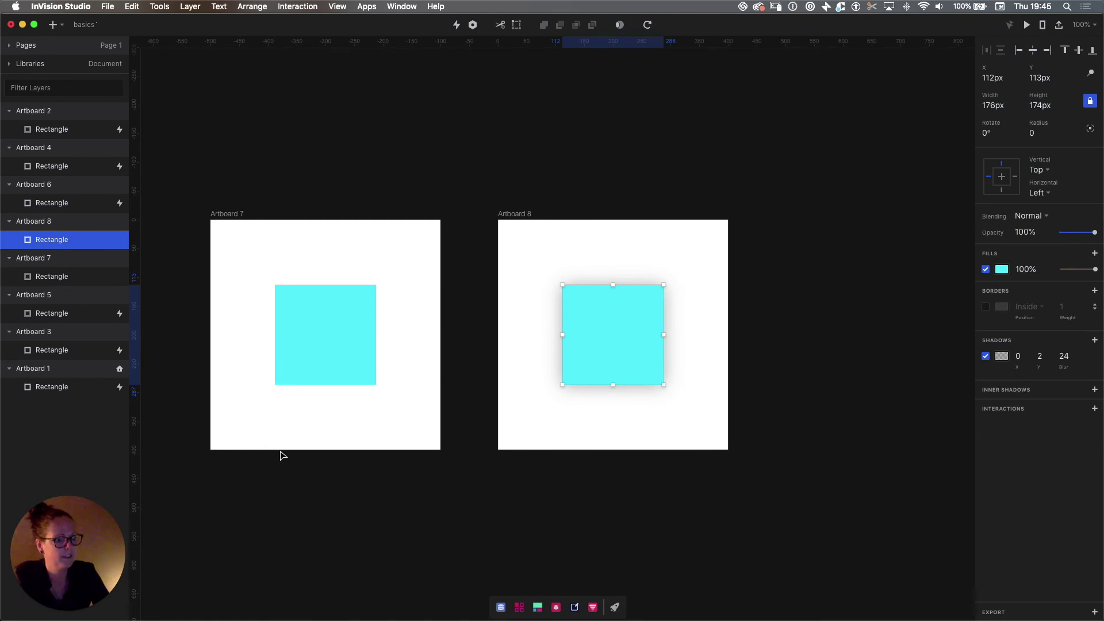
# Step: Link the square on Artboard 7 to Artboard 8 with a Mouse Over trigger and a 0.3 s motion transition
pyautogui.click(304, 375)
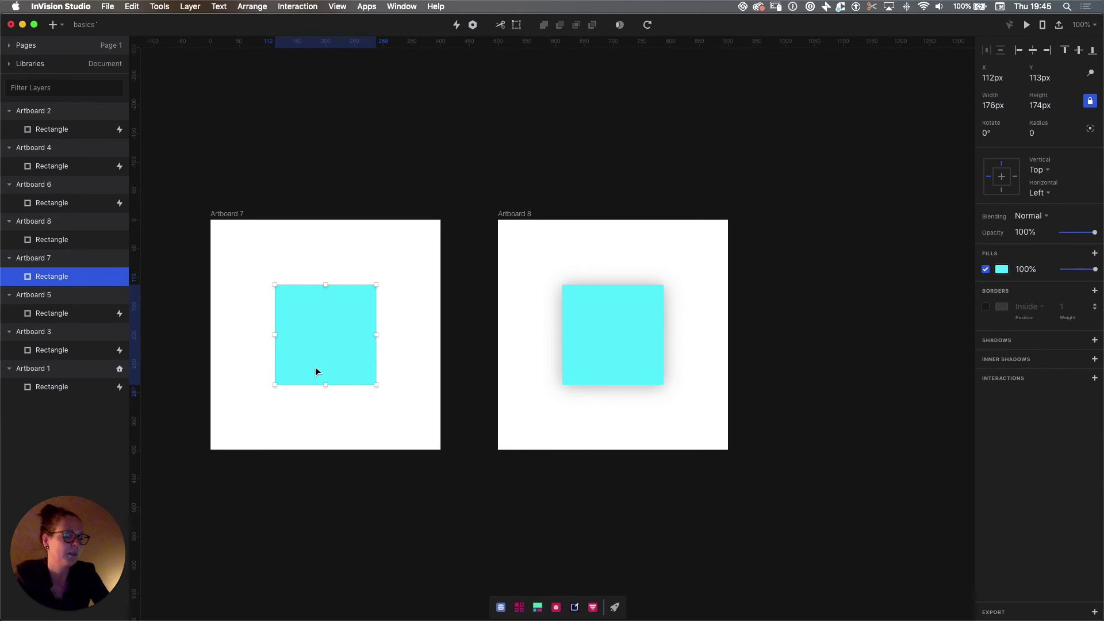
pyautogui.press('c')
pyautogui.moveTo(318, 362); pyautogui.dragTo(593, 324)
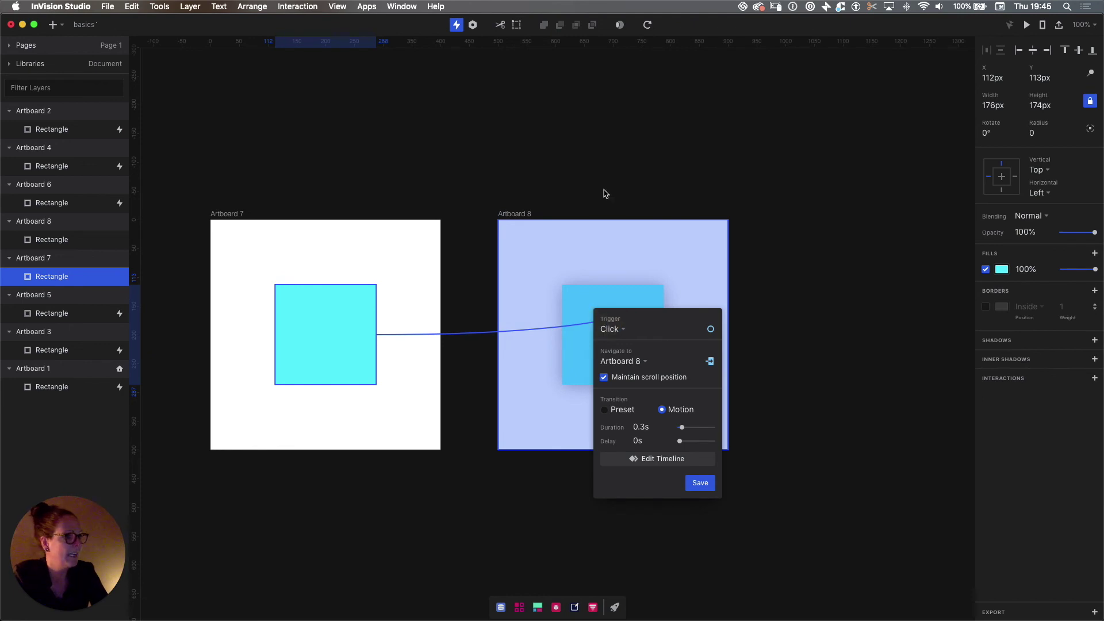
pyautogui.click(617, 330)
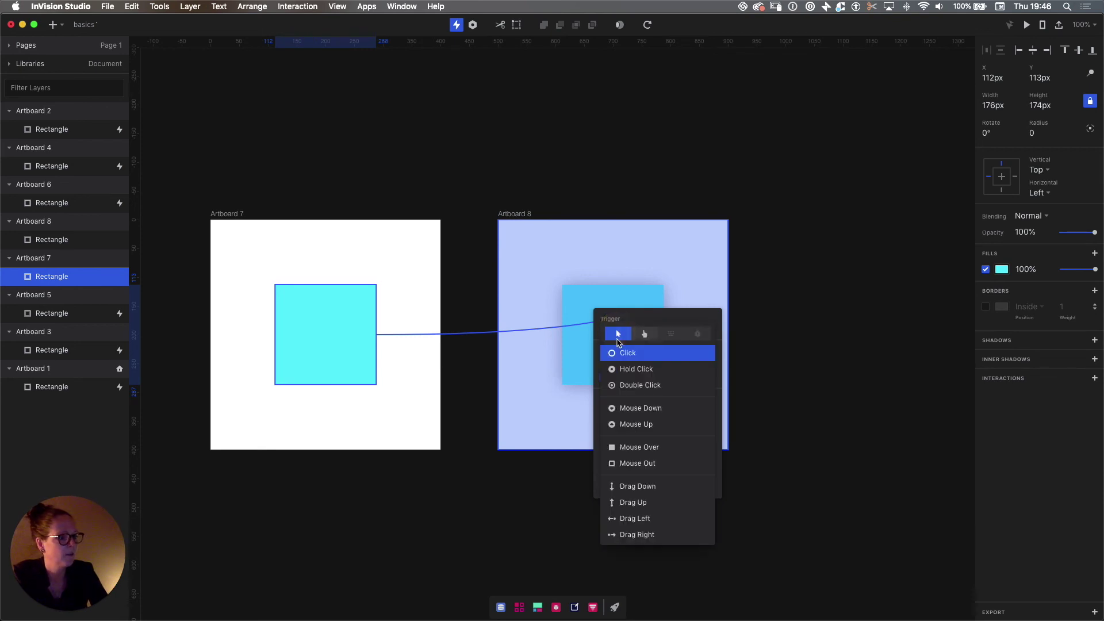
pyautogui.click(651, 448)
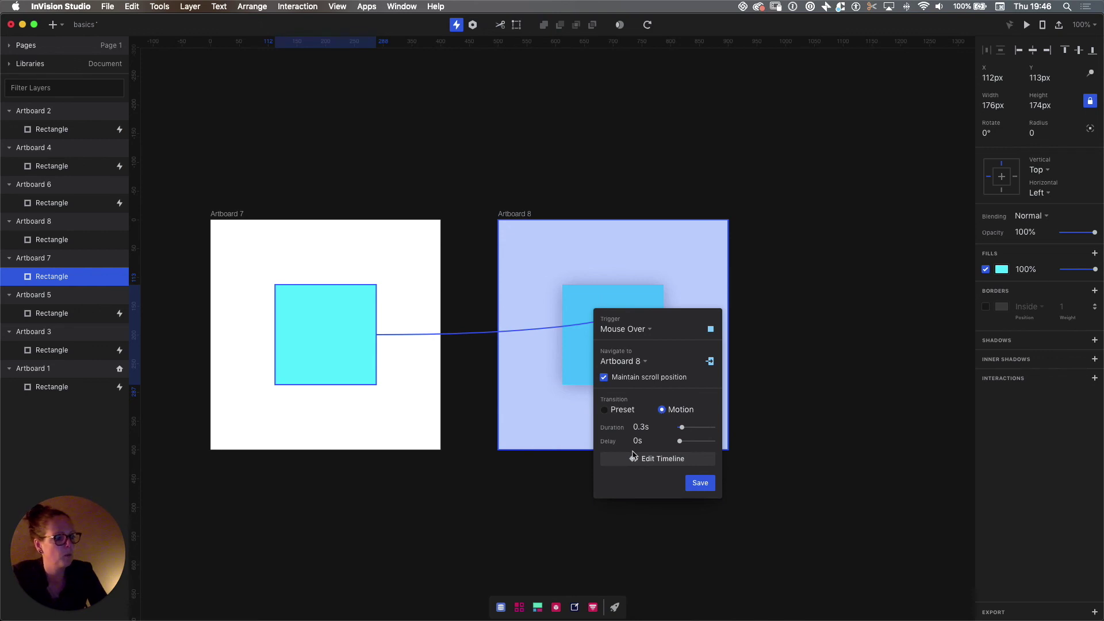
pyautogui.click(700, 483)
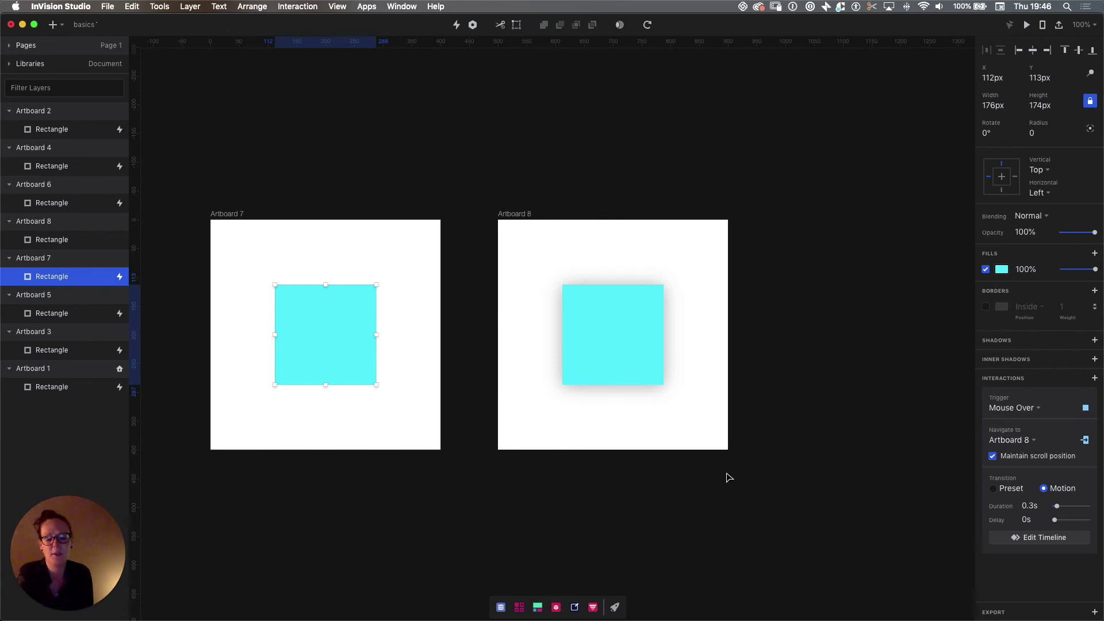
# Step: Link the shadowed square on Artboard 8 back to Artboard 7 with a Mouse Out trigger and a 0.3 s motion transition
pyautogui.click(638, 337)
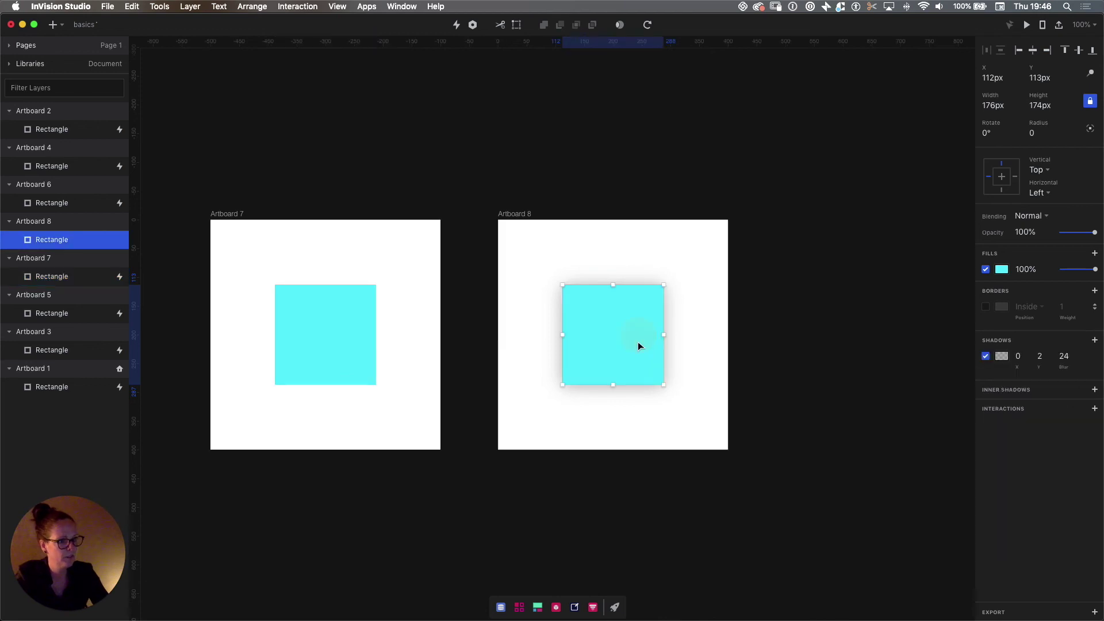
pyautogui.press('c')
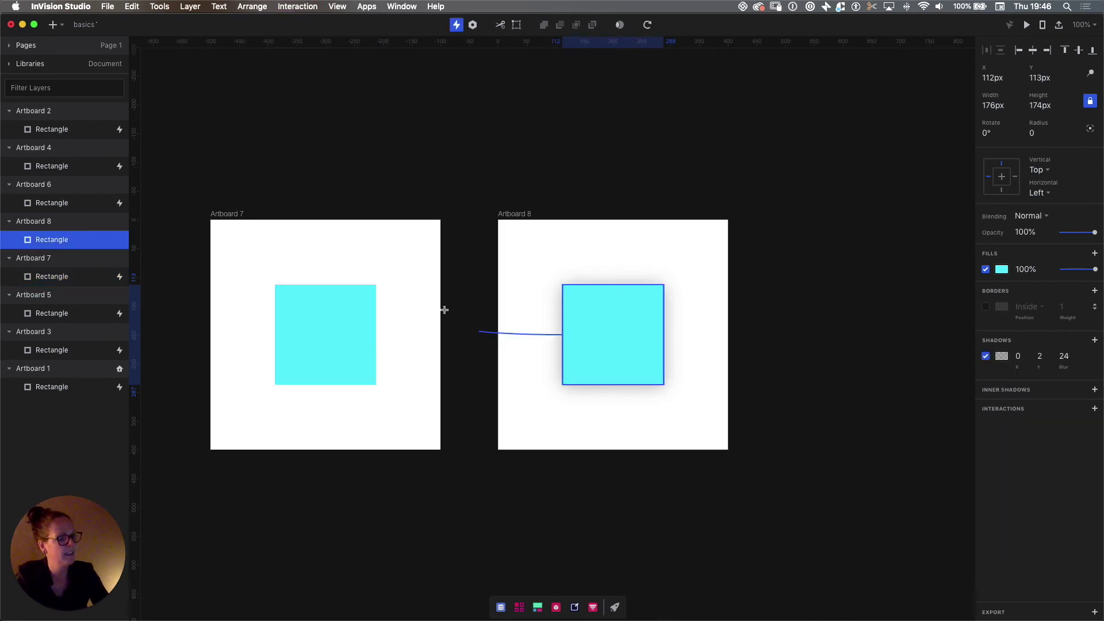
pyautogui.click(336, 330)
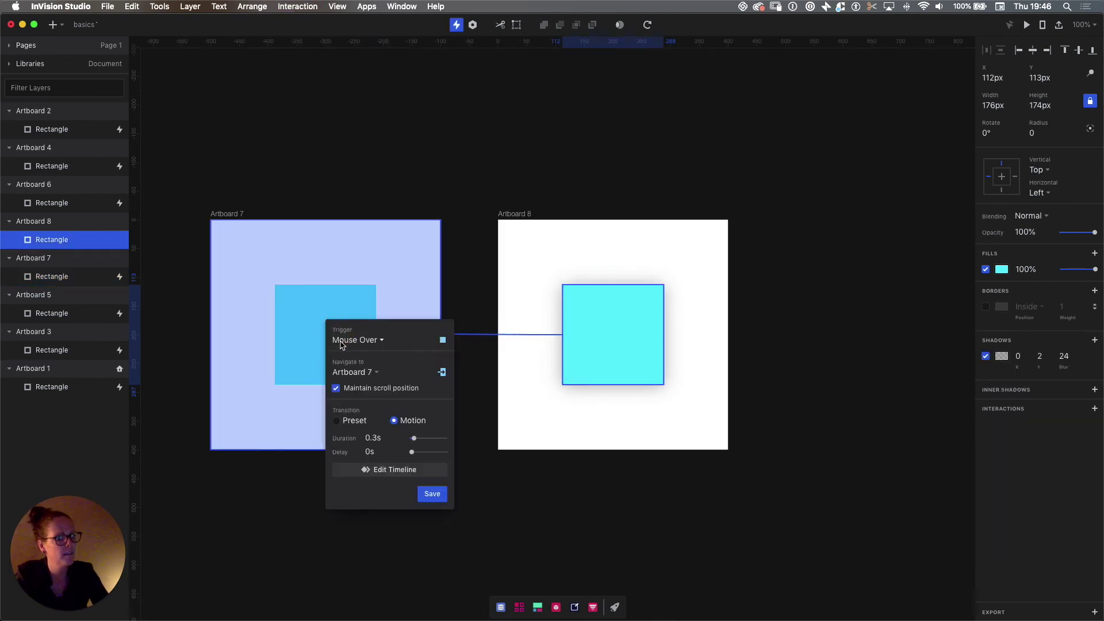
pyautogui.click(369, 341)
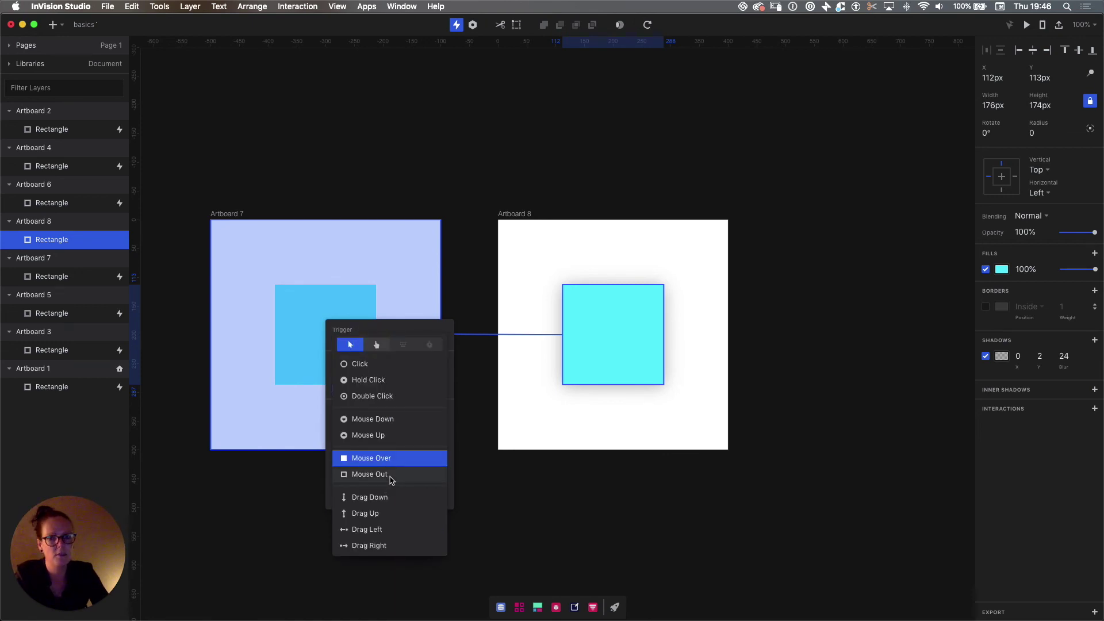
pyautogui.click(389, 476)
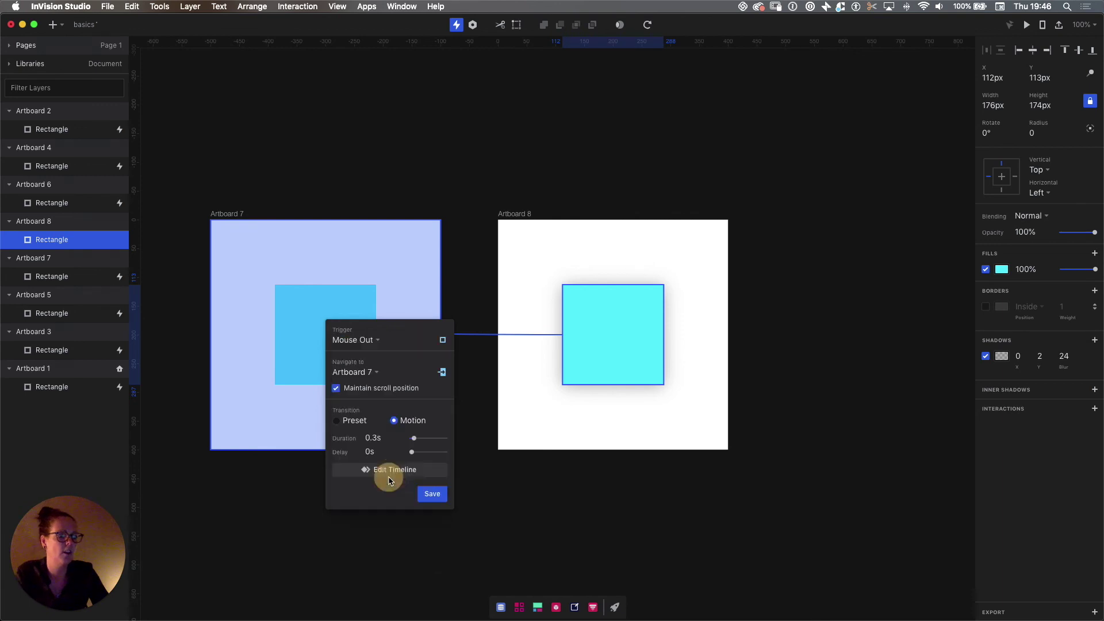
pyautogui.click(433, 495)
# Step: Preview from Artboard 7 and test the square's mouse-over and mouse-out shadow transition several times
pyautogui.click(238, 213)
pyautogui.press('super+p')
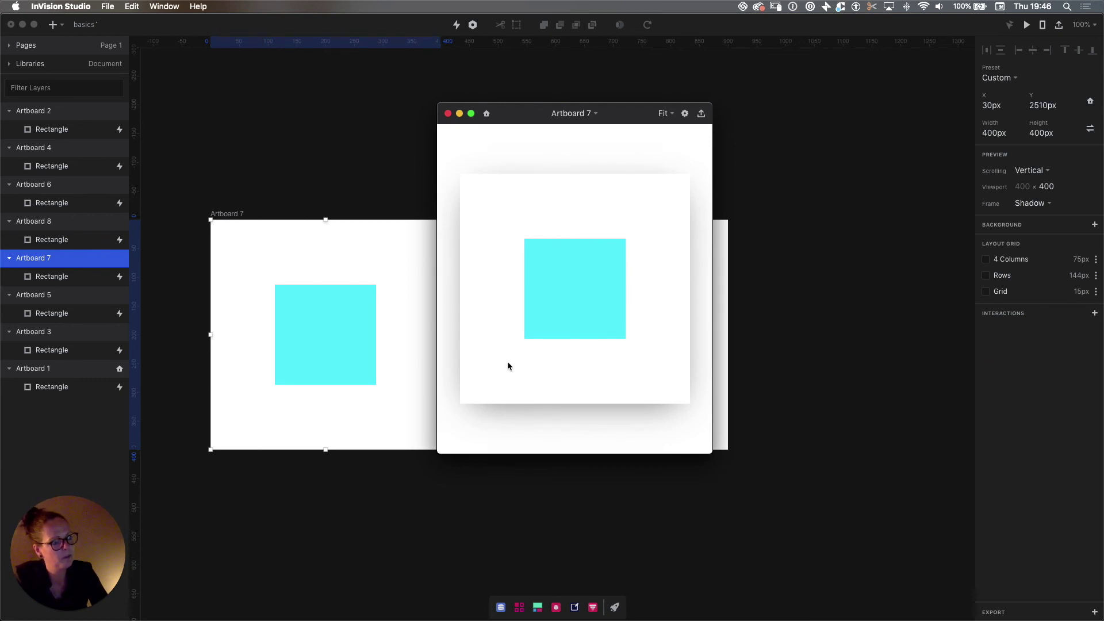
pyautogui.click(542, 320)
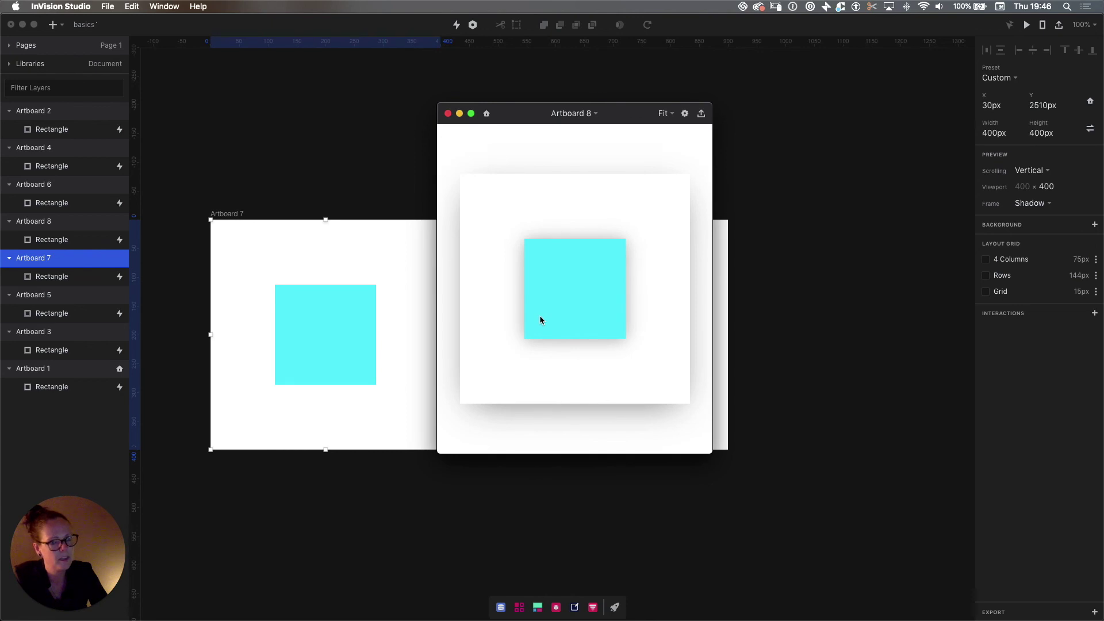
pyautogui.click(538, 318)
pyautogui.click(542, 315)
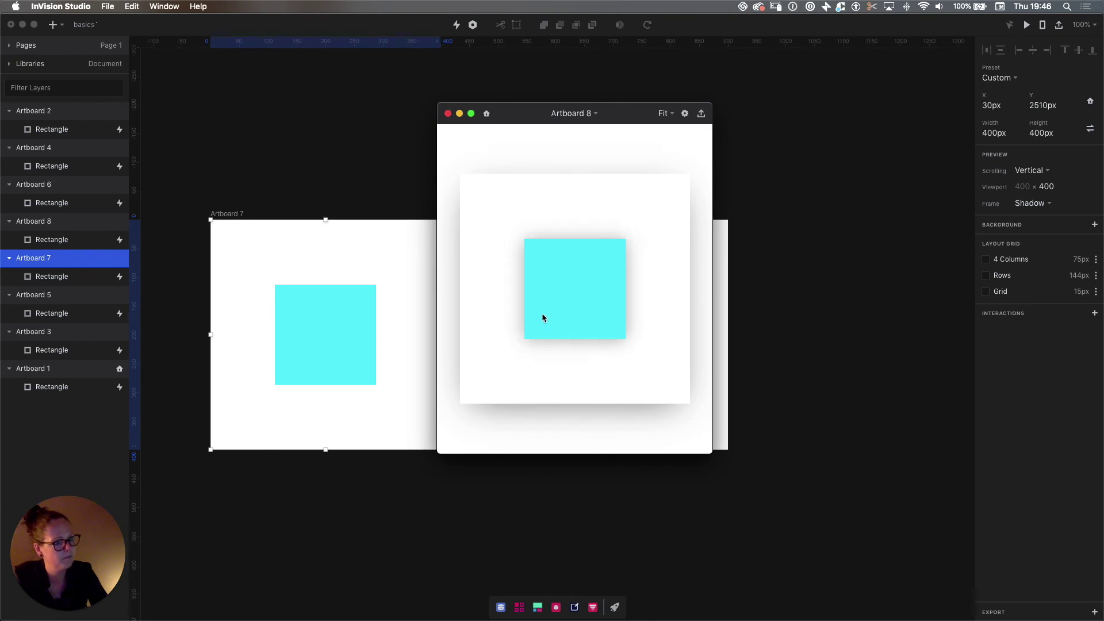
pyautogui.click(542, 315)
pyautogui.click(544, 313)
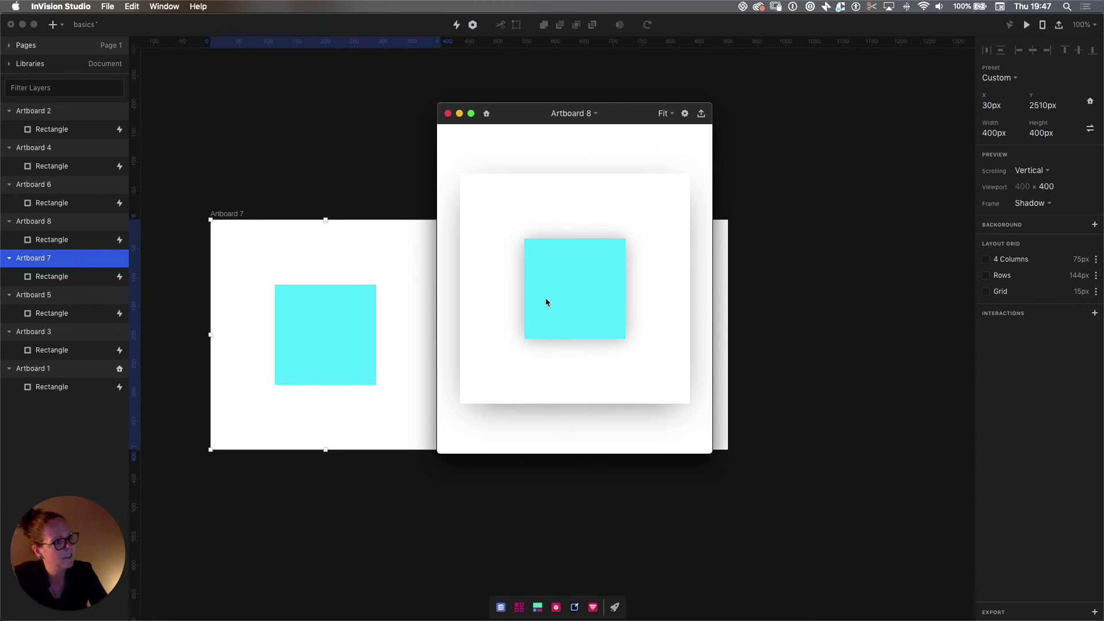
pyautogui.click(545, 298)
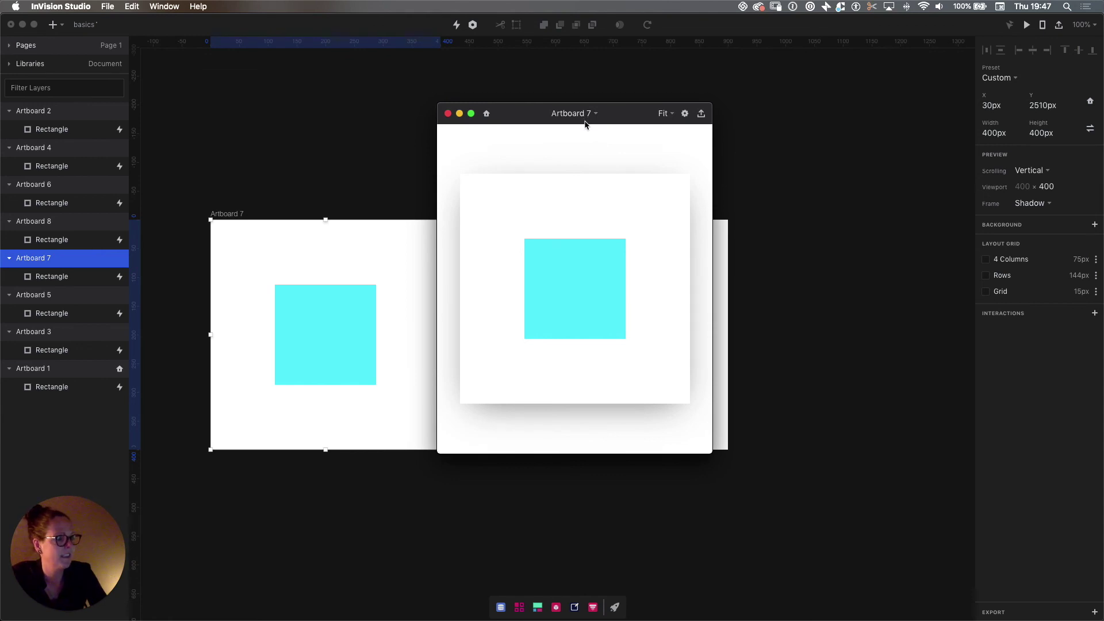
pyautogui.click(582, 273)
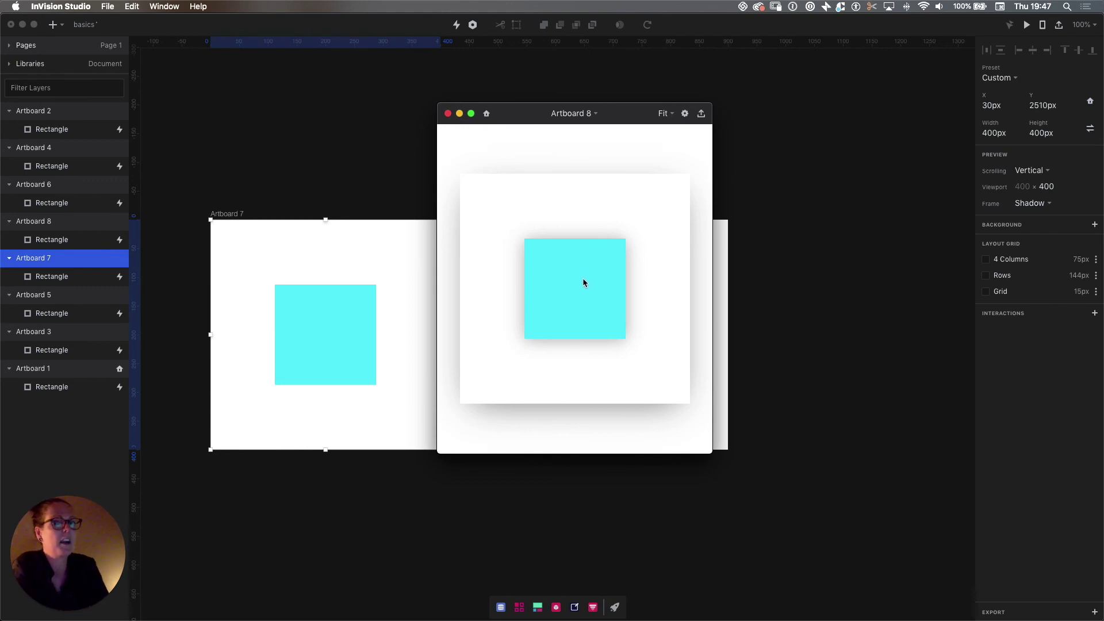
pyautogui.click(582, 257)
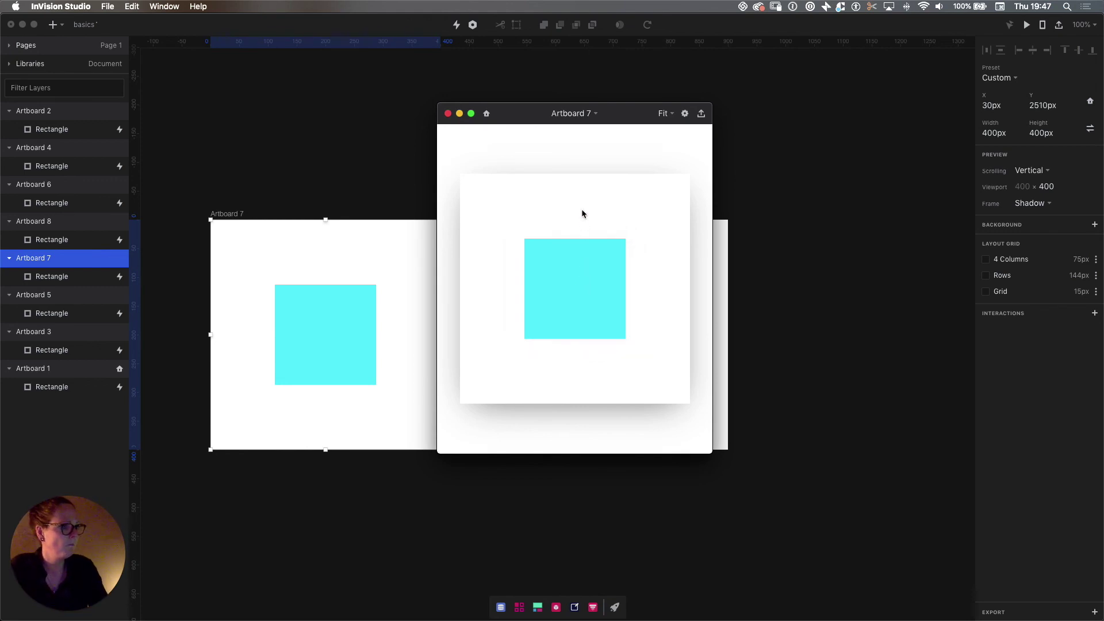
# Step: Retest the square's click and hover behaviour in the Artboard 7 preview and close the preview
pyautogui.click(582, 253)
pyautogui.click(581, 239)
pyautogui.click(581, 247)
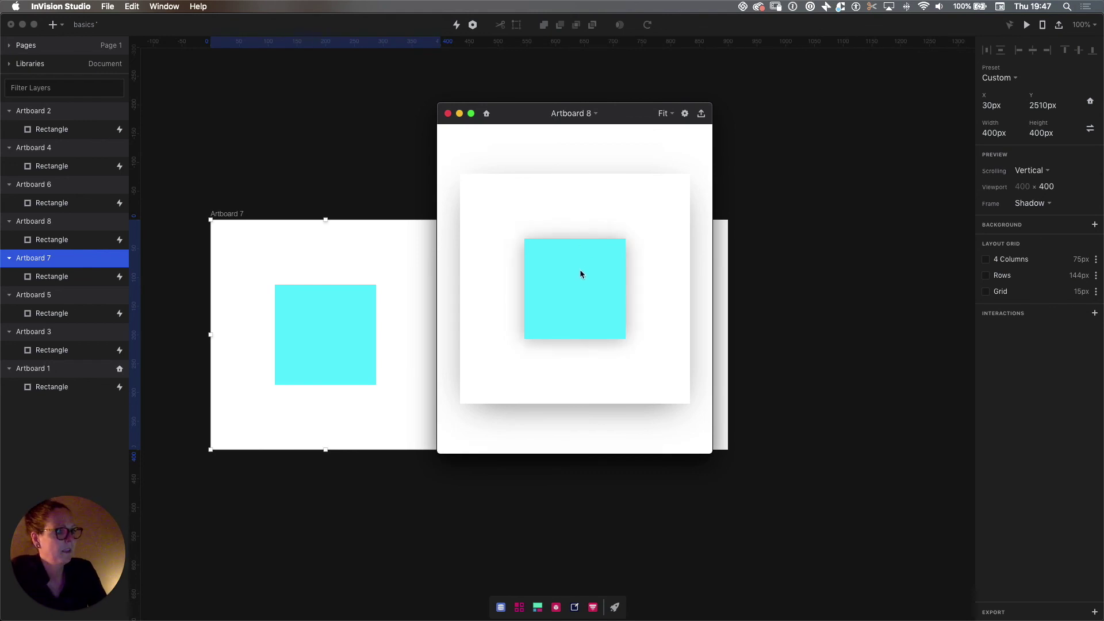
pyautogui.click(448, 113)
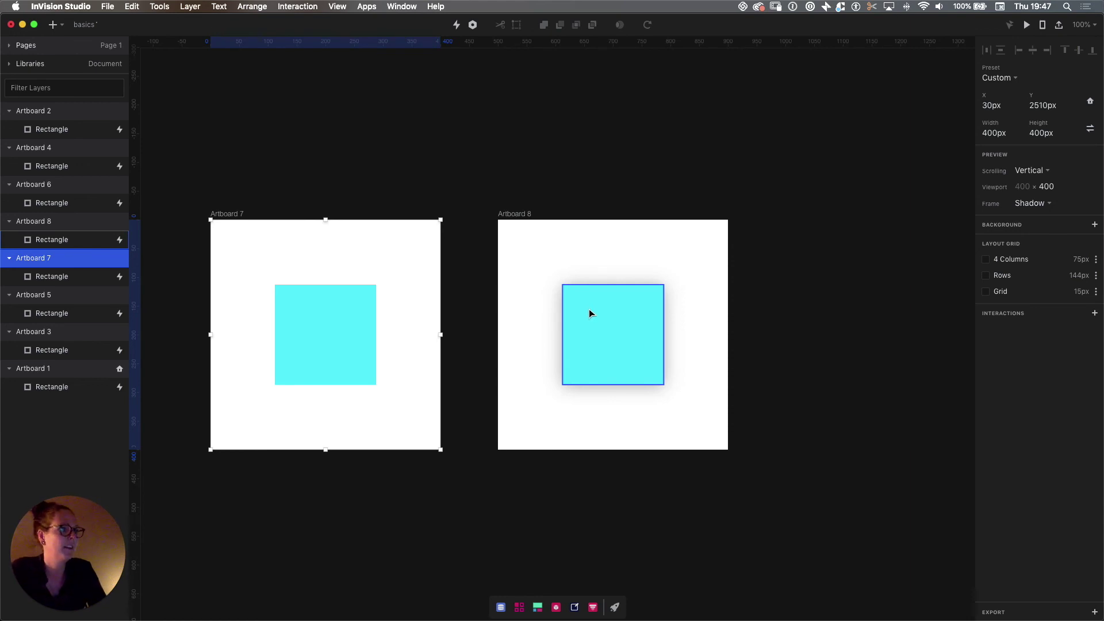
# Step: Duplicate Artboard 8 to create a third artboard beside it
pyautogui.click(525, 214)
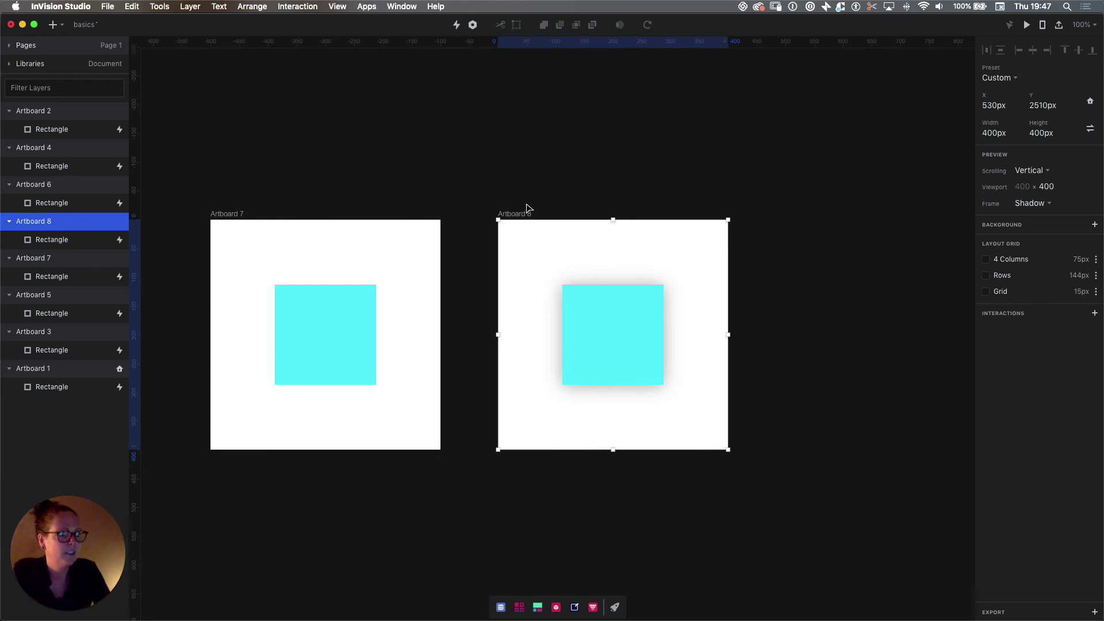
pyautogui.press('super+d')
pyautogui.moveTo(742, 181); pyautogui.dragTo(569, 171)
# Step: Change the fill of the square on Artboard 9 to the crimson global colour, hex FF3366
pyautogui.click(751, 323)
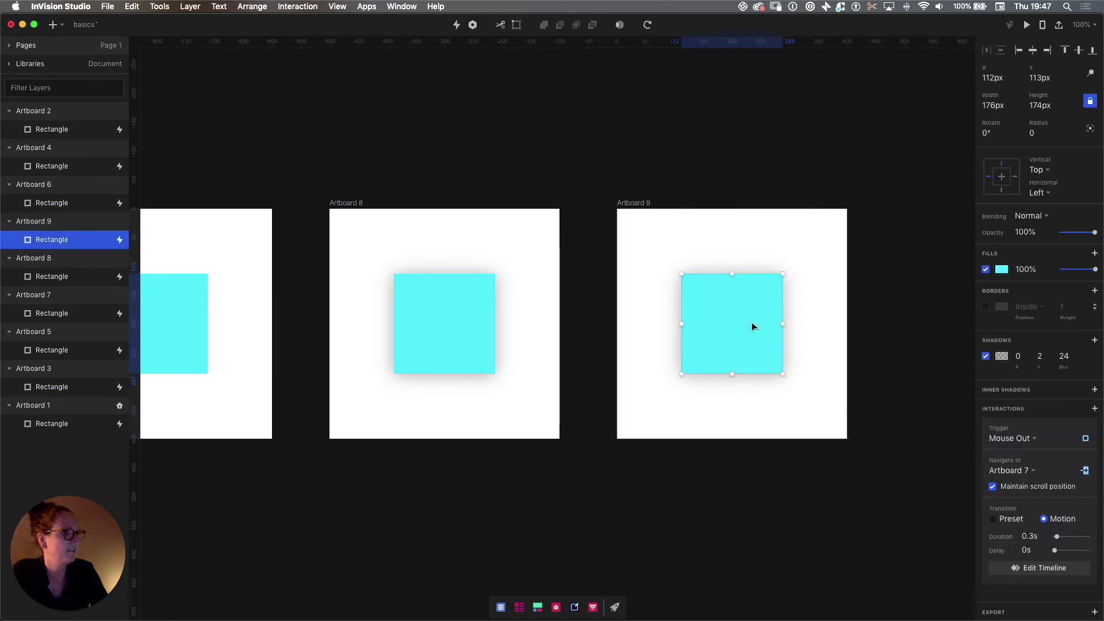
pyautogui.click(1010, 271)
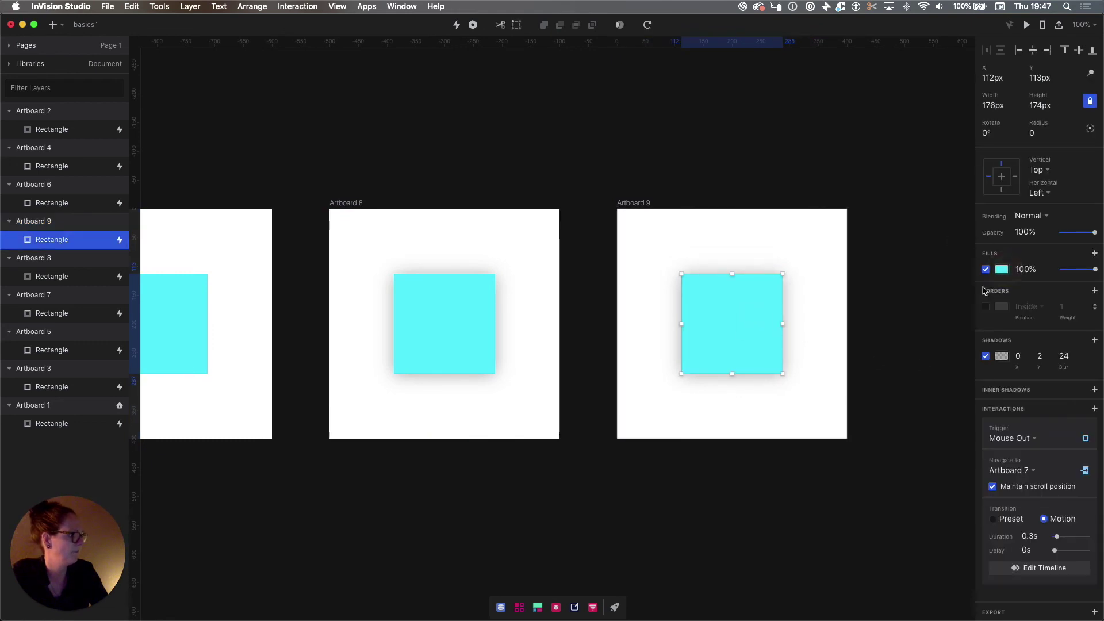
pyautogui.click(1002, 269)
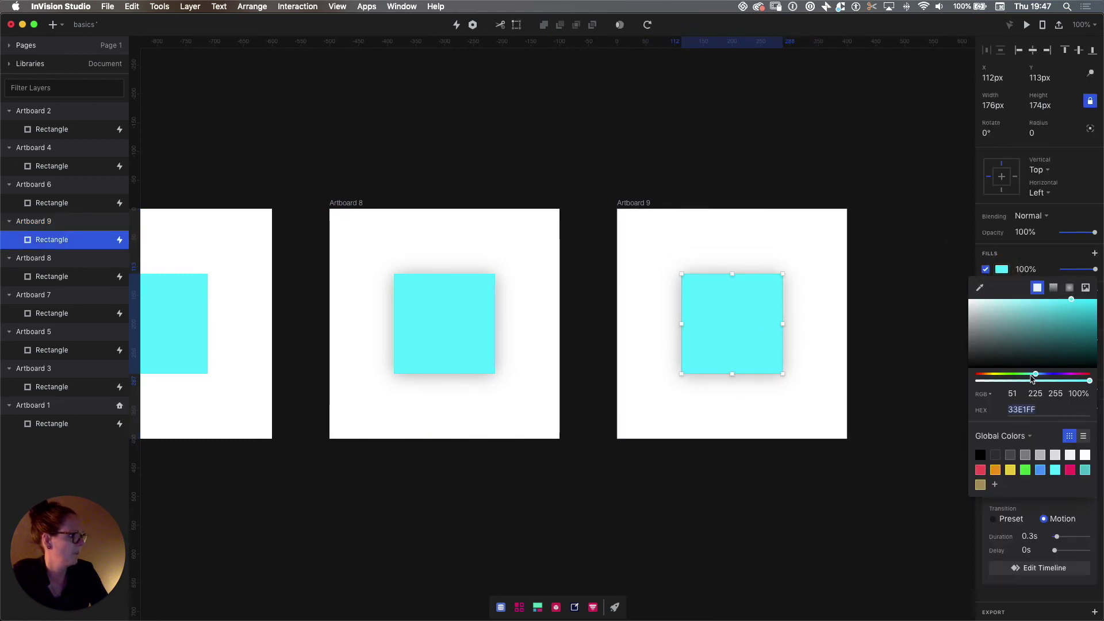
pyautogui.click(1070, 470)
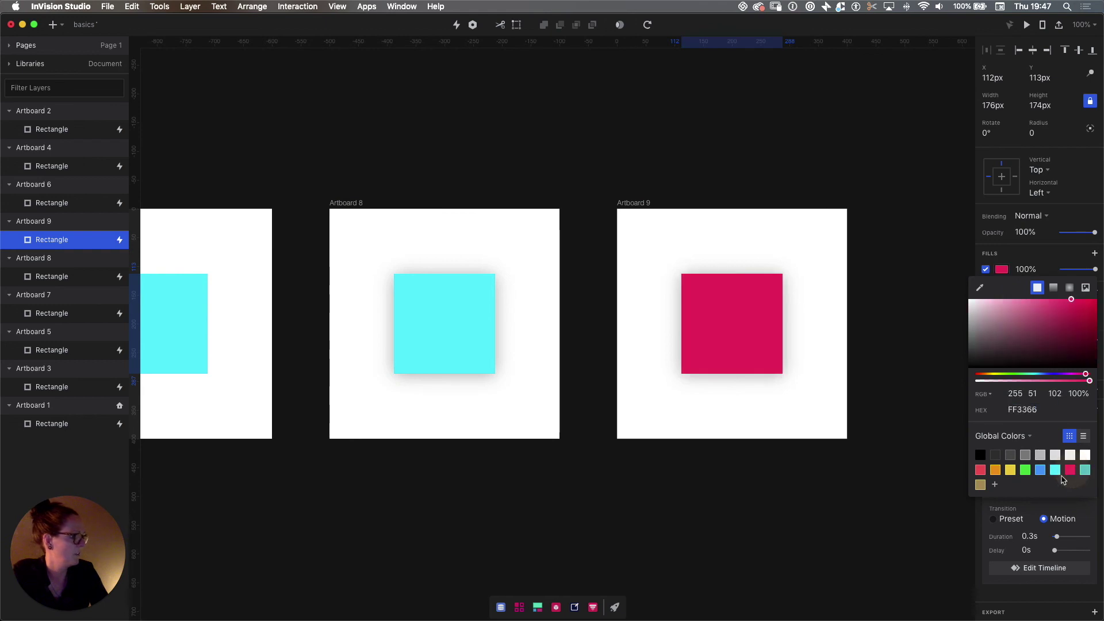
pyautogui.click(798, 510)
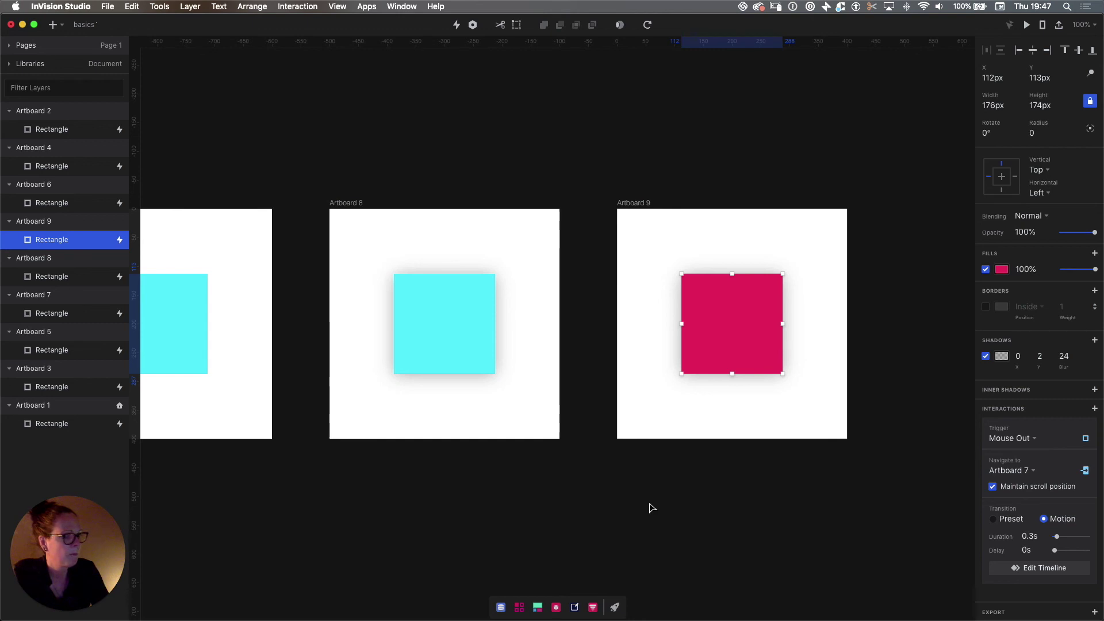
pyautogui.click(503, 500)
pyautogui.moveTo(502, 499); pyautogui.dragTo(592, 496)
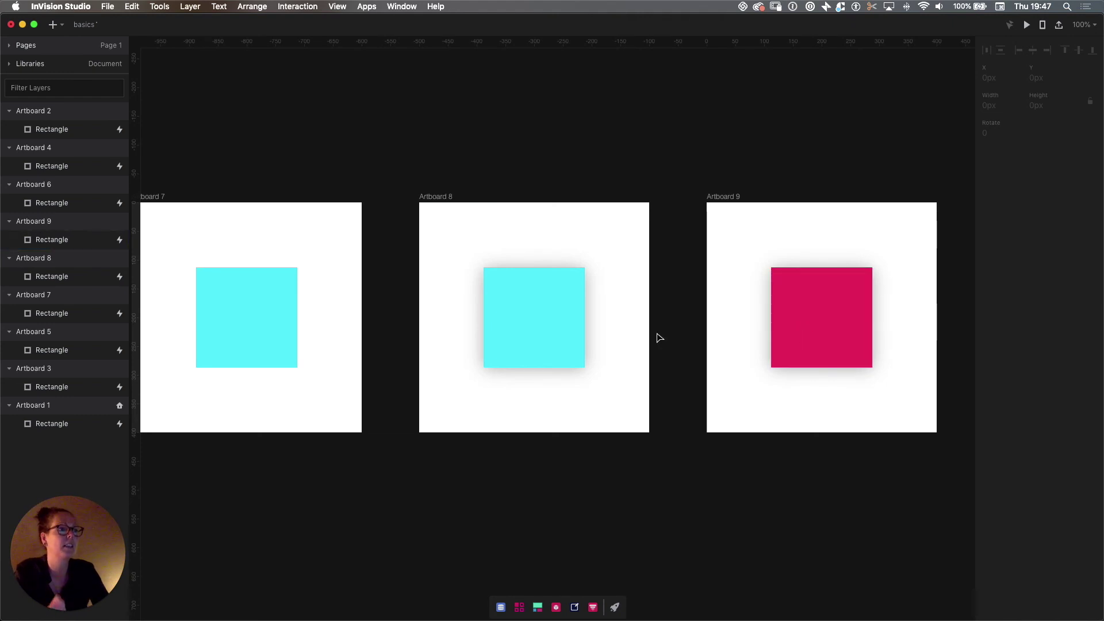
# Step: Link the square on Artboard 8 to Artboard 9 with a Click trigger and a 0.3 s motion transition
pyautogui.click(544, 321)
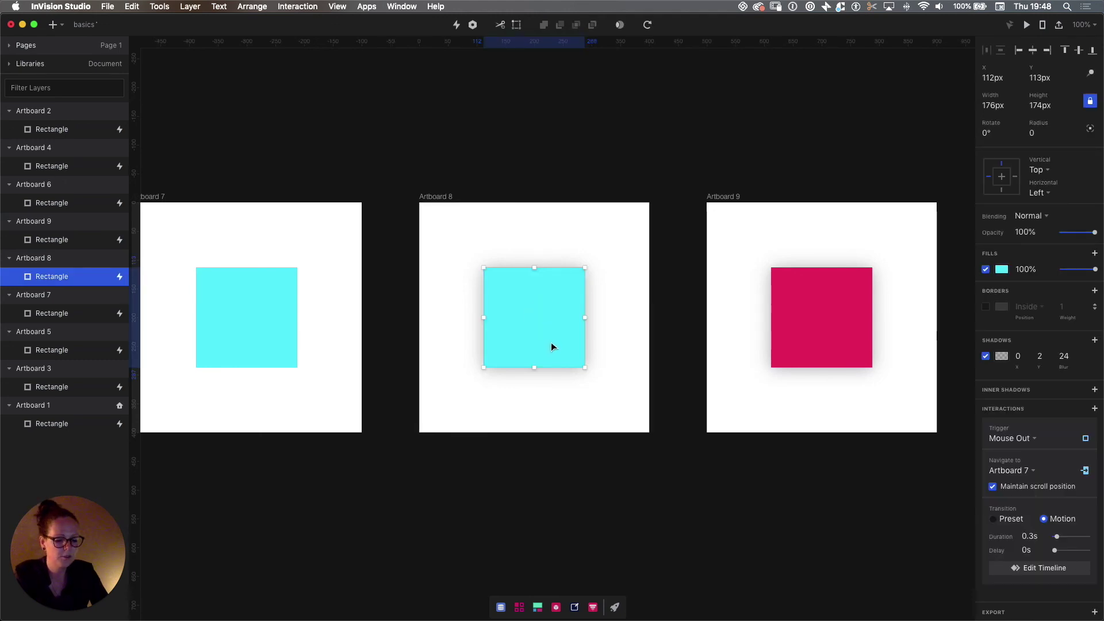
pyautogui.press('c')
pyautogui.moveTo(551, 343); pyautogui.dragTo(824, 318)
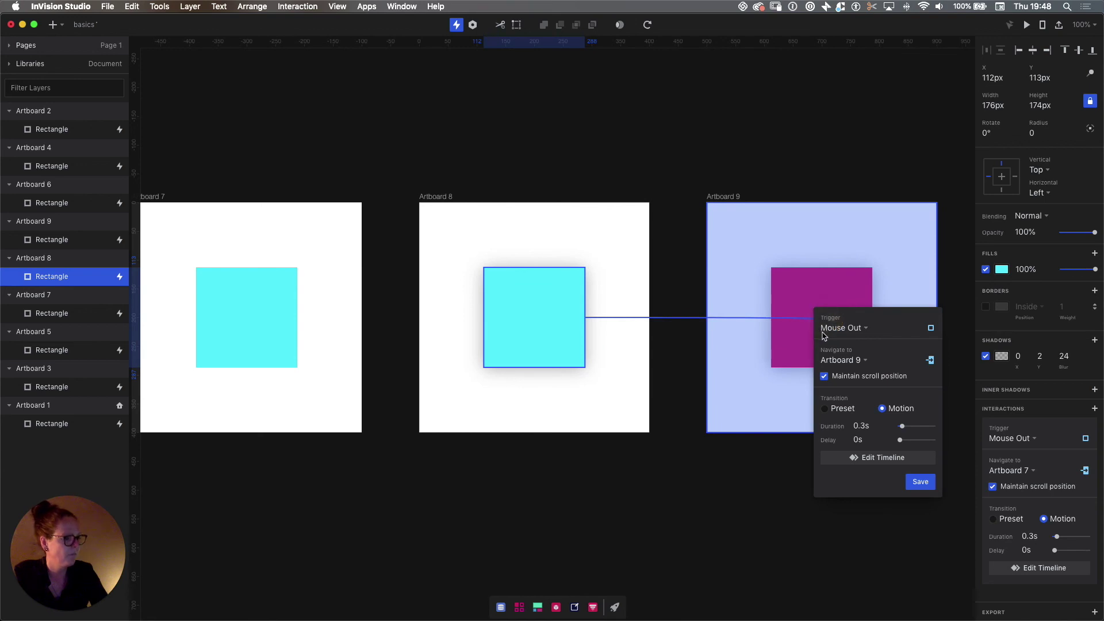
pyautogui.click(854, 329)
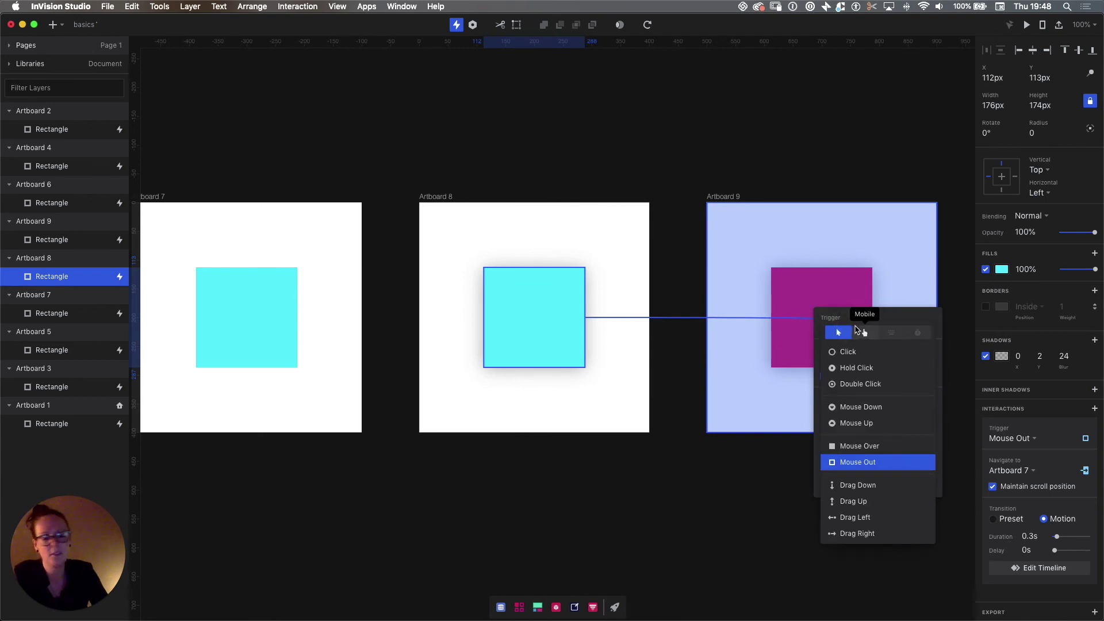
pyautogui.click(860, 351)
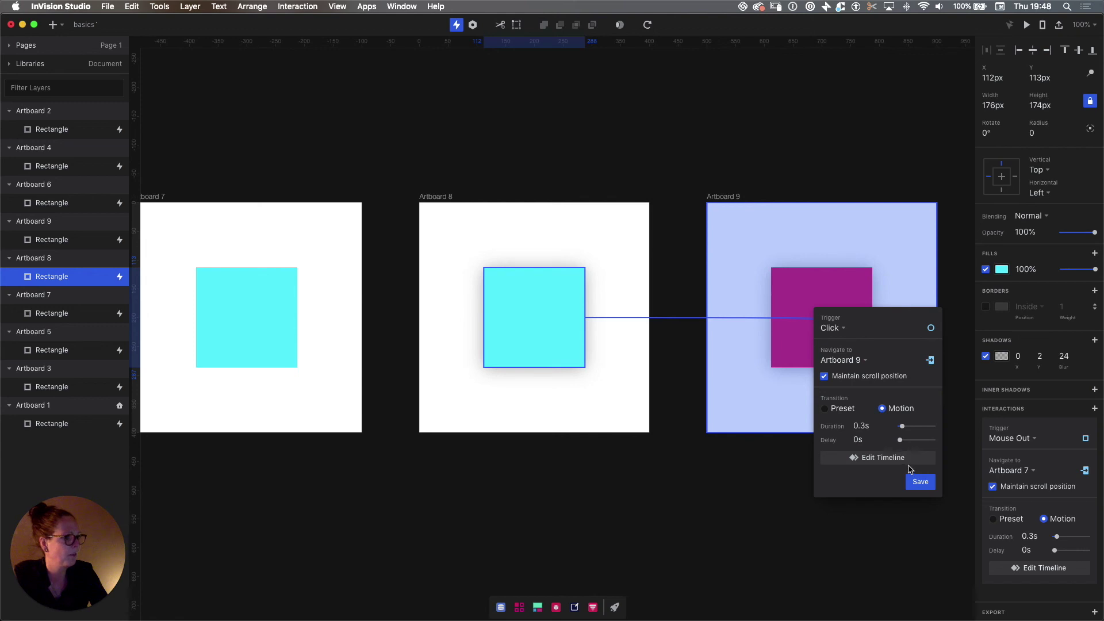
pyautogui.click(922, 482)
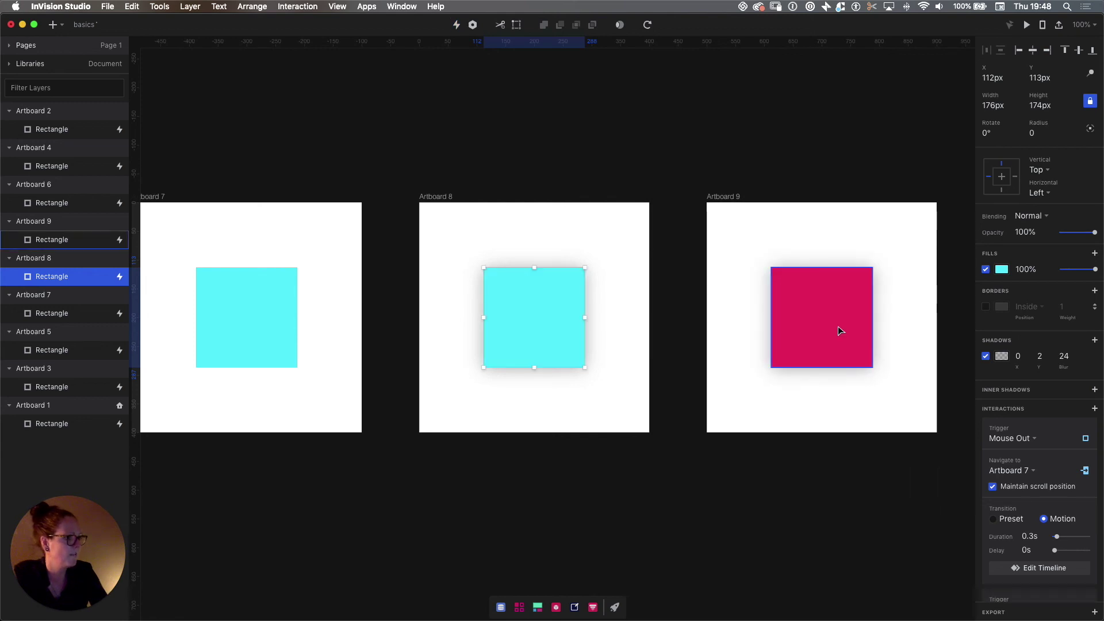
# Step: Link the crimson square on Artboard 9 back to Artboard 8 with a Click trigger and a 0.3 s motion transition
pyautogui.click(837, 325)
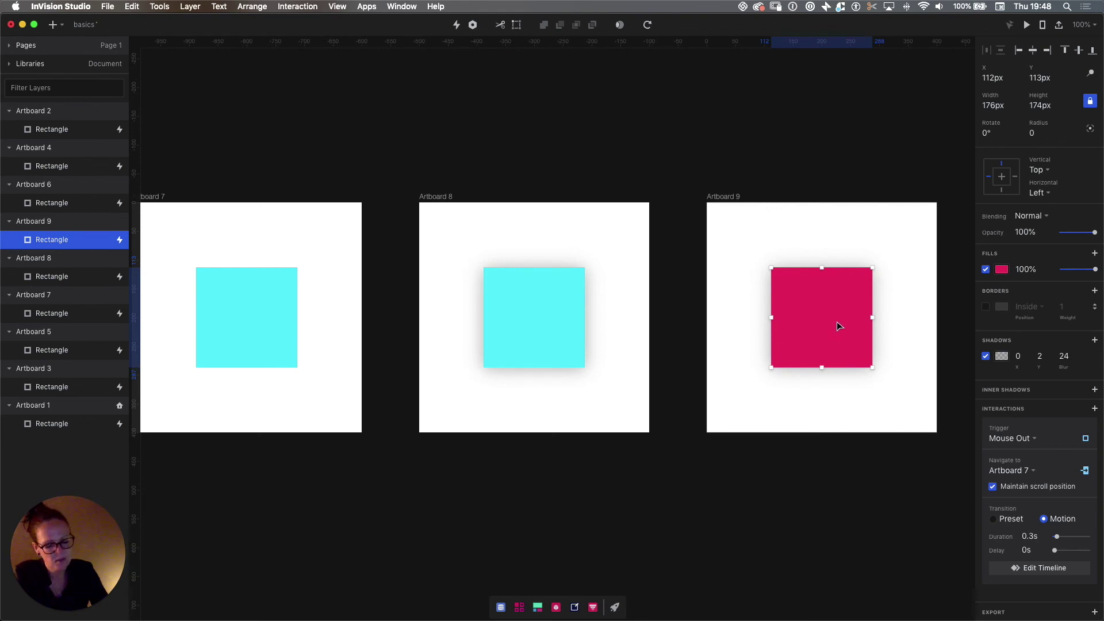
pyautogui.press('c')
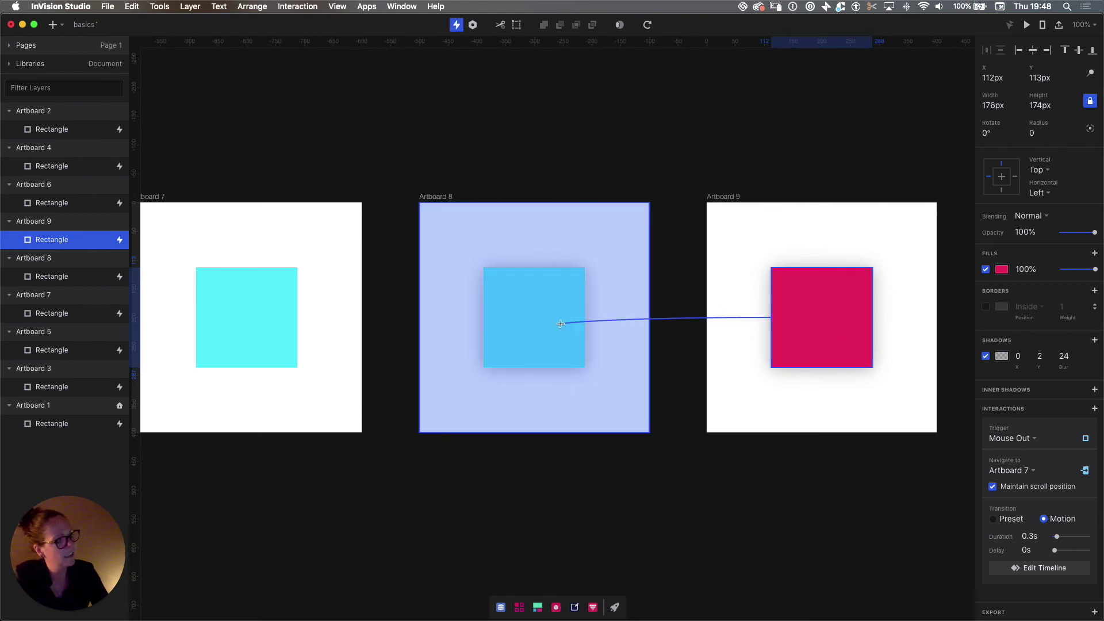
pyautogui.click(526, 312)
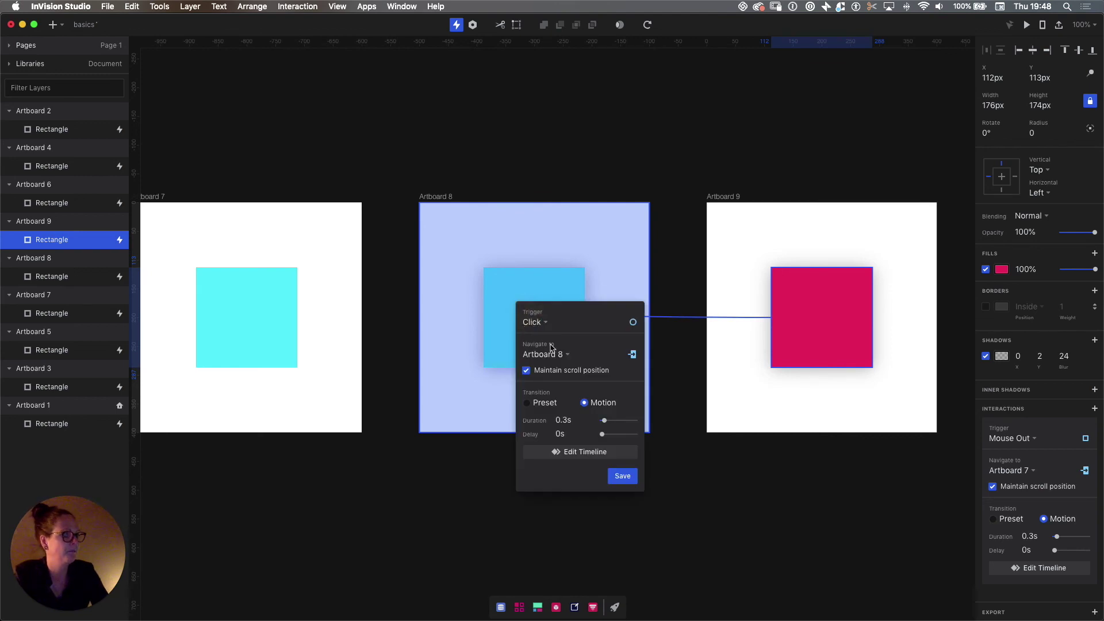
pyautogui.click(622, 476)
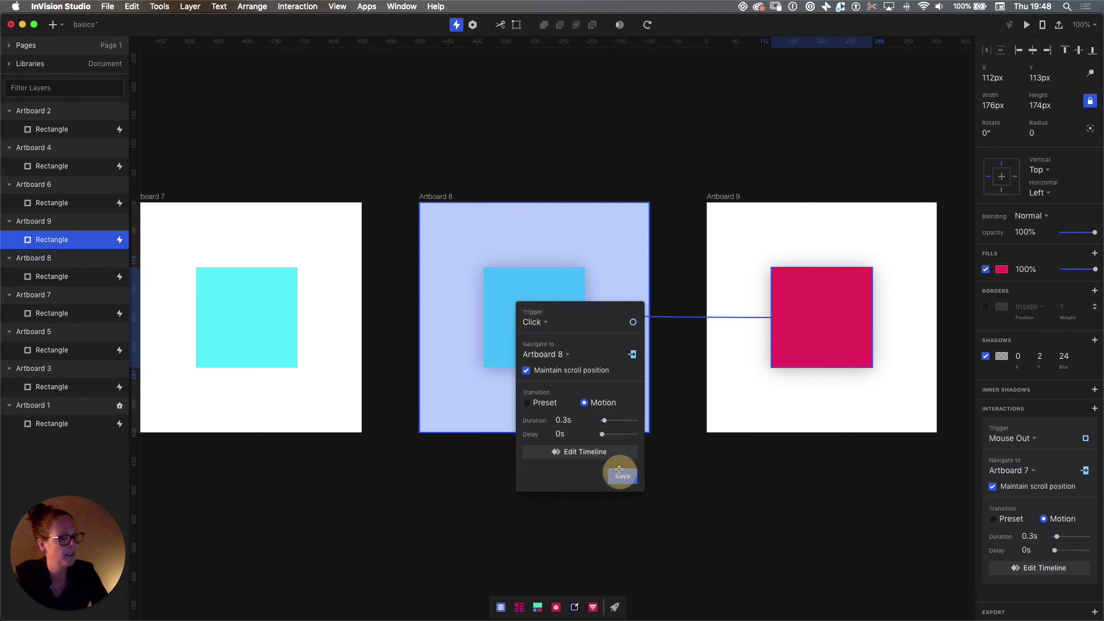
# Step: Preview from Artboard 7 and test the square's hover shadow and the click colour change in both directions
pyautogui.click(162, 195)
pyautogui.moveTo(233, 170); pyautogui.dragTo(249, 170)
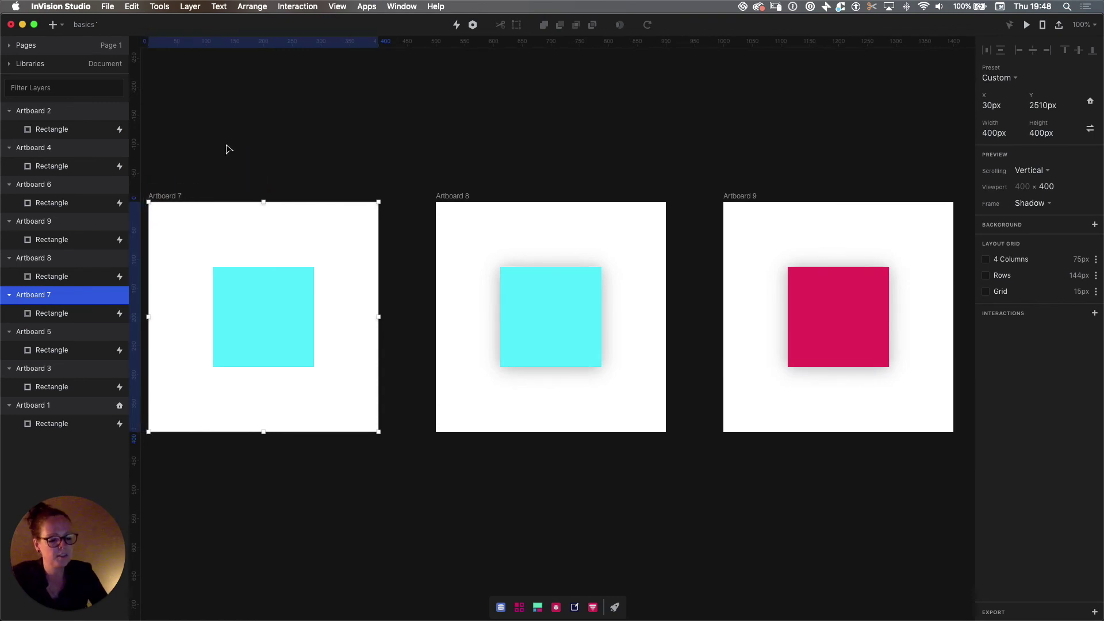
pyautogui.press('super+p')
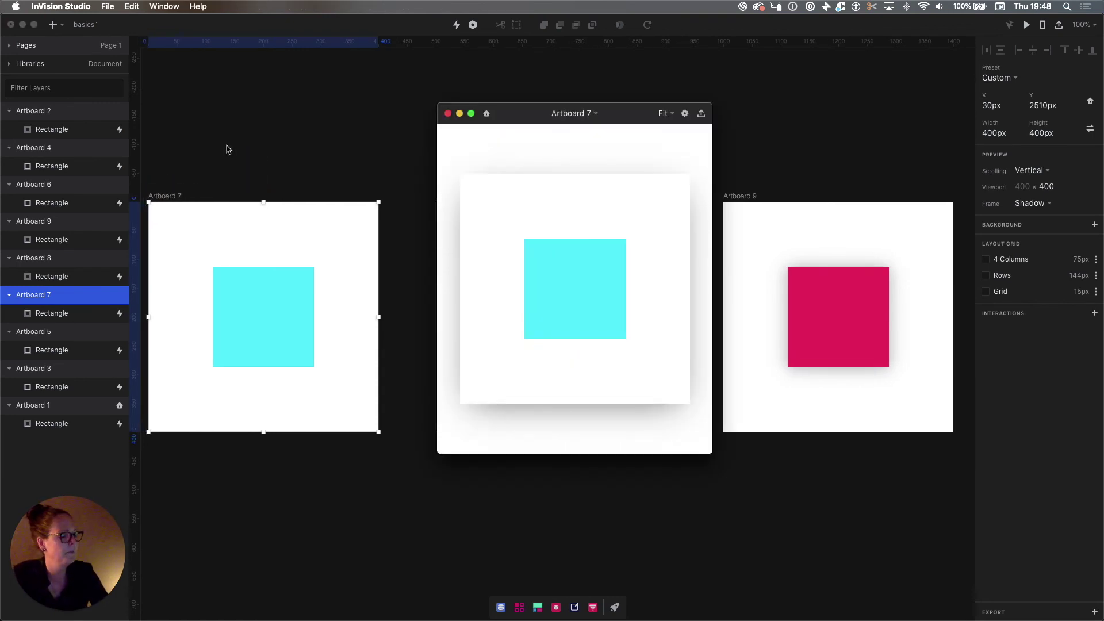
pyautogui.click(584, 288)
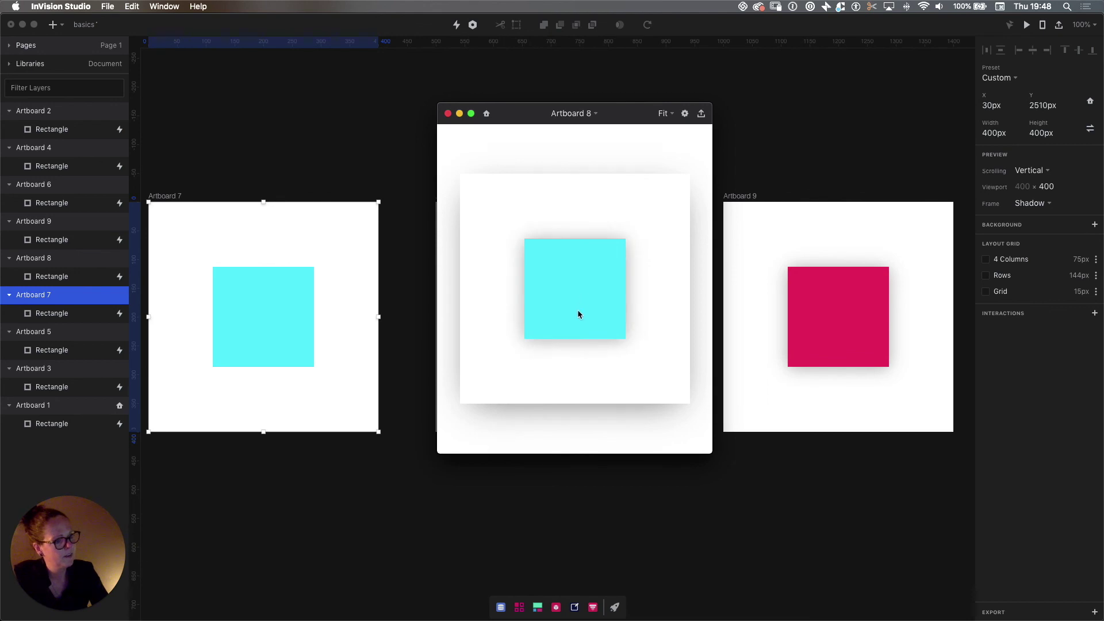
pyautogui.click(577, 314)
pyautogui.click(562, 322)
pyautogui.click(554, 363)
pyautogui.click(564, 305)
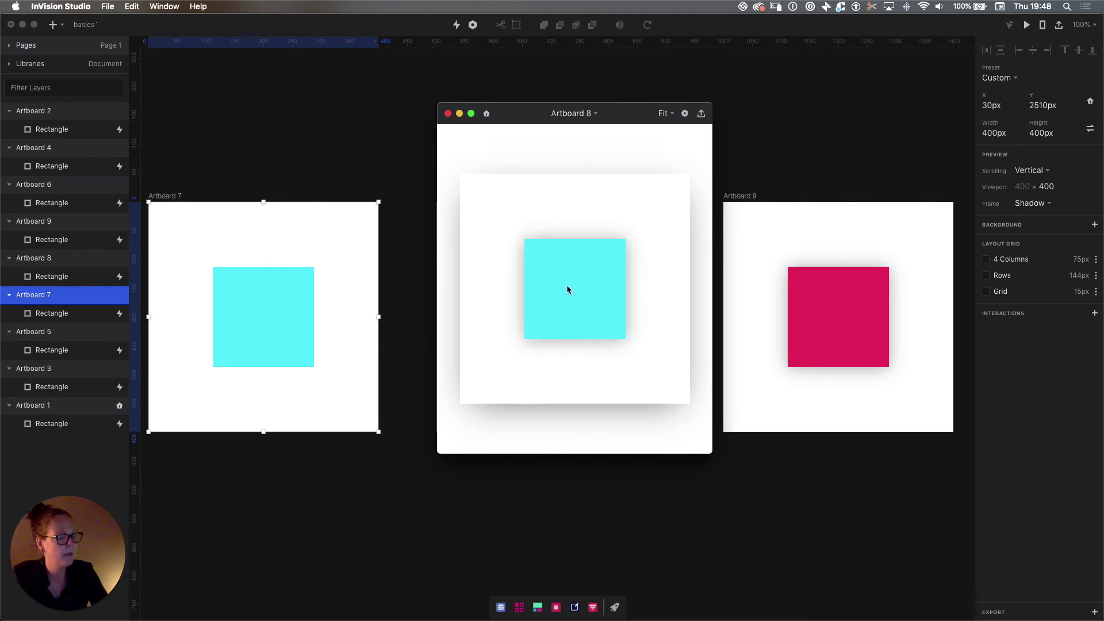
pyautogui.click(570, 287)
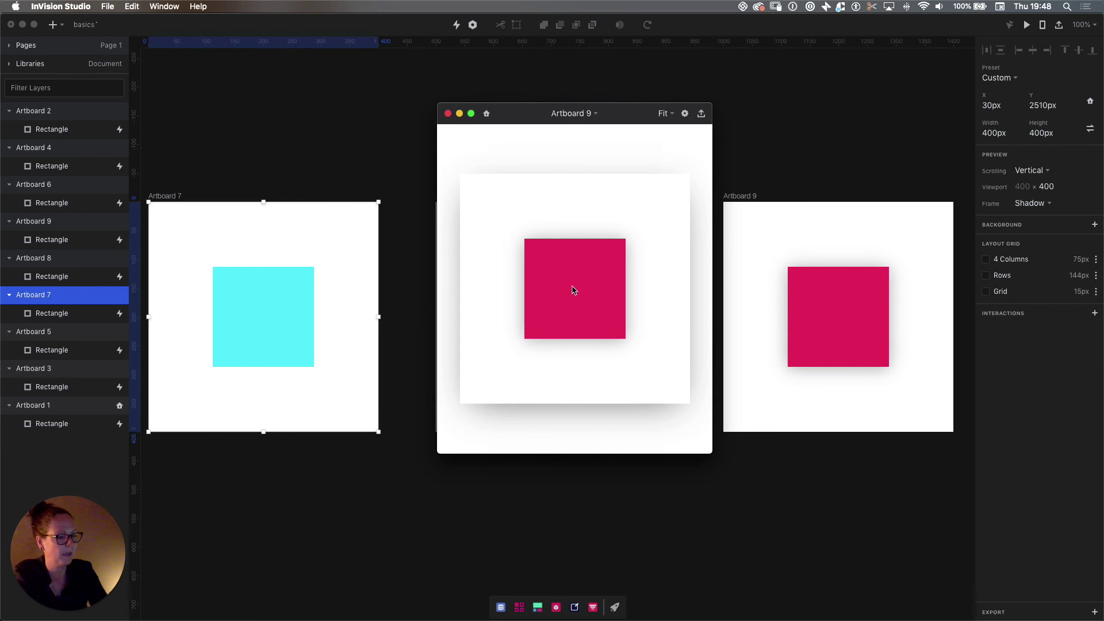
pyautogui.click(574, 288)
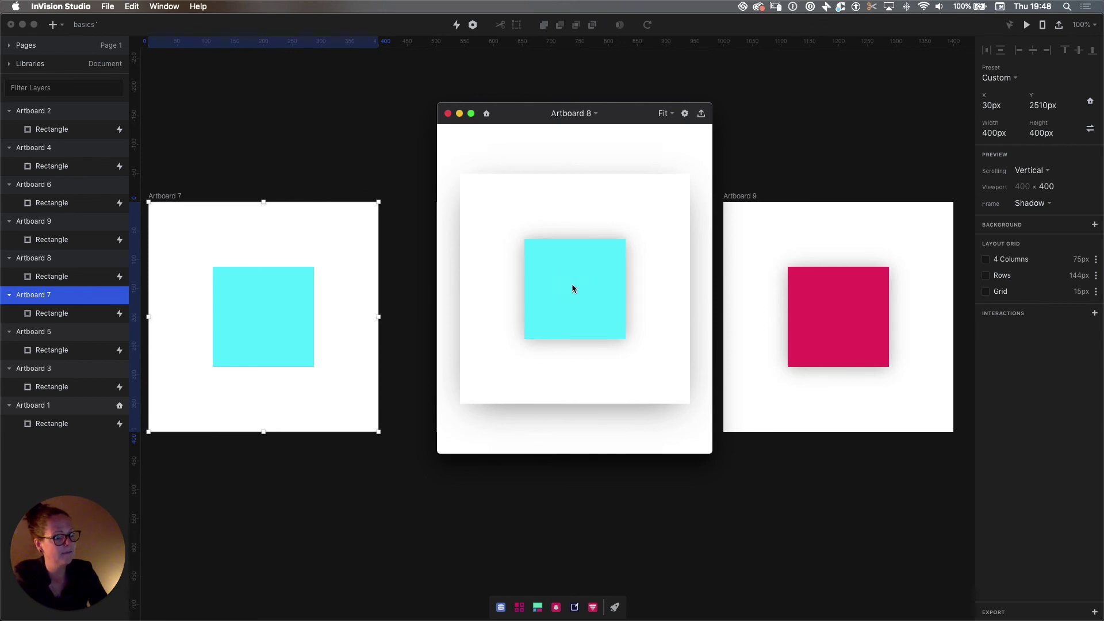
pyautogui.click(549, 349)
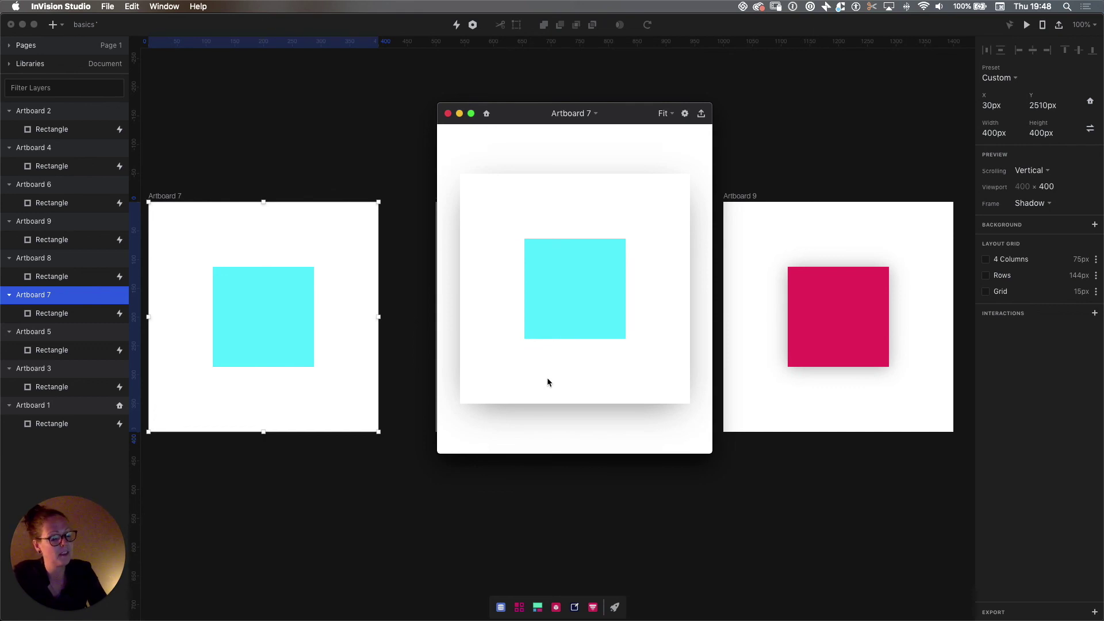
# Step: Repeat the square's hover, click and mouse-out tests across all three artboards and close the preview
pyautogui.click(560, 297)
pyautogui.click(562, 298)
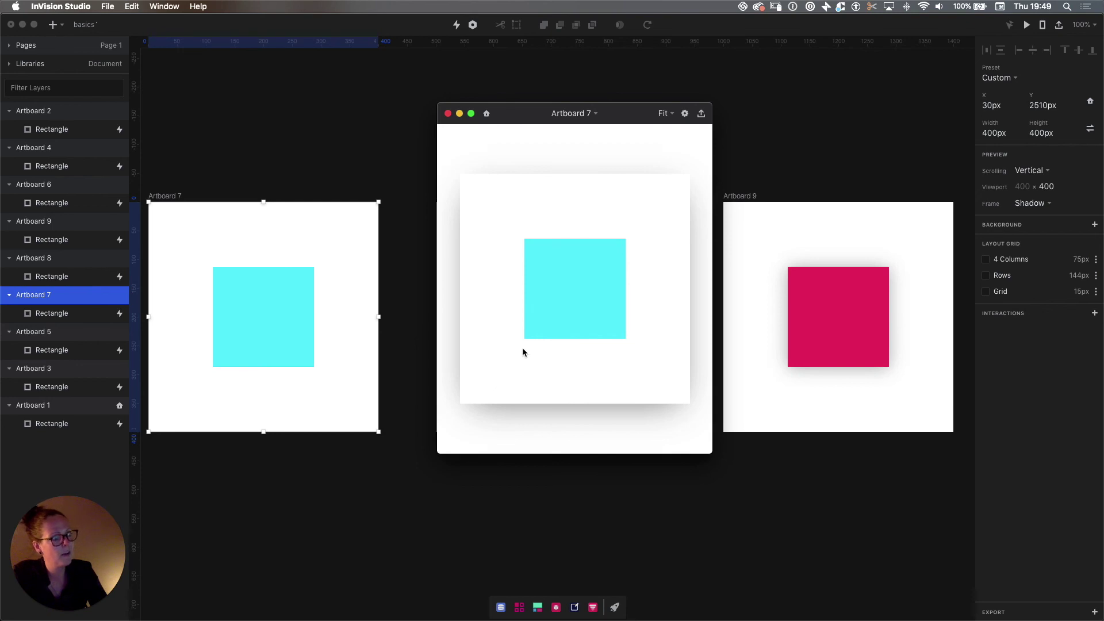
pyautogui.click(555, 297)
pyautogui.click(559, 286)
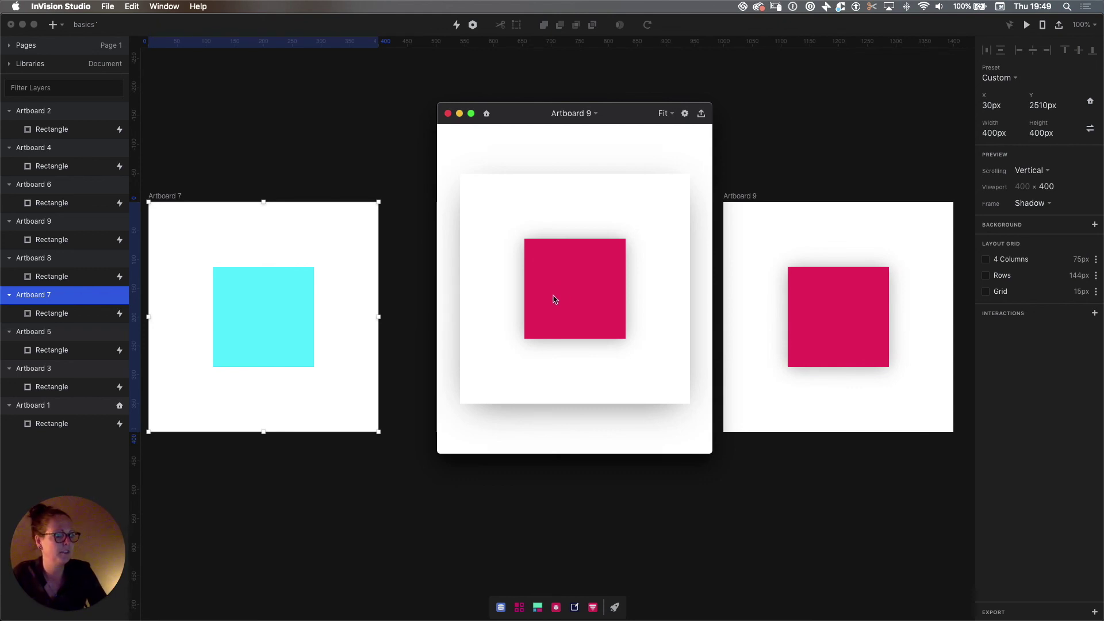
pyautogui.click(555, 298)
pyautogui.click(542, 323)
pyautogui.click(545, 321)
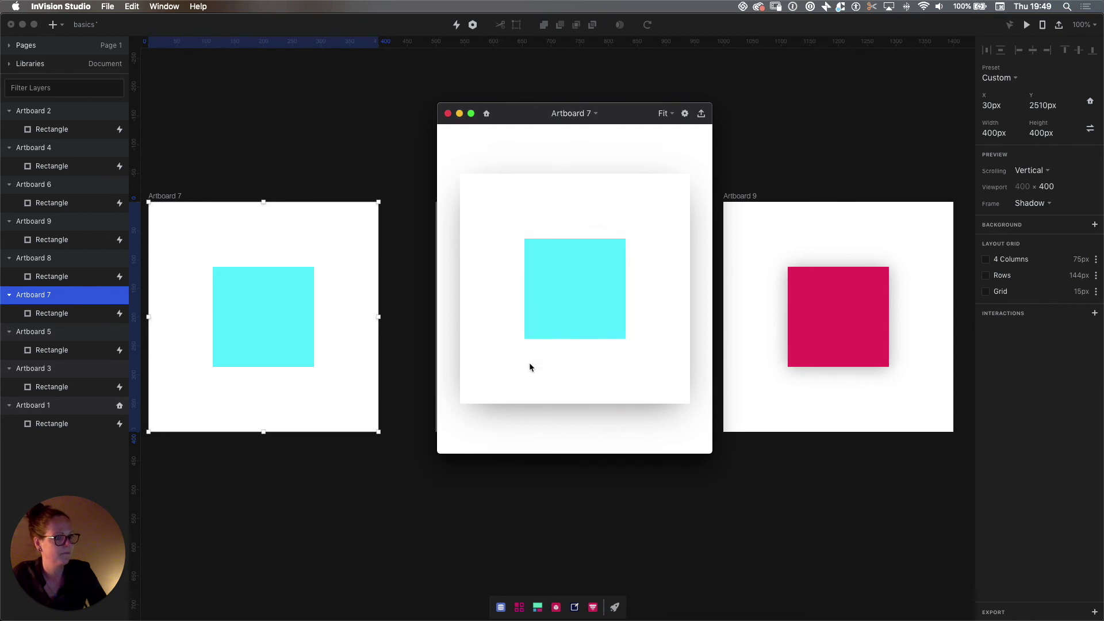
pyautogui.click(448, 114)
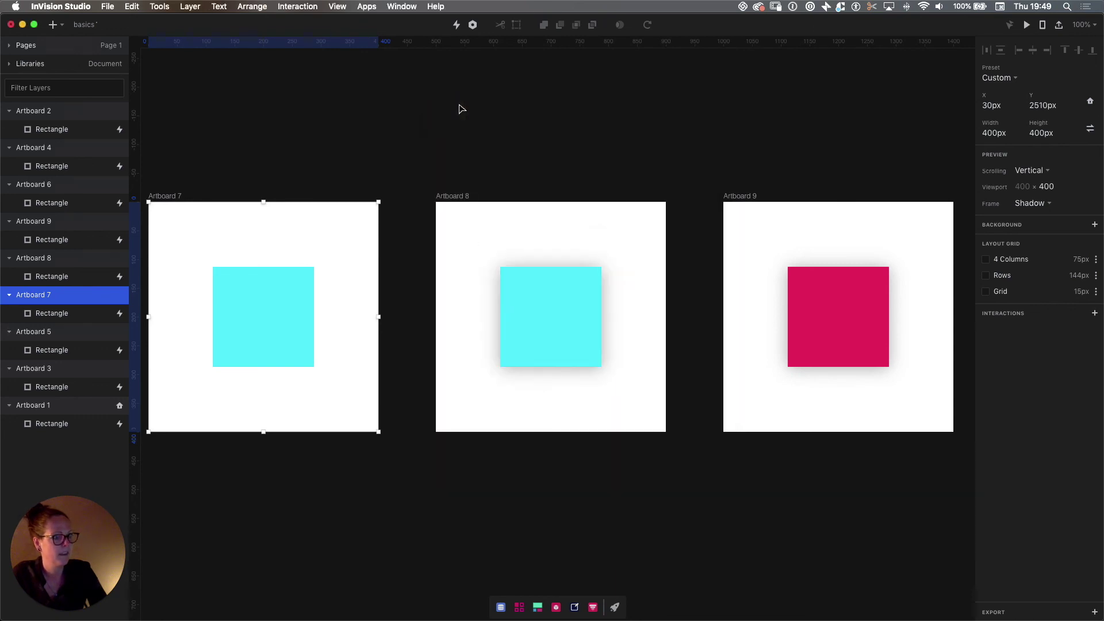